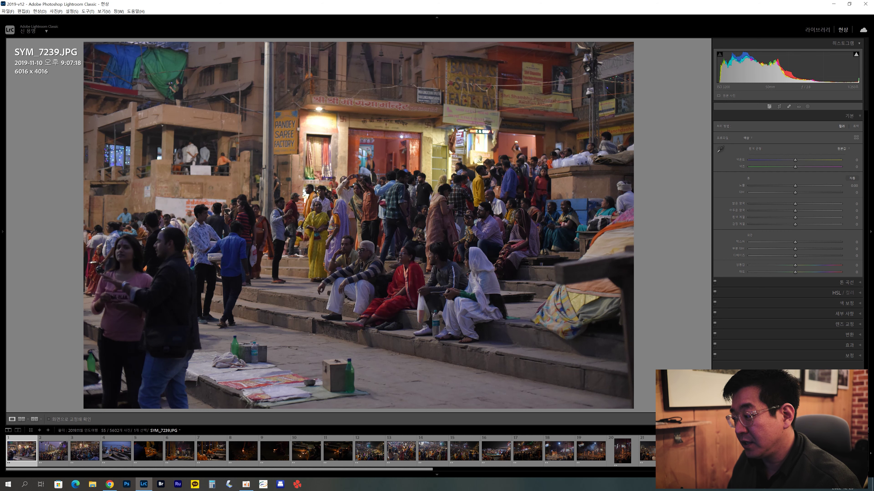
# Step: Return to SYM_7239 and overlay its capture info: f/2.8, 1/250 s, ISO 3200, 50mm
pyautogui.press('0')
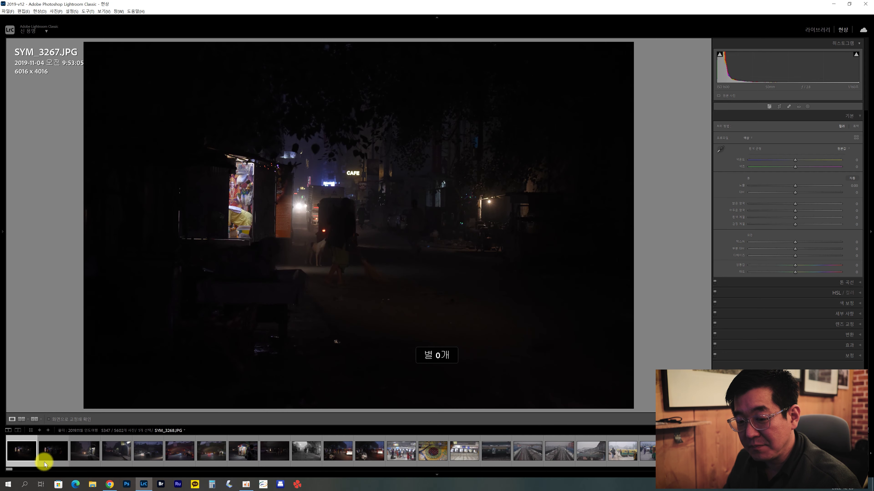
pyautogui.click(511, 469)
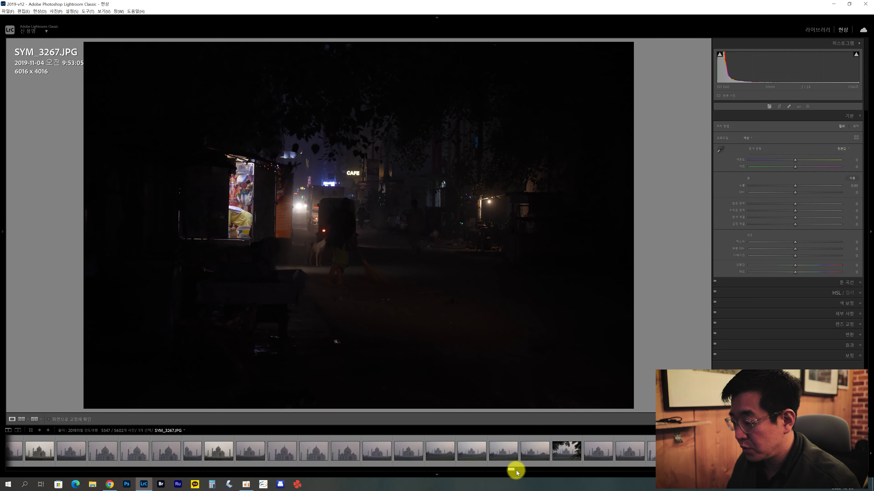
pyautogui.moveTo(512, 469); pyautogui.dragTo(615, 478)
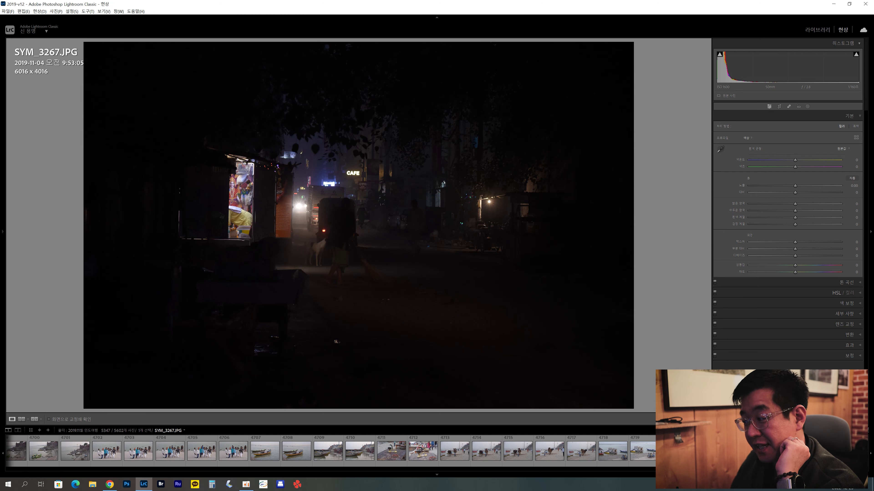
pyautogui.press('0')
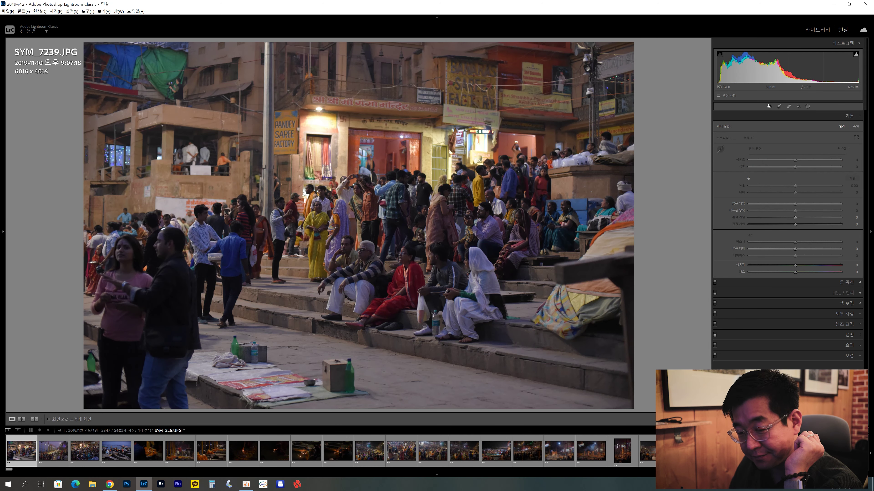
pyautogui.press('2')
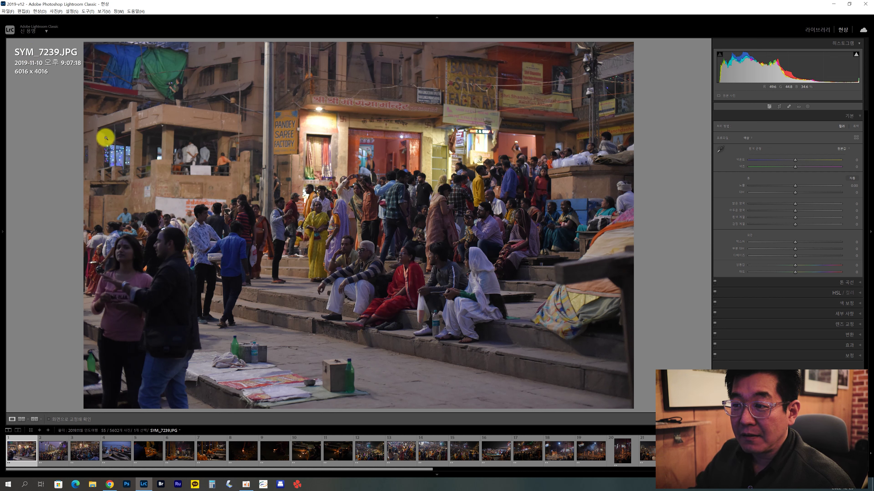
pyautogui.press('i')
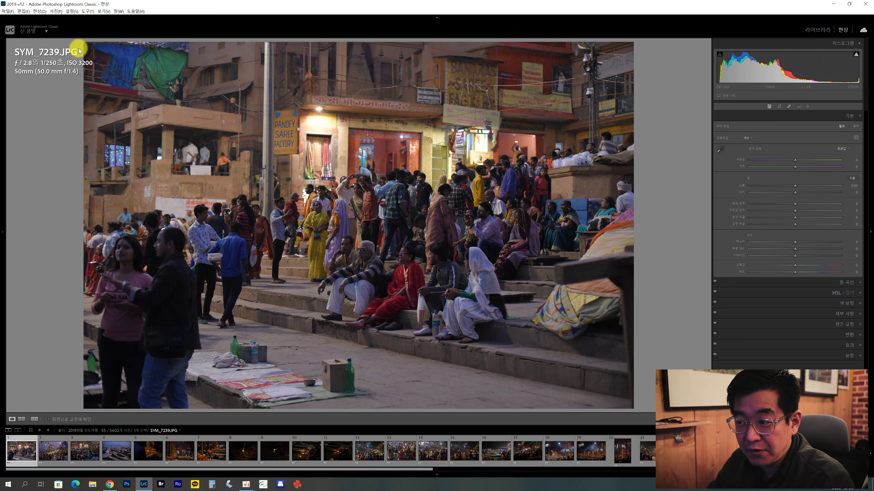
pyautogui.click(358, 286)
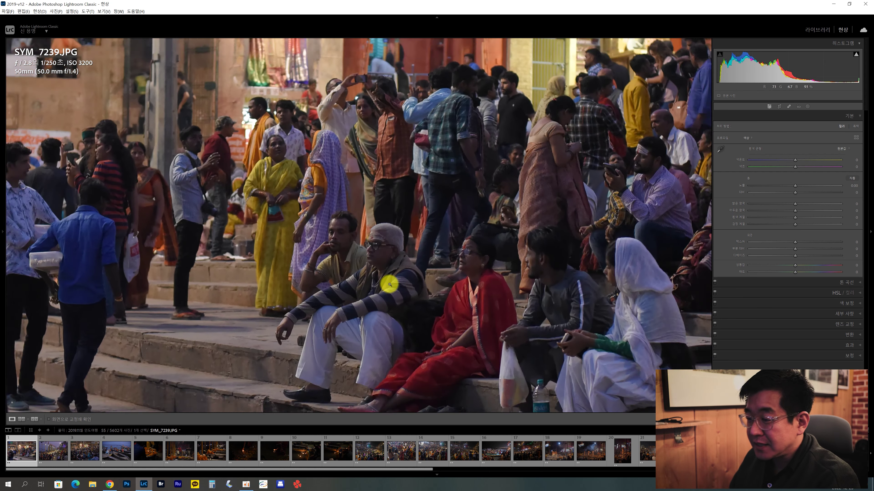
pyautogui.click(390, 284)
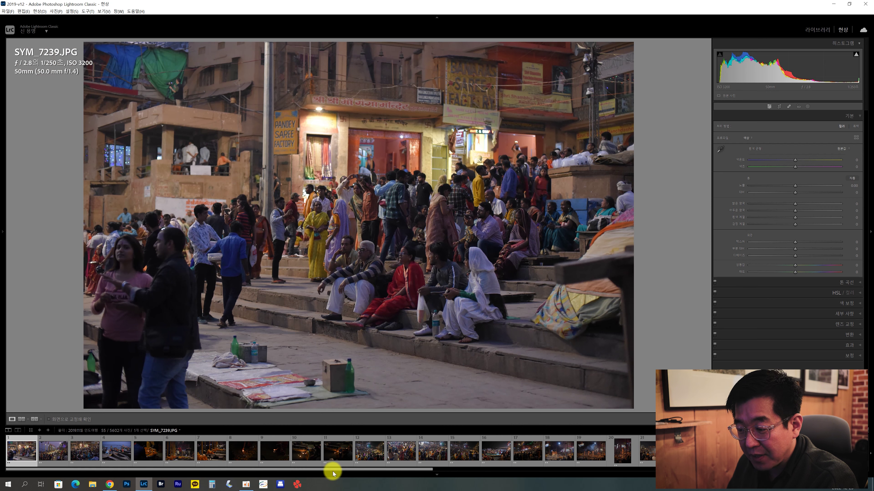
pyautogui.scroll(-10, 332, 472)
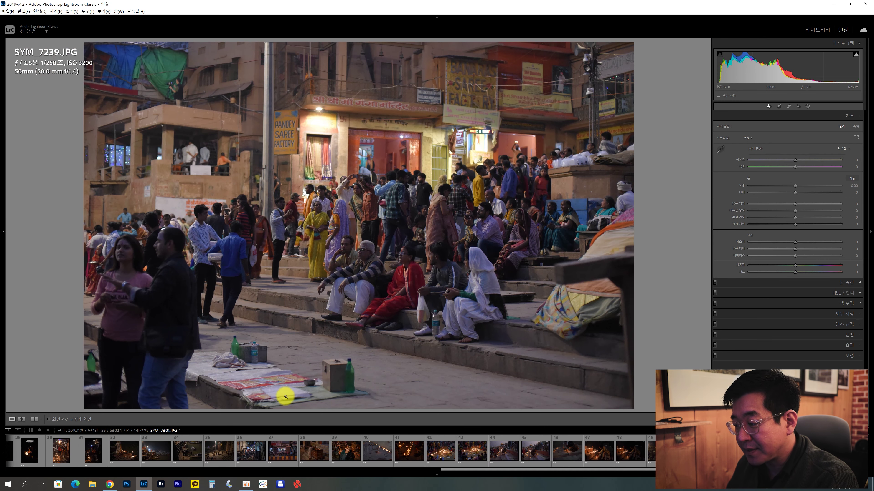
pyautogui.click(389, 453)
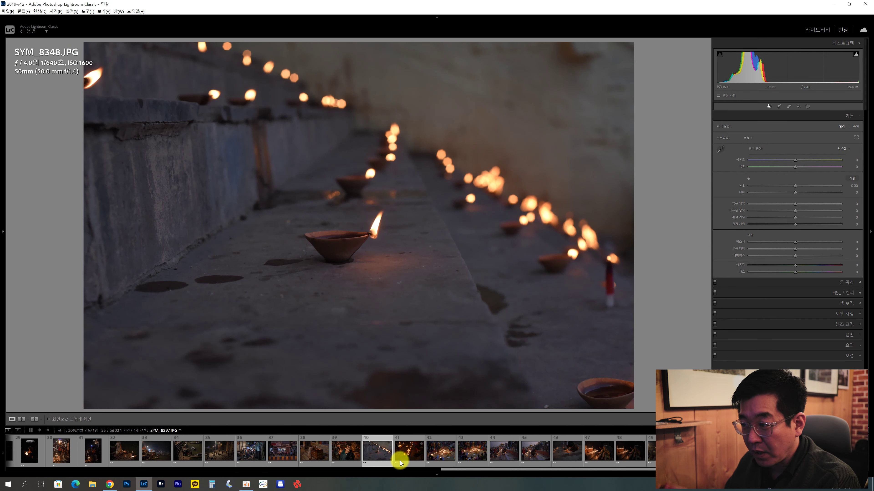
pyautogui.moveTo(607, 468)
pyautogui.mouseDown()
pyautogui.moveTo(179, 464)
pyautogui.moveTo(82, 481)
pyautogui.mouseUp()
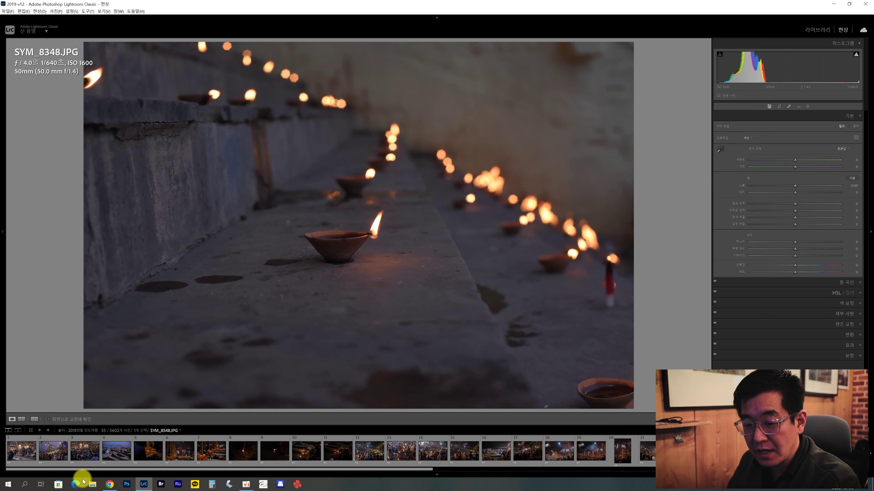
pyautogui.click(21, 451)
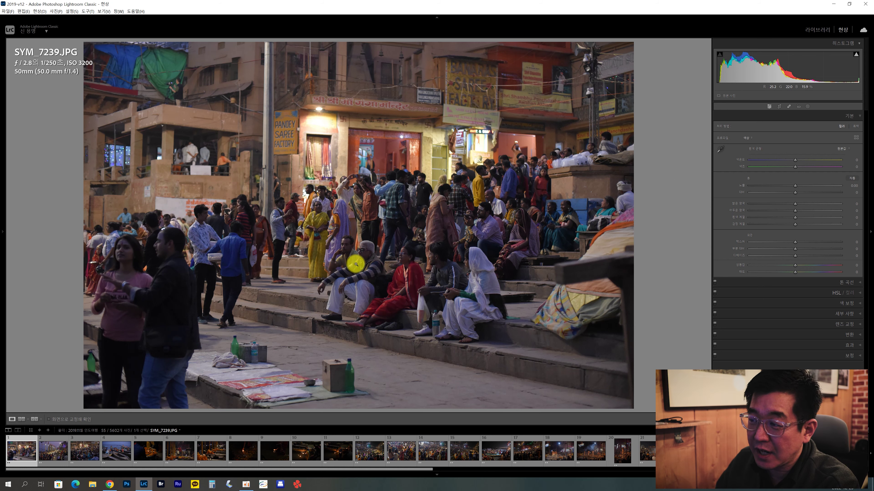
pyautogui.click(356, 264)
pyautogui.moveTo(433, 240)
pyautogui.mouseDown()
pyautogui.moveTo(379, 293)
pyautogui.moveTo(433, 224)
pyautogui.moveTo(448, 316)
pyautogui.moveTo(503, 254)
pyautogui.moveTo(486, 248)
pyautogui.moveTo(420, 335)
pyautogui.mouseUp()
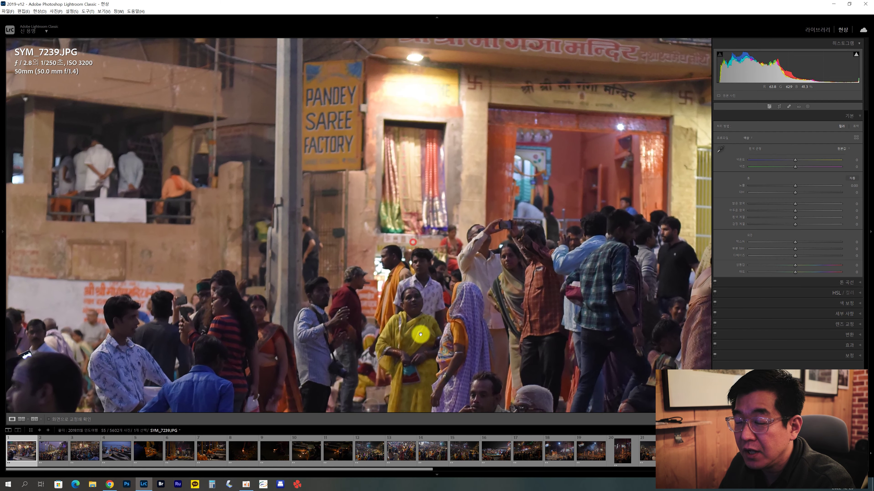
pyautogui.moveTo(454, 291); pyautogui.dragTo(416, 235)
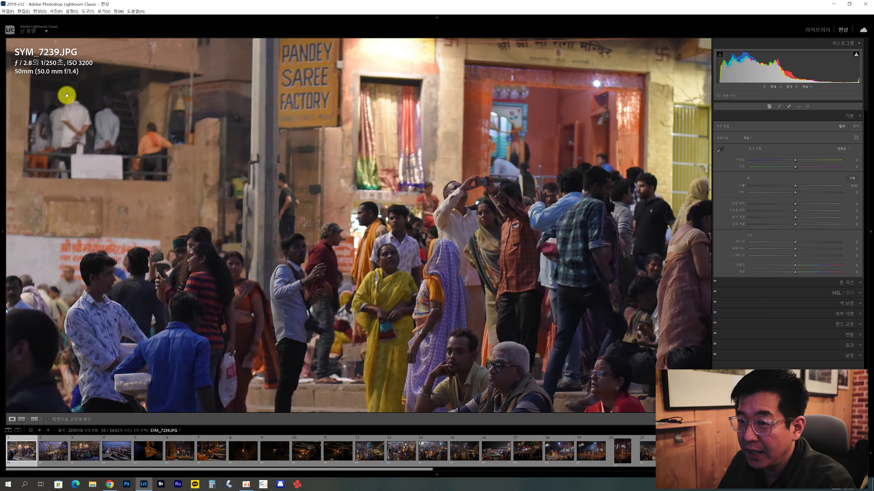
pyautogui.moveTo(476, 244); pyautogui.dragTo(442, 220)
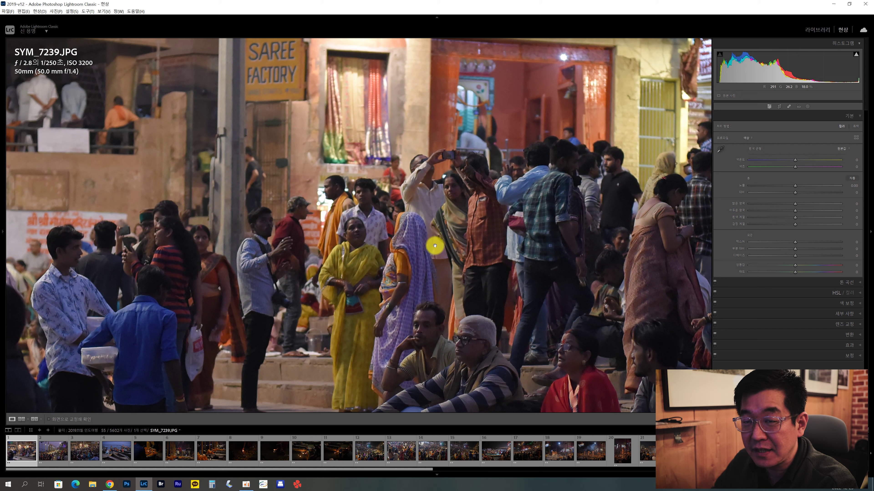
pyautogui.click(117, 164)
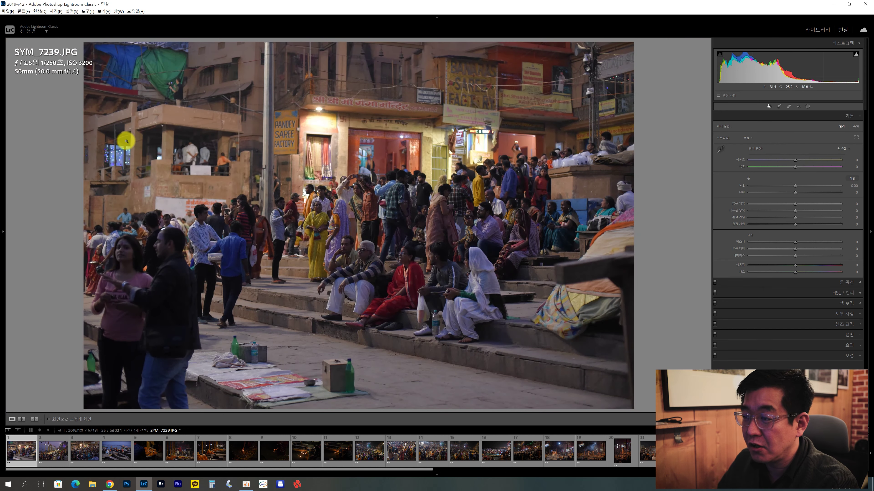
# Step: Straighten SYM_7239 by -0.56°, then set Contrast to +17 and Shadows to +9
pyautogui.press('r')
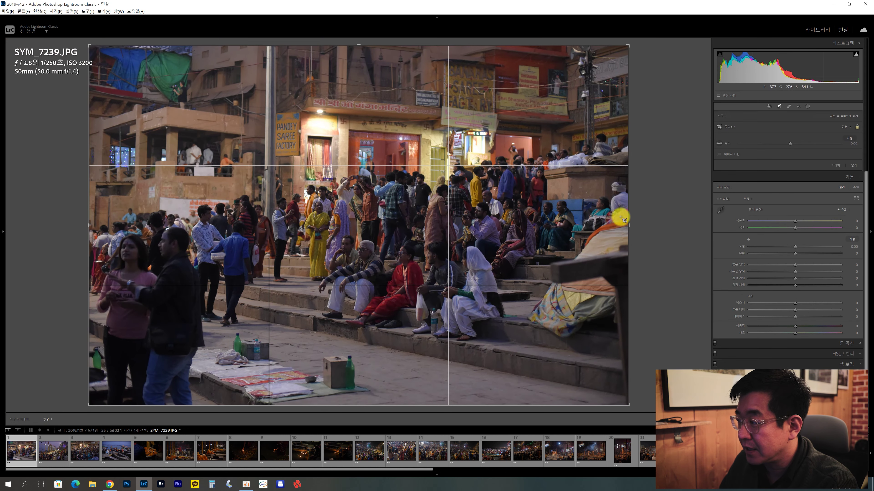
pyautogui.moveTo(621, 218); pyautogui.dragTo(650, 214)
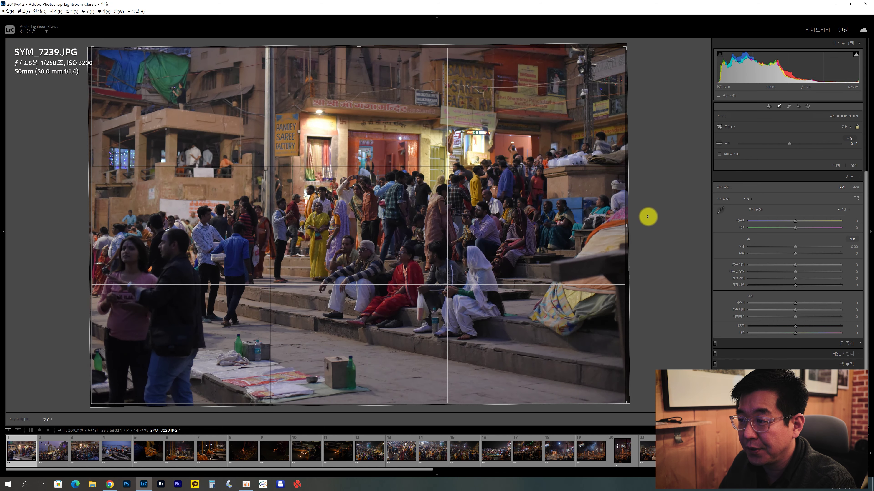
pyautogui.press('r')
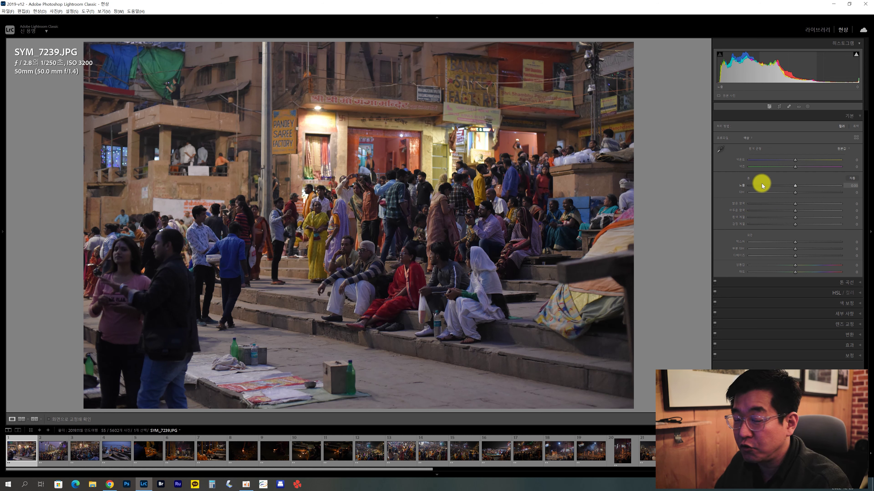
pyautogui.moveTo(796, 192); pyautogui.dragTo(806, 193)
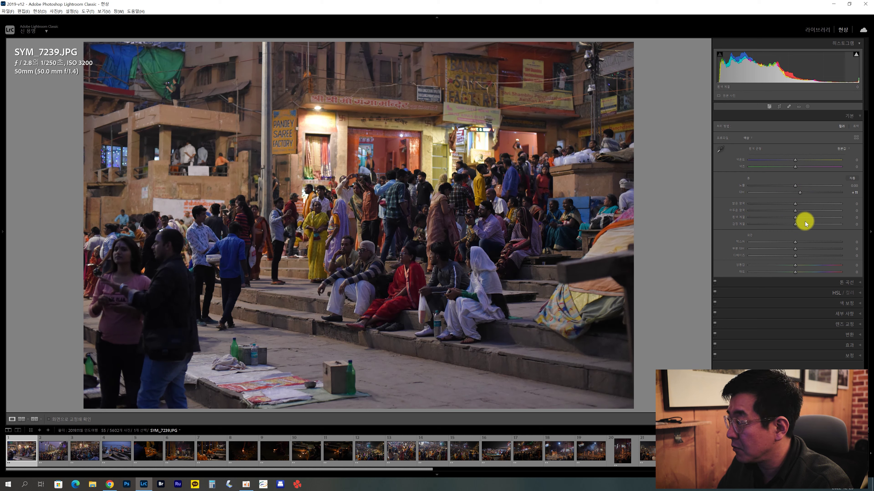
pyautogui.moveTo(799, 194)
pyautogui.mouseDown()
pyautogui.moveTo(799, 211)
pyautogui.moveTo(781, 229)
pyautogui.mouseUp()
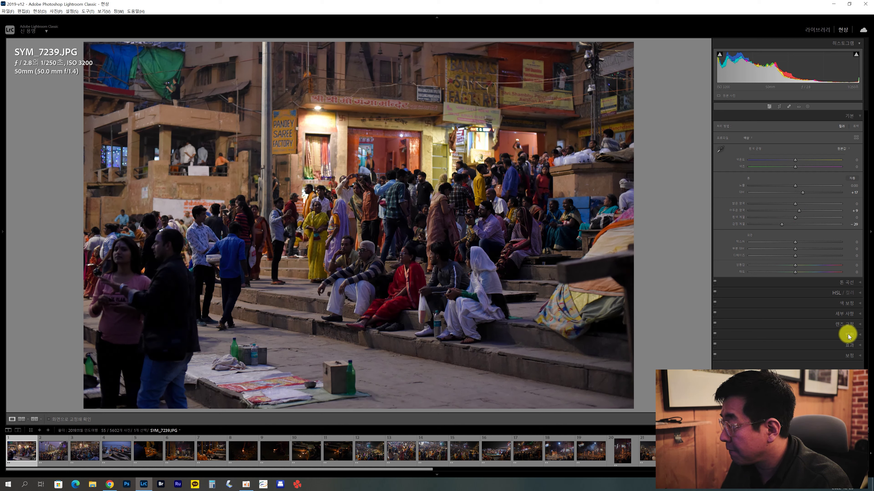
# Step: Set Detail Sharpening Amount to 38 and inspect the crowd and shop fronts at 1:1
pyautogui.click(845, 313)
pyautogui.press('z')
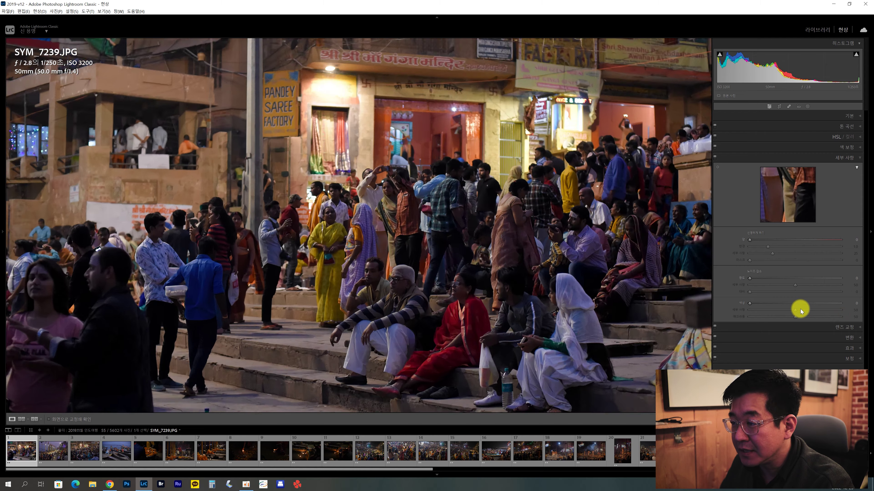
pyautogui.moveTo(453, 289); pyautogui.dragTo(386, 203)
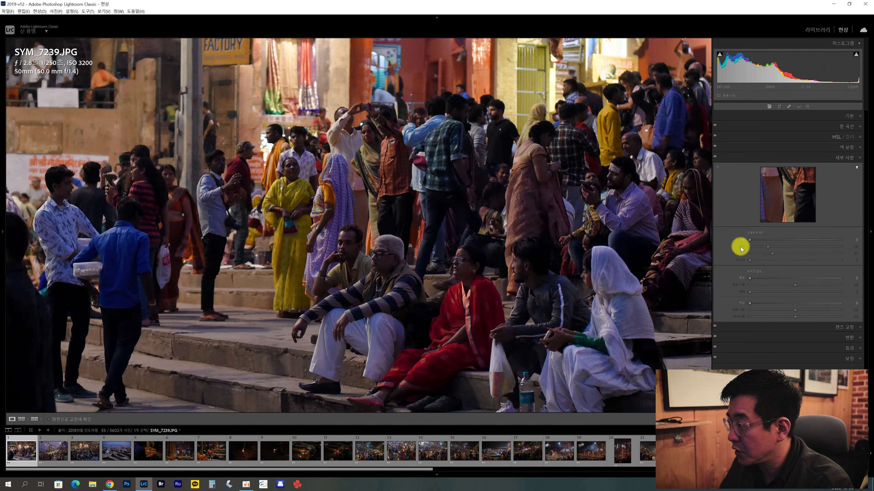
pyautogui.press('z')
pyautogui.moveTo(750, 240); pyautogui.dragTo(772, 239)
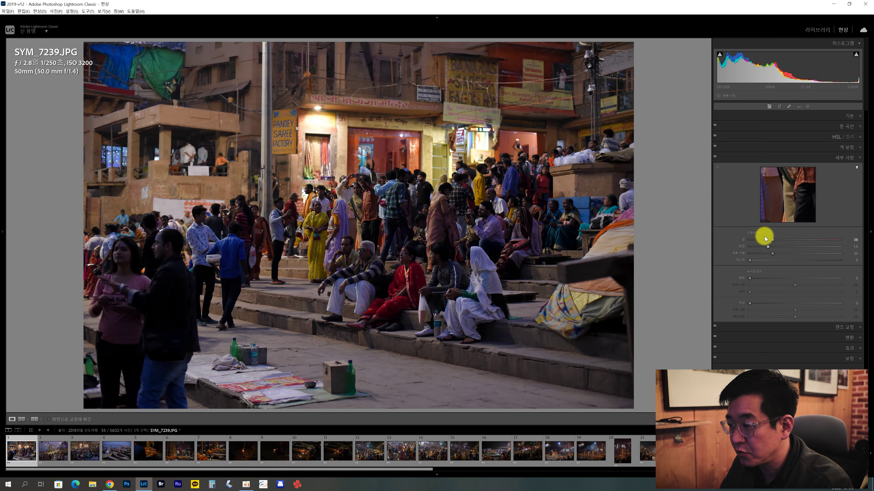
pyautogui.press('z')
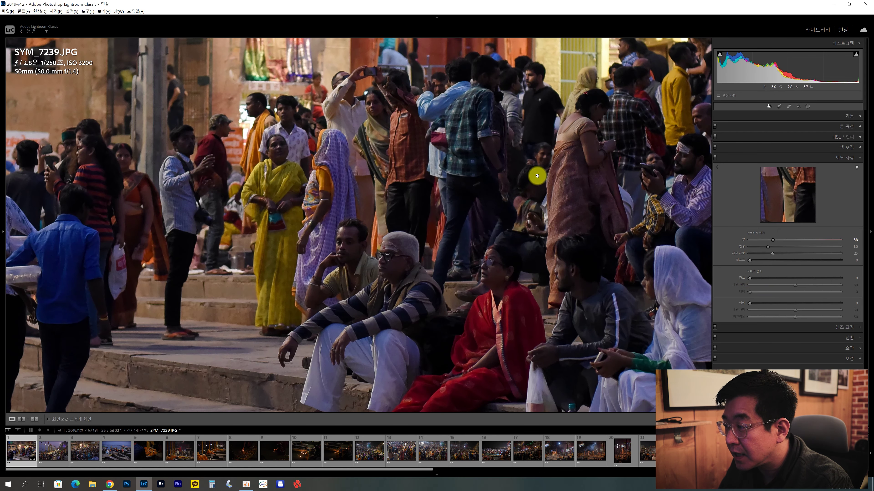
pyautogui.moveTo(537, 176); pyautogui.dragTo(409, 328)
pyautogui.moveTo(531, 240); pyautogui.dragTo(452, 196)
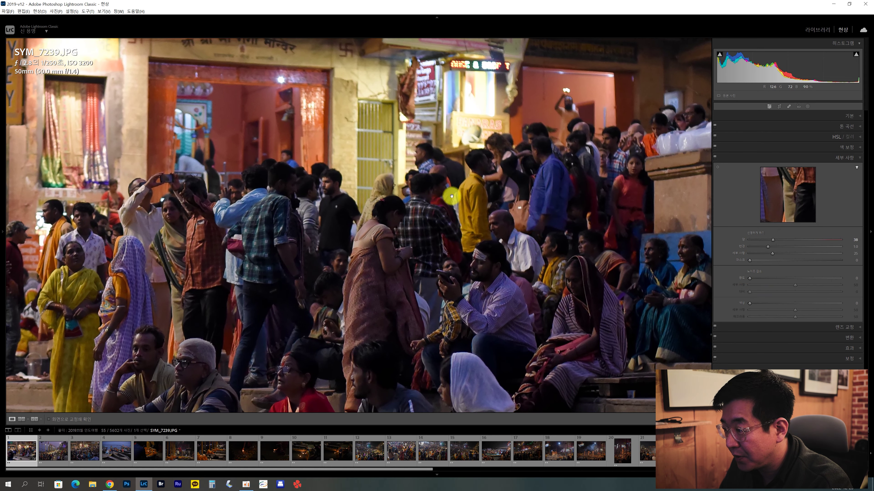
pyautogui.press('z')
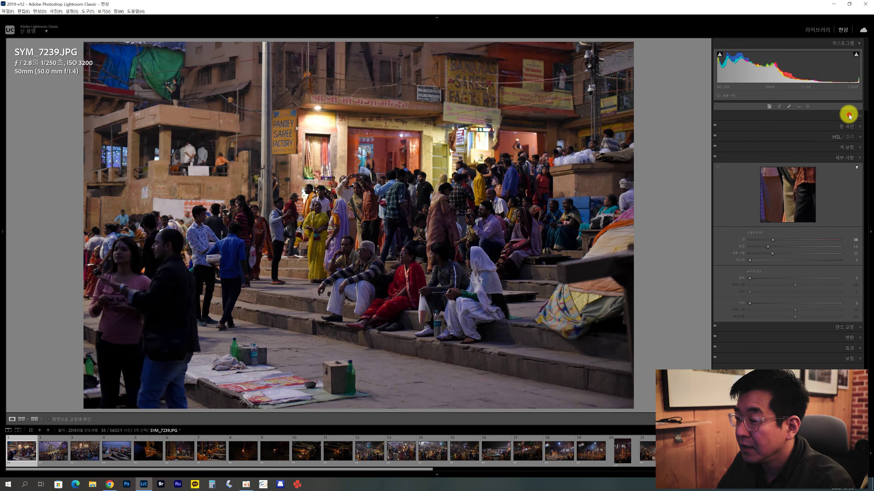
pyautogui.click(846, 116)
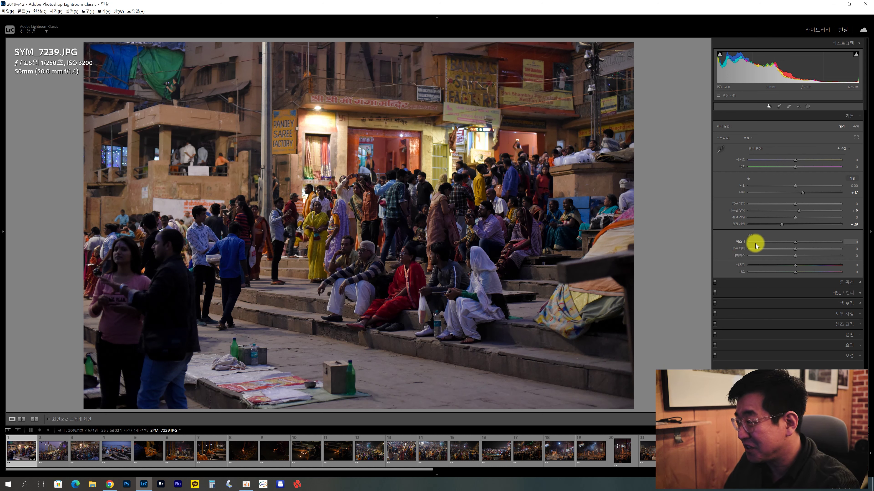
# Step: Settle Clarity at about +20 after briefly trying +100
pyautogui.click(805, 249)
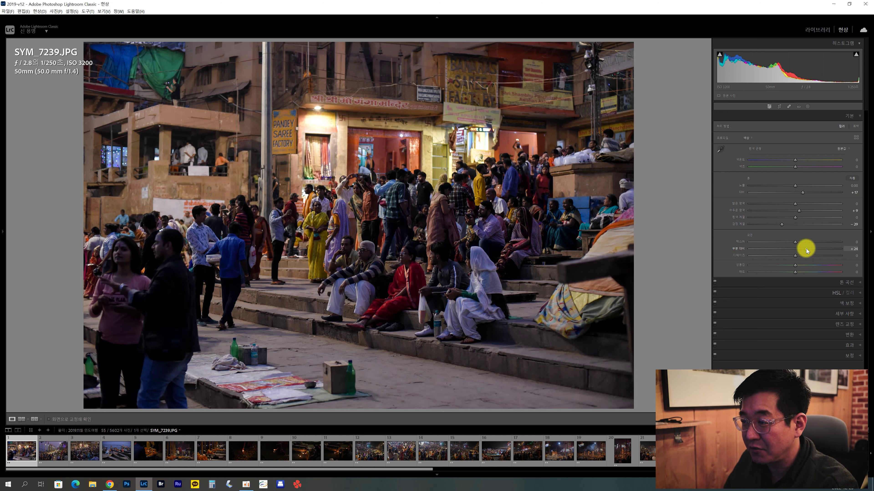
pyautogui.moveTo(806, 248); pyautogui.dragTo(848, 246)
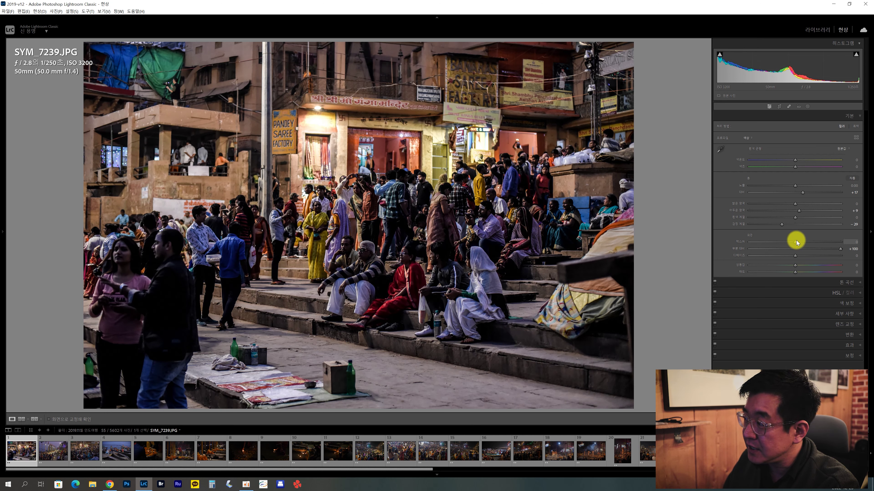
pyautogui.click(804, 248)
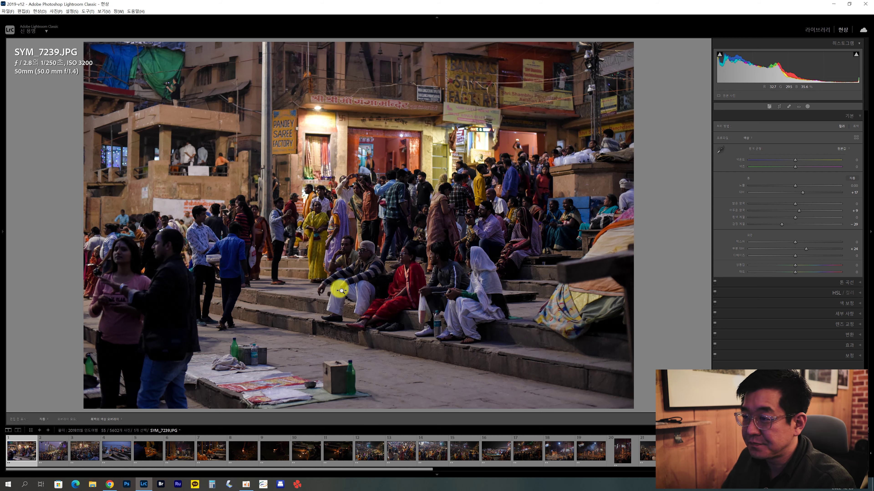
# Step: Add an inverted radial mask around the crowd with Exposure about -0.47 and Temp +7
pyautogui.hotkey('shift', 'm')
pyautogui.moveTo(255, 141)
pyautogui.mouseDown()
pyautogui.moveTo(584, 307)
pyautogui.moveTo(659, 359)
pyautogui.mouseUp()
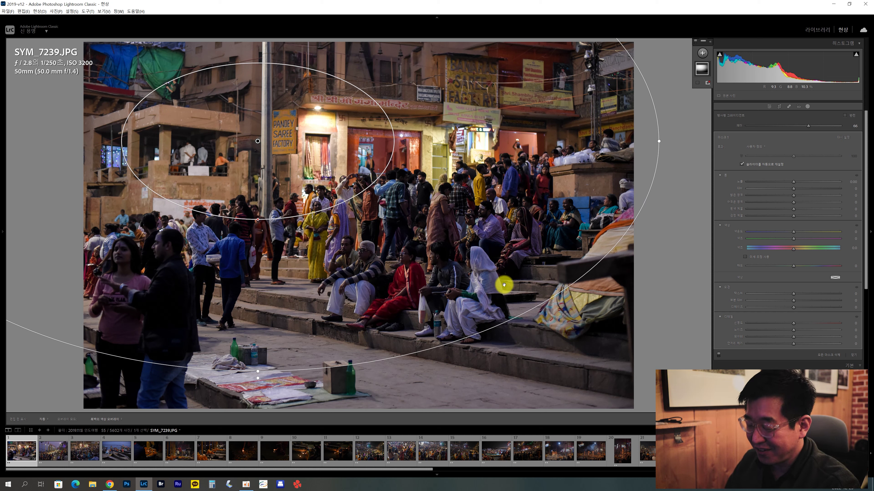
pyautogui.press("'")
pyautogui.moveTo(793, 181); pyautogui.dragTo(790, 188)
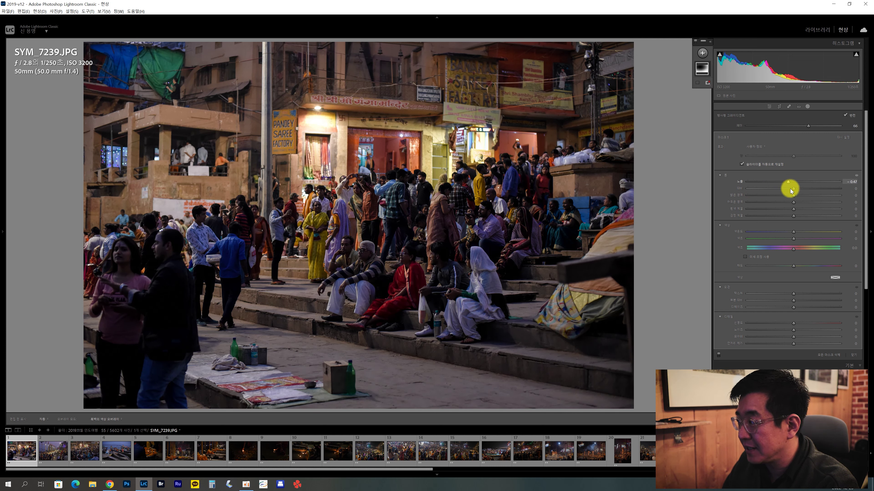
pyautogui.moveTo(794, 232); pyautogui.dragTo(794, 233)
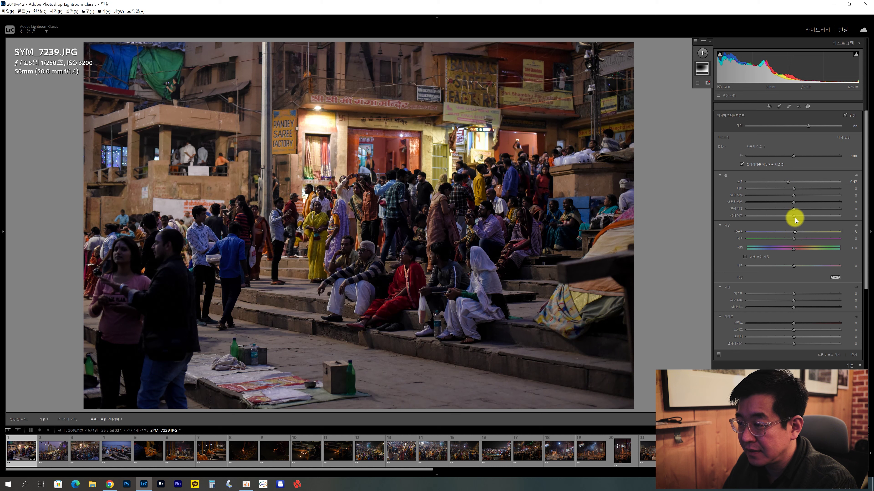
pyautogui.click(853, 355)
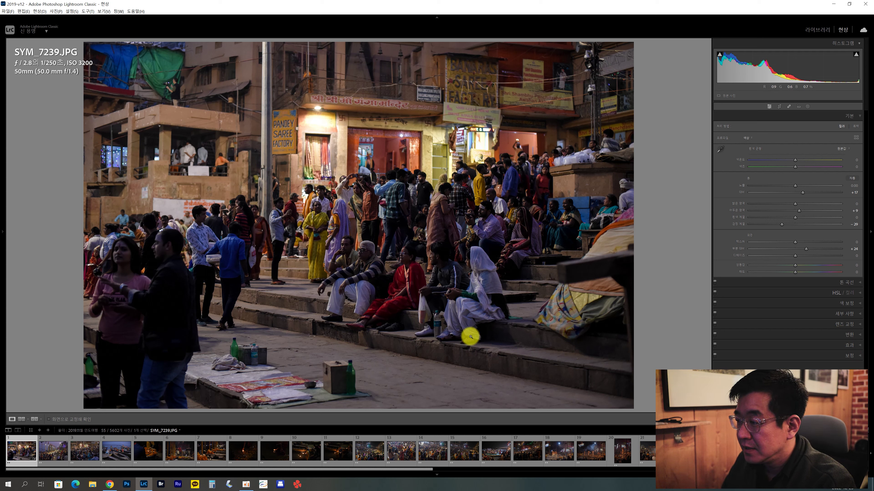
# Step: Give the shadows a warm Color Grading tint (hue 12, saturation 10) and compare Before/After
pyautogui.click(844, 303)
pyautogui.click(793, 157)
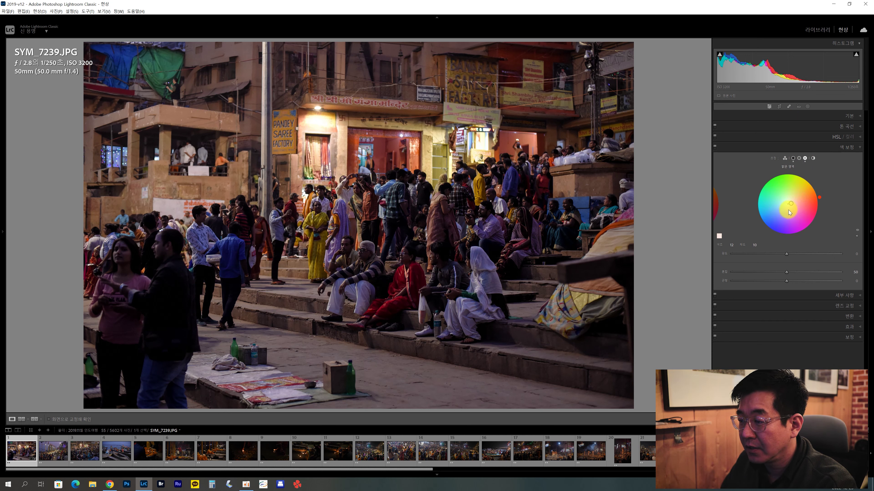
pyautogui.press('\\')
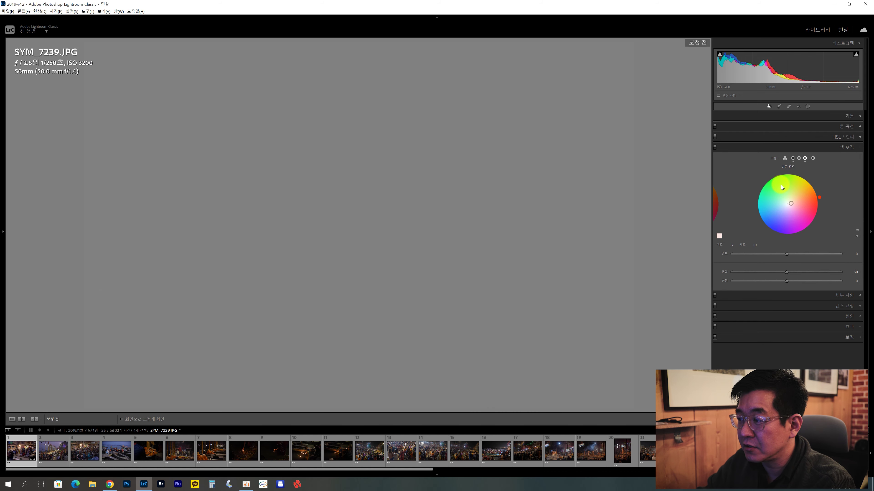
pyautogui.press('\\')
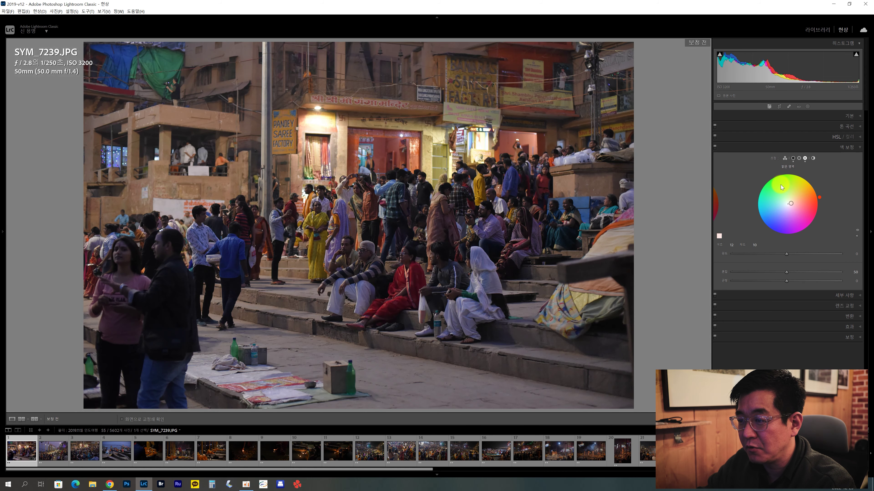
pyautogui.press('\\')
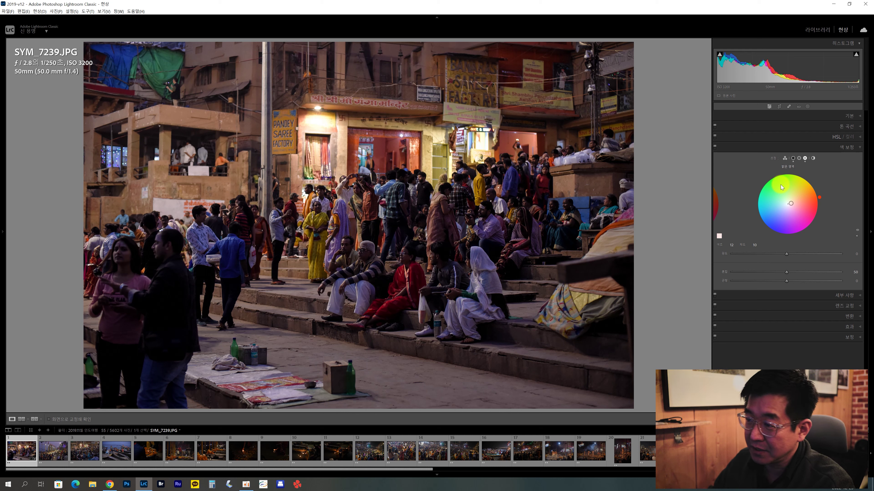
pyautogui.click(842, 116)
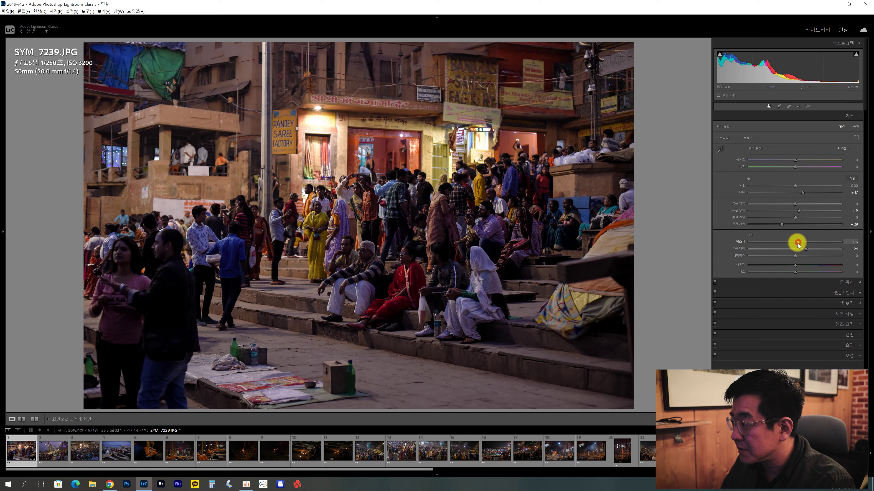
# Step: Set Texture +11, Vibrance +13, Exposure +0.24, lower Whites, and check at 1:1
pyautogui.moveTo(801, 243); pyautogui.dragTo(793, 244)
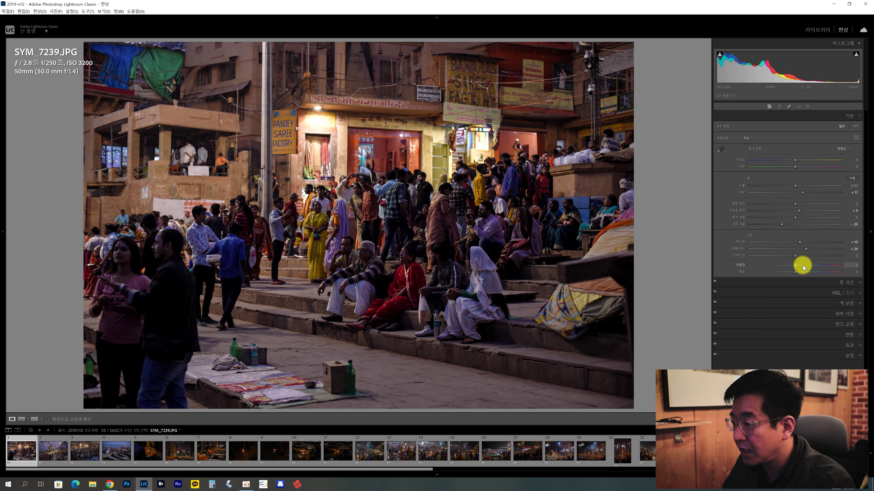
pyautogui.moveTo(806, 265); pyautogui.dragTo(801, 266)
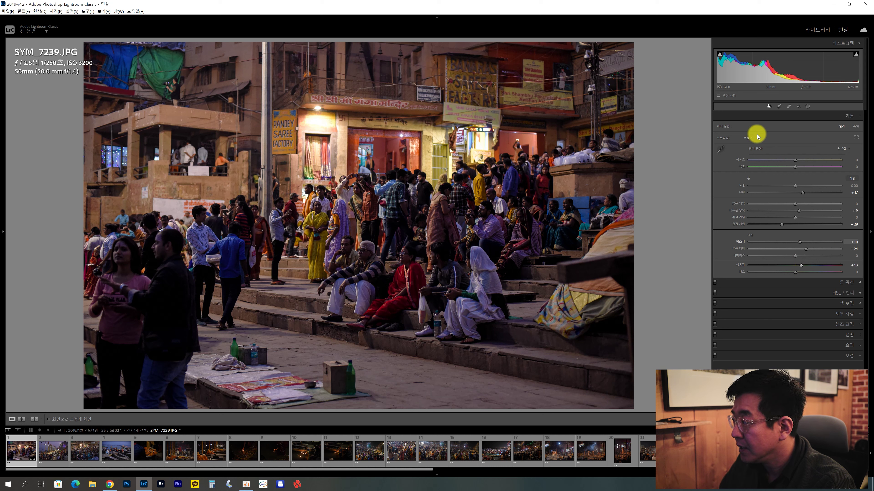
pyautogui.moveTo(798, 185)
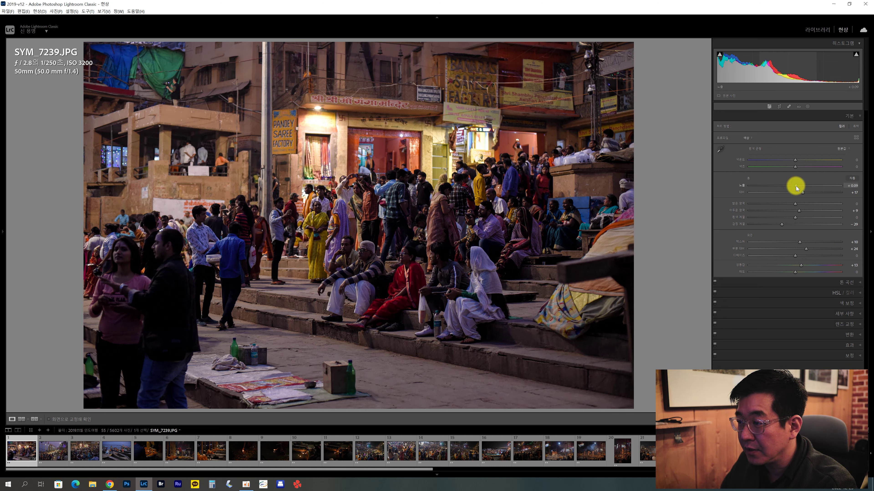
pyautogui.moveTo(797, 188); pyautogui.dragTo(797, 188)
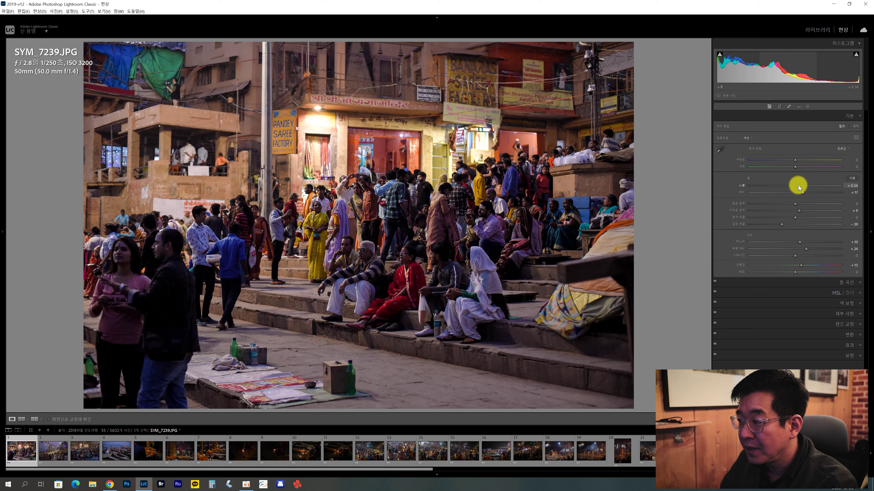
pyautogui.moveTo(799, 187); pyautogui.dragTo(796, 186)
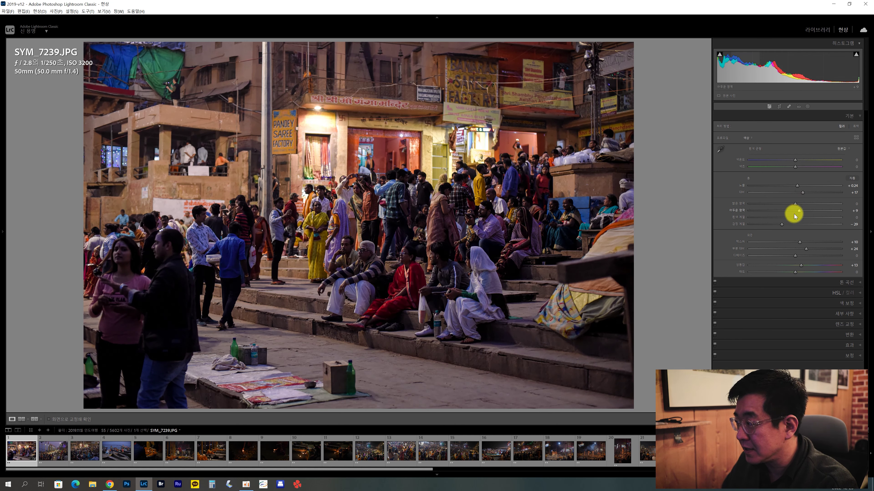
pyautogui.moveTo(795, 217); pyautogui.dragTo(778, 220)
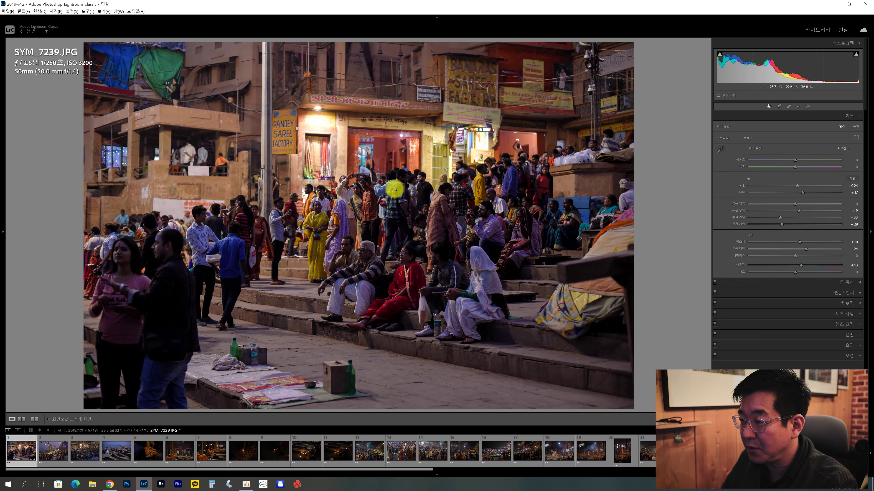
pyautogui.click(474, 273)
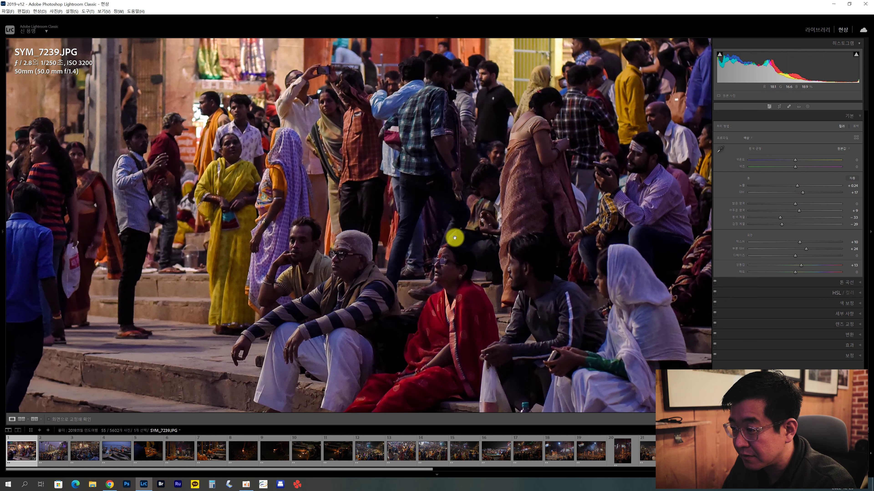
pyautogui.click(454, 236)
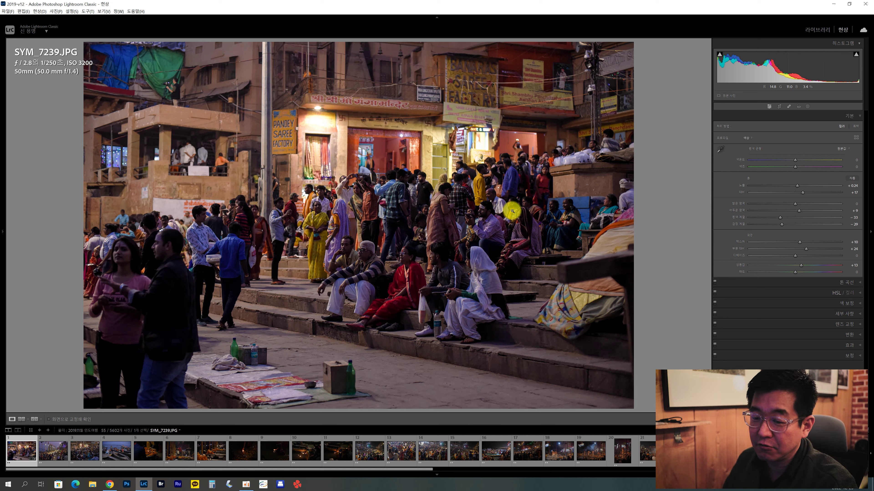
# Step: Browse back and forth between SYM_7244 and SYM_7247 in the filmstrip
pyautogui.click(59, 458)
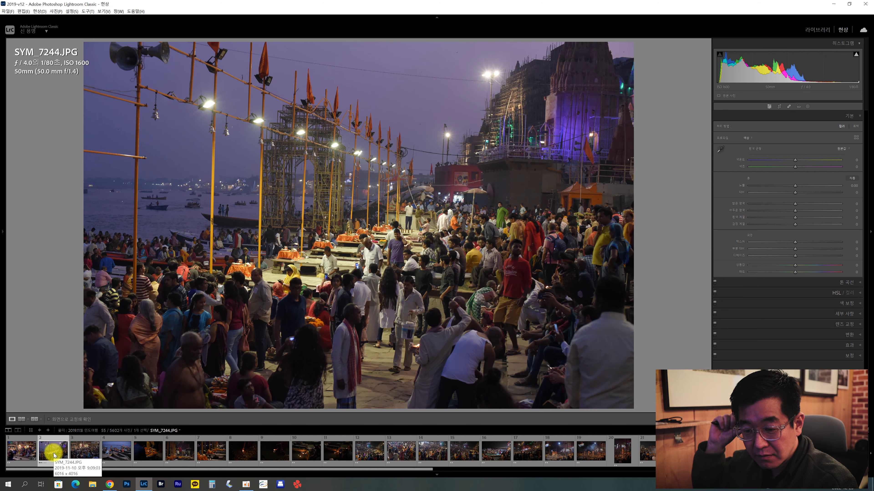
pyautogui.press('Right')
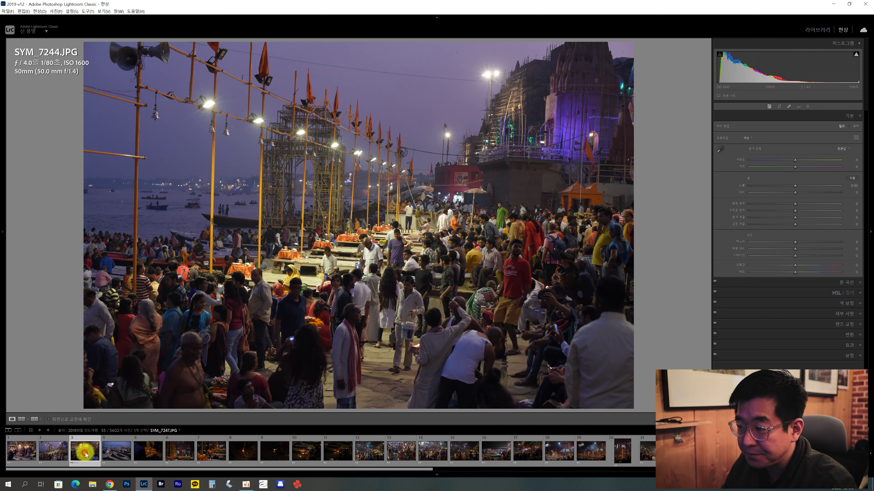
pyautogui.click(44, 450)
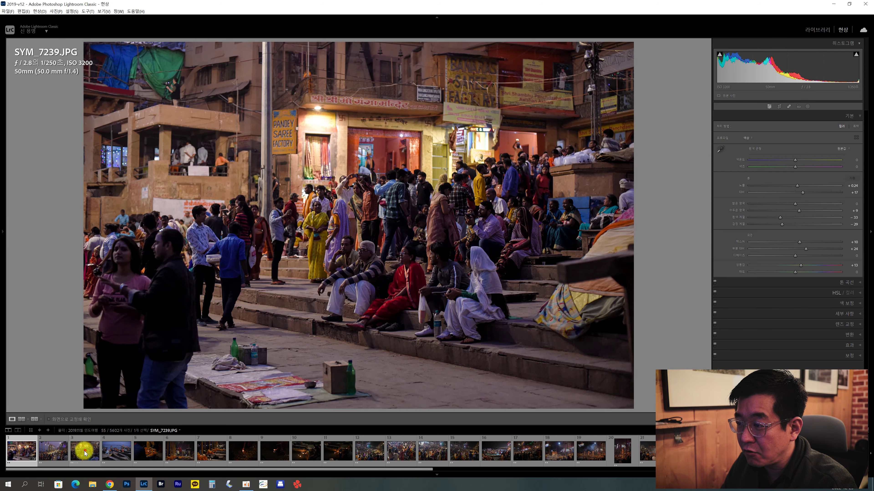
pyautogui.click(70, 435)
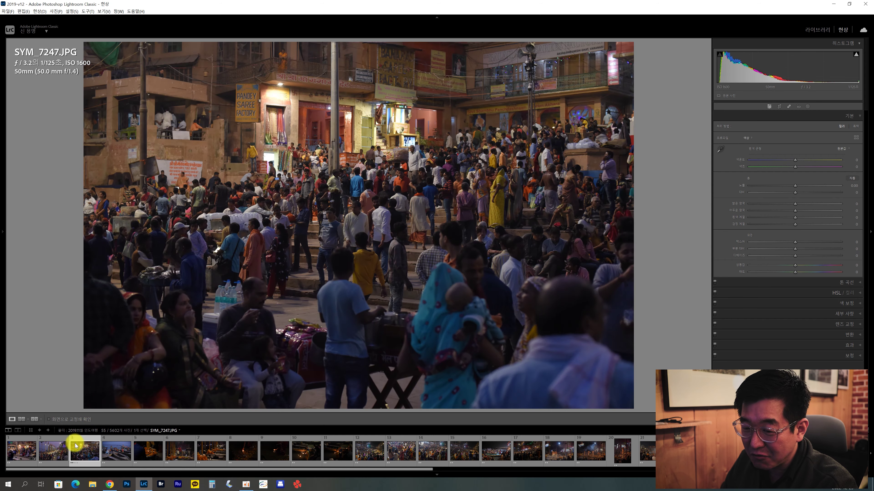
pyautogui.click(62, 453)
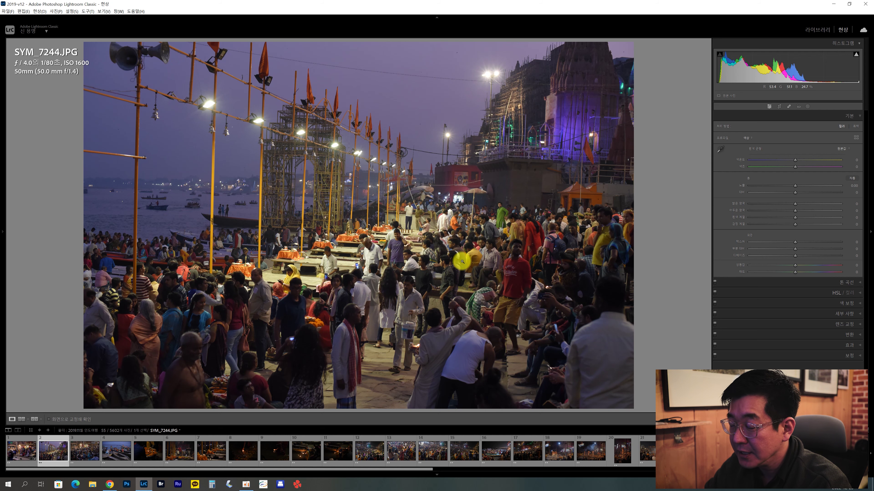
# Step: Select SYM_7239 plus SYM_7244 and SYM_7247, and open Synchronize Settings
pyautogui.click(14, 453)
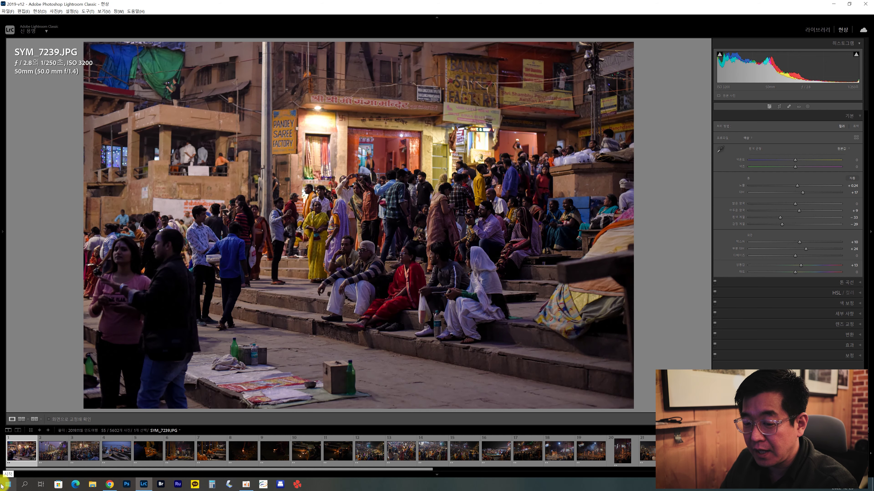
pyautogui.click(56, 453)
pyautogui.click(285, 434)
pyautogui.keyDown('ctrl'); pyautogui.click(86, 452); pyautogui.keyUp('ctrl')
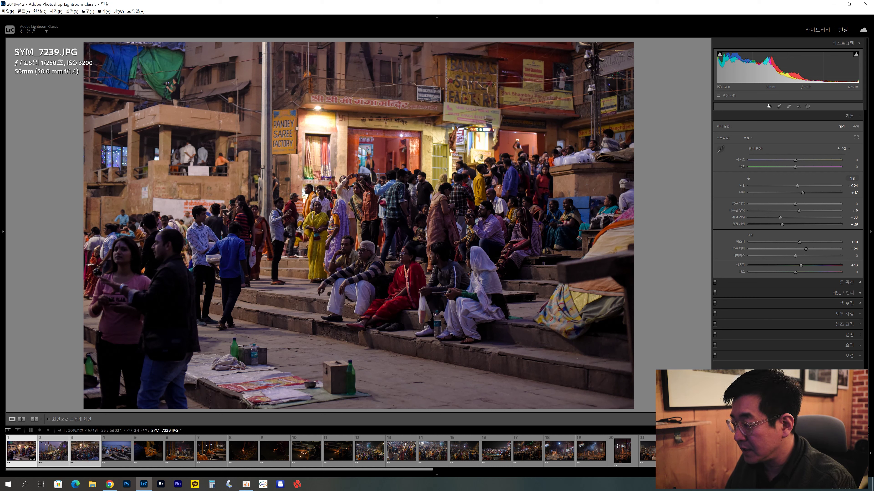
pyautogui.hotkey('ctrl', 'shift', 's')
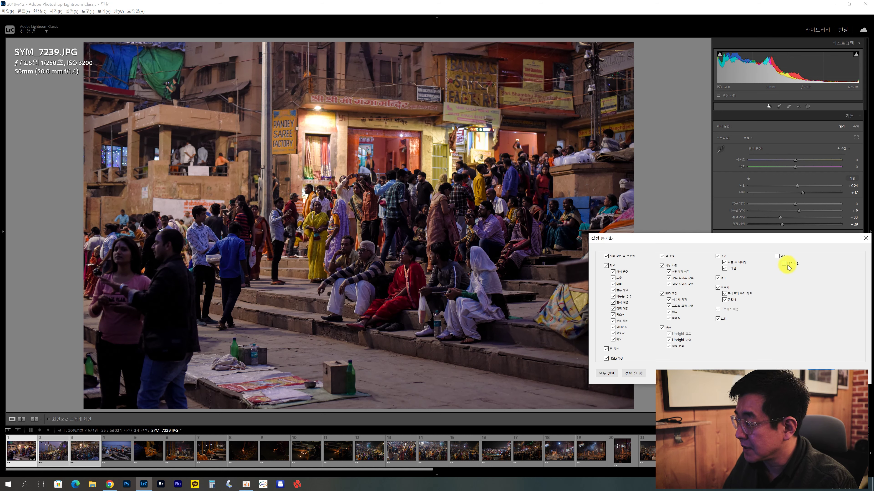
# Step: Synchronize SYM_7239's settings to SYM_7244 and SYM_7247, then select SYM_7244 alone
pyautogui.click(820, 373)
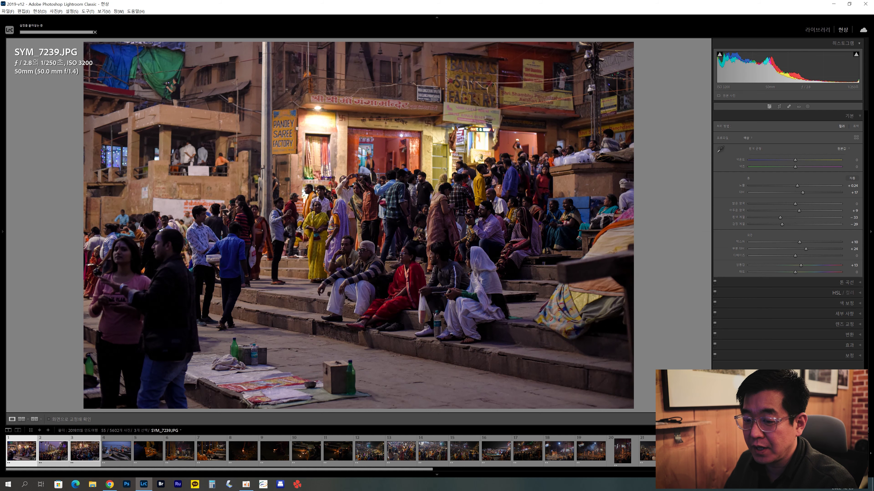
pyautogui.click(45, 446)
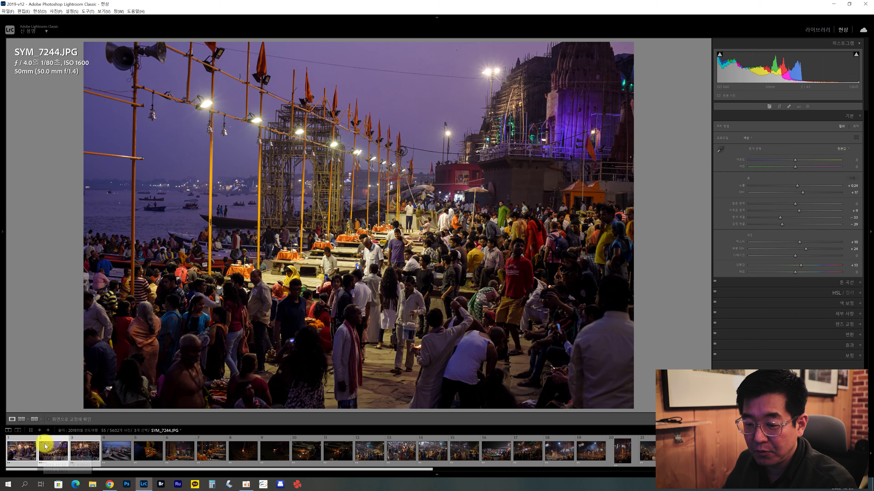
pyautogui.click(27, 449)
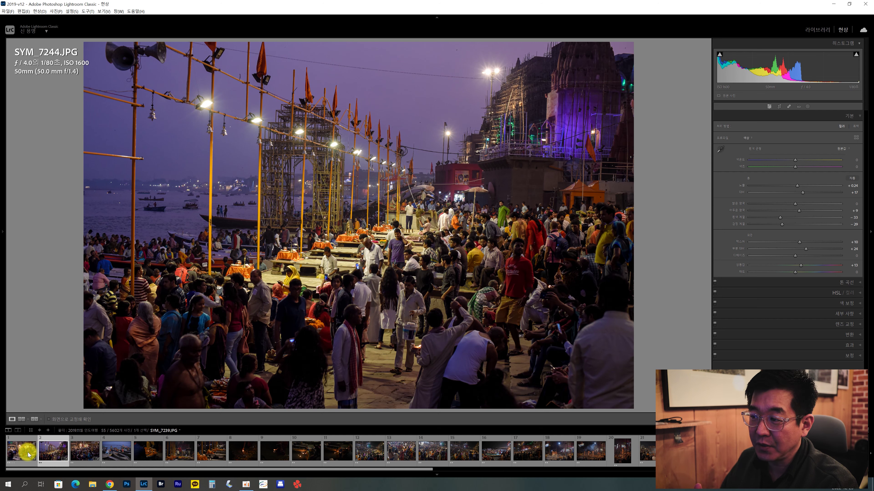
pyautogui.hotkey('ctrl', 'shift', 'v')
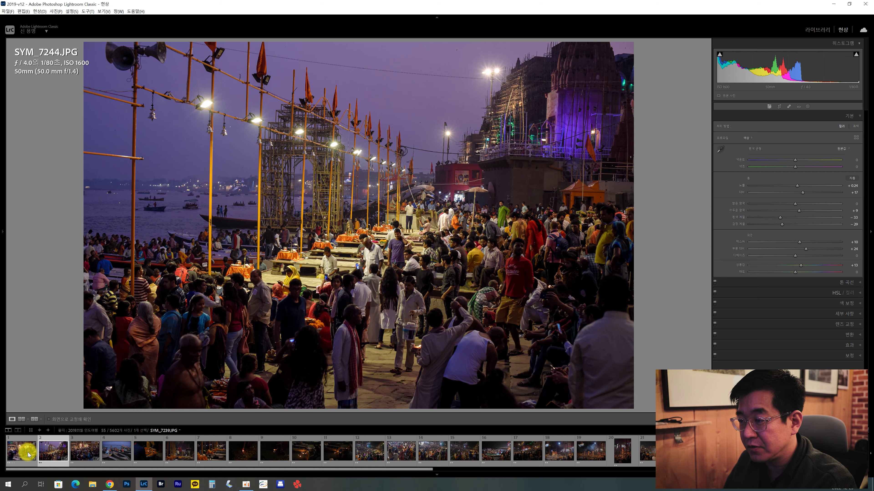
# Step: Rotate SYM_7244 about -1.7° so the lamp poles stand upright, and apply the crop
pyautogui.press('r')
pyautogui.moveTo(670, 207); pyautogui.dragTo(662, 201)
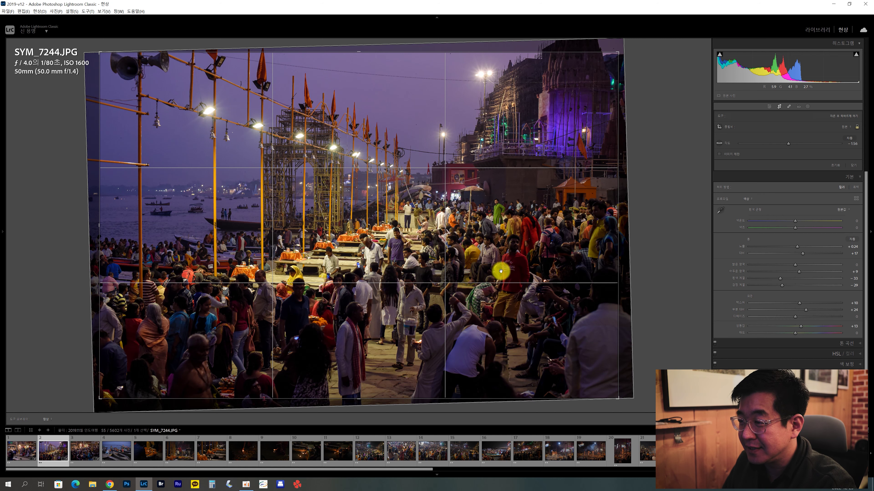
pyautogui.moveTo(659, 233); pyautogui.dragTo(661, 233)
pyautogui.press('Return')
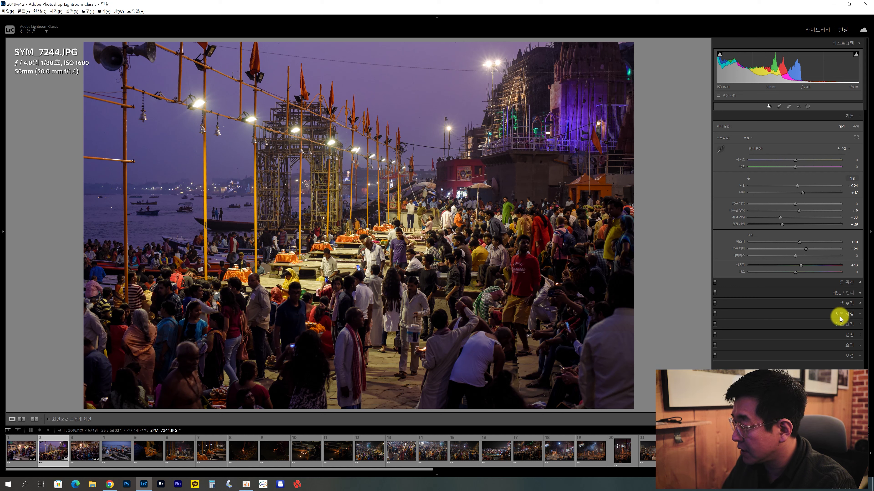
# Step: Grade SYM_7244's highlights warm orange with raised luminance, hue 43 and saturation 26
pyautogui.click(845, 304)
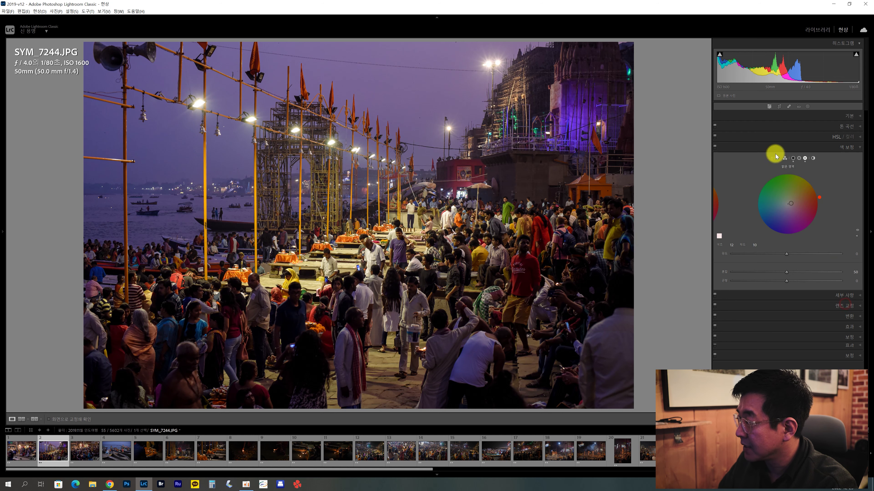
pyautogui.click(805, 157)
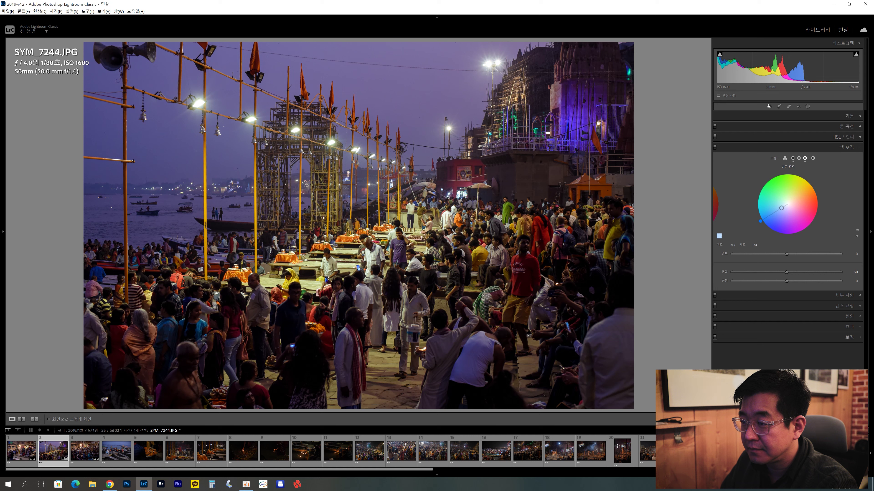
pyautogui.moveTo(787, 254)
pyautogui.mouseDown()
pyautogui.moveTo(808, 254)
pyautogui.moveTo(798, 257)
pyautogui.mouseUp()
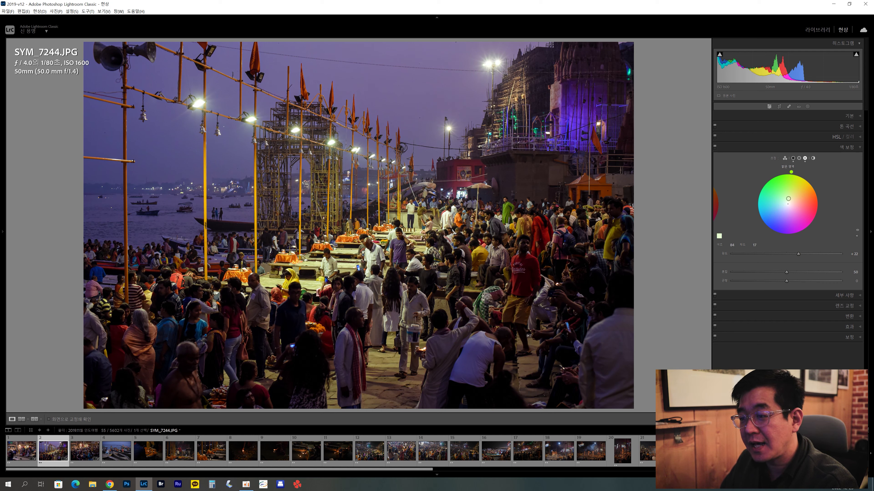
pyautogui.moveTo(791, 172); pyautogui.dragTo(819, 196)
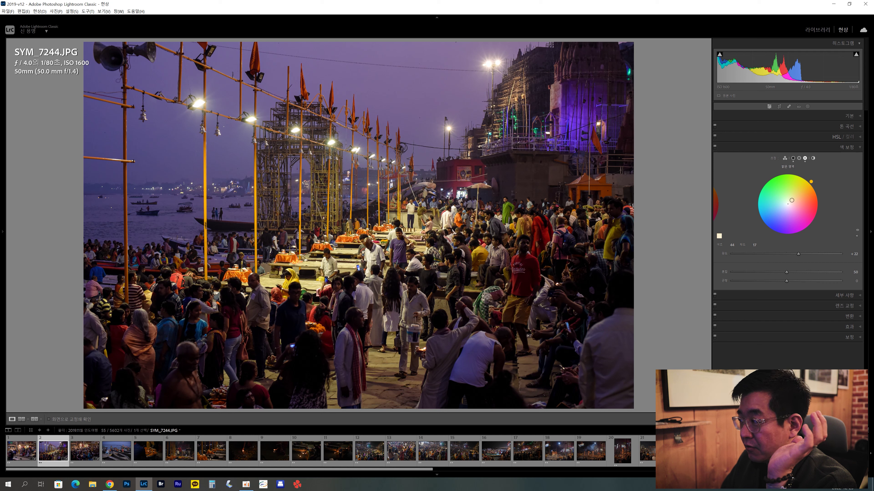
pyautogui.moveTo(791, 201); pyautogui.dragTo(791, 204)
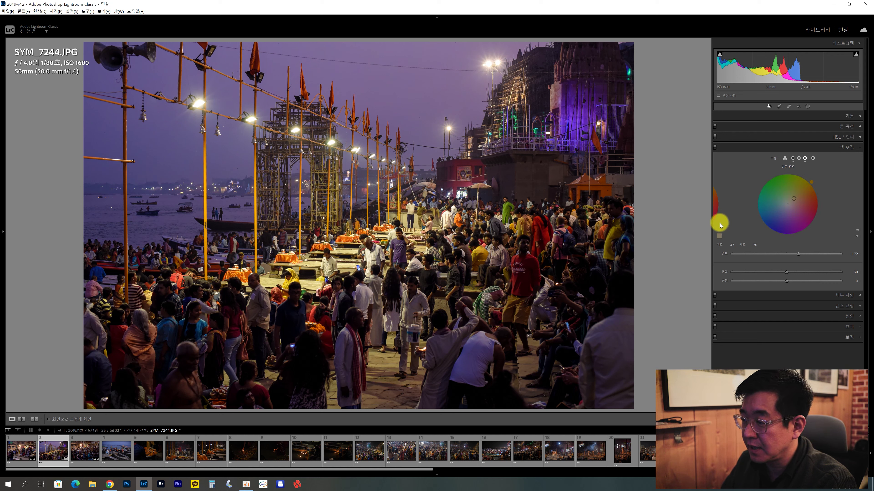
pyautogui.hotkey('shift', 'w')
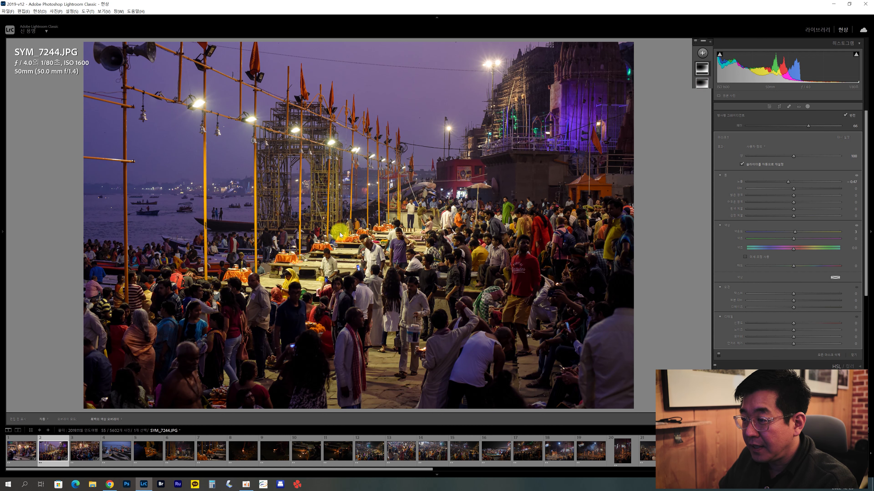
# Step: Darken outside an inverted oval over the lit ghat (exposure -0.67), then show clipping warnings
pyautogui.hotkey('shift', 'm')
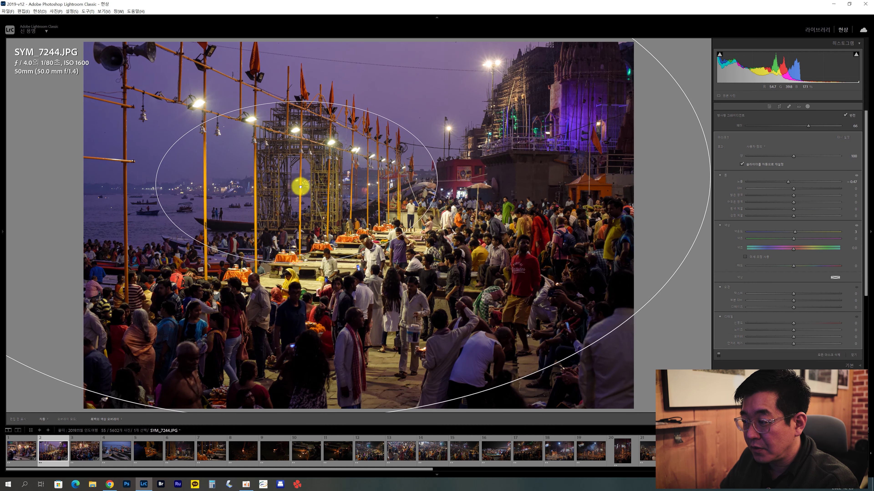
pyautogui.moveTo(264, 153); pyautogui.dragTo(309, 180)
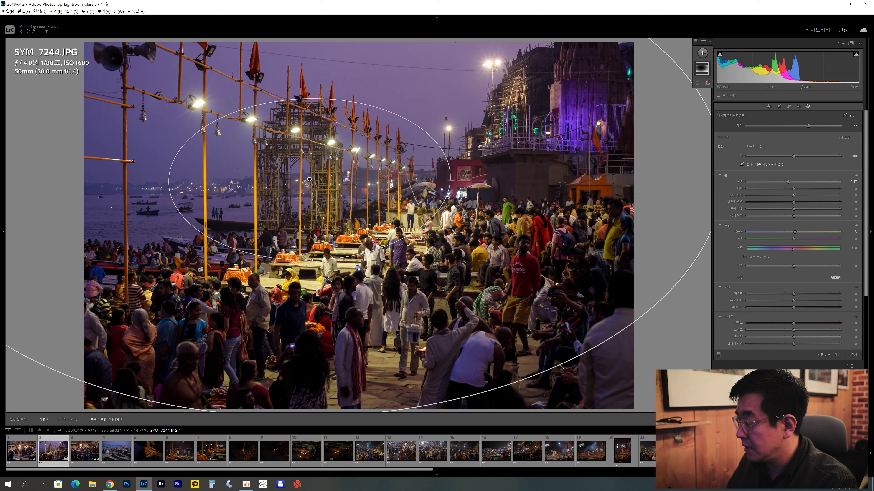
pyautogui.click(855, 358)
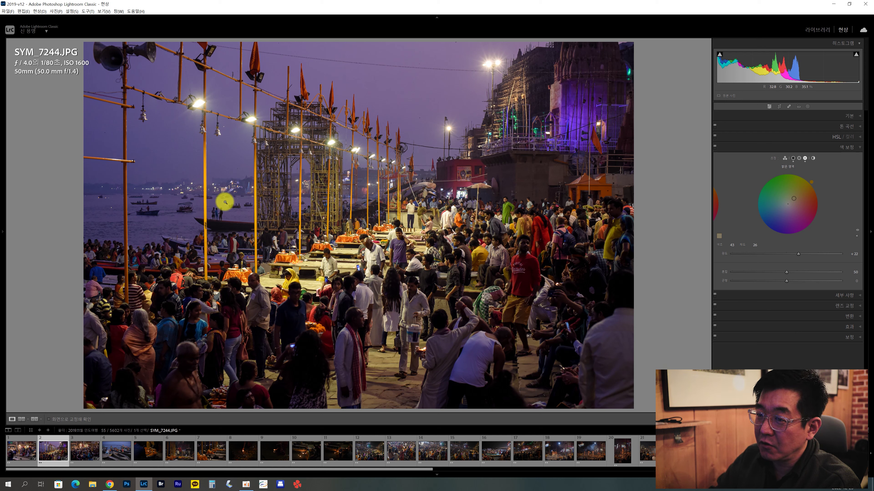
pyautogui.press('j')
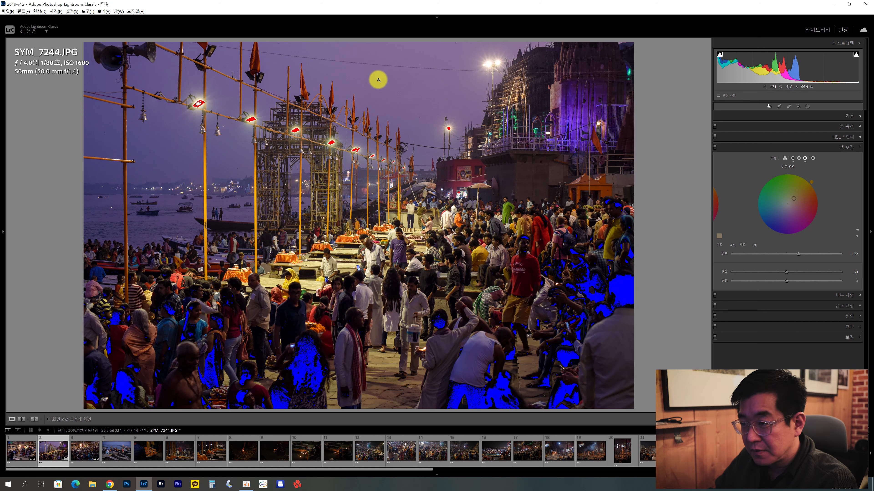
# Step: Hide the shadow clipping overlay, drop Blacks to -21, and draw an oval over the upper-left lamp poles
pyautogui.click(848, 117)
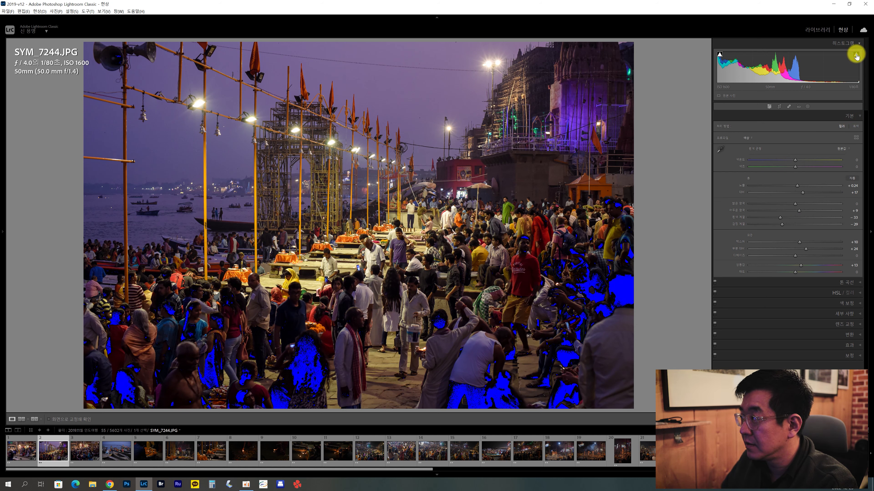
pyautogui.click(719, 55)
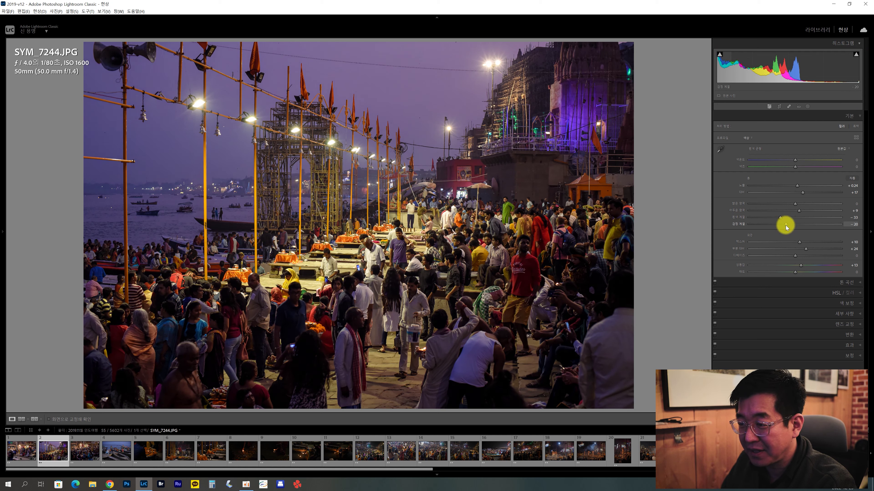
pyautogui.moveTo(788, 226); pyautogui.dragTo(786, 222)
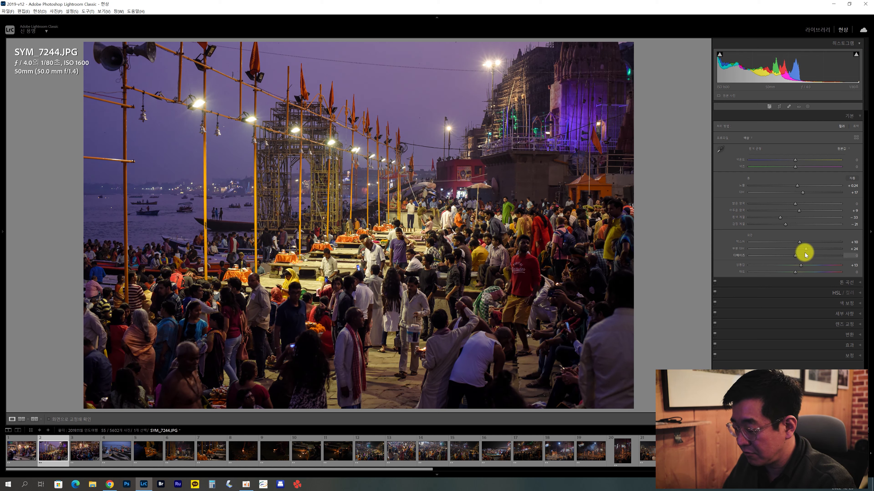
pyautogui.hotkey('shift', 'm')
pyautogui.moveTo(233, 120); pyautogui.dragTo(675, 219)
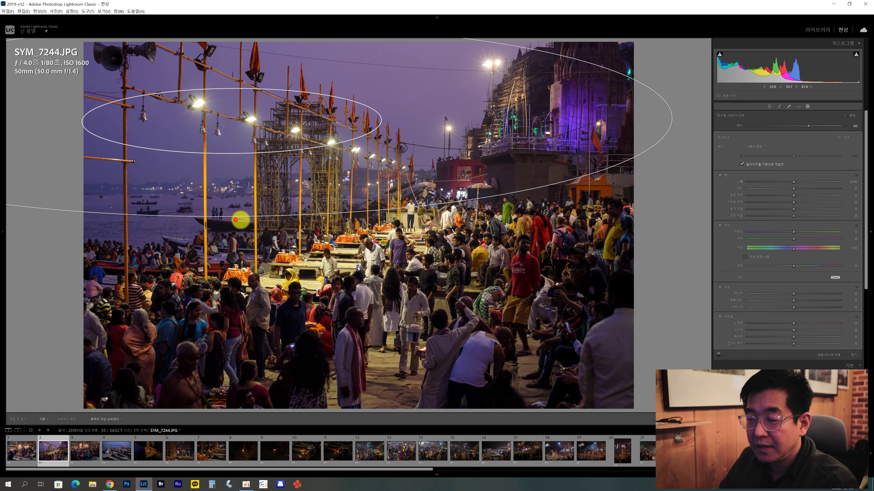
# Step: Tilt Mask 2's oval along the lamps, set its saturation to 31, and nudge temperature and tint
pyautogui.moveTo(229, 214)
pyautogui.mouseDown()
pyautogui.moveTo(289, 220)
pyautogui.moveTo(288, 249)
pyautogui.moveTo(315, 303)
pyautogui.mouseUp()
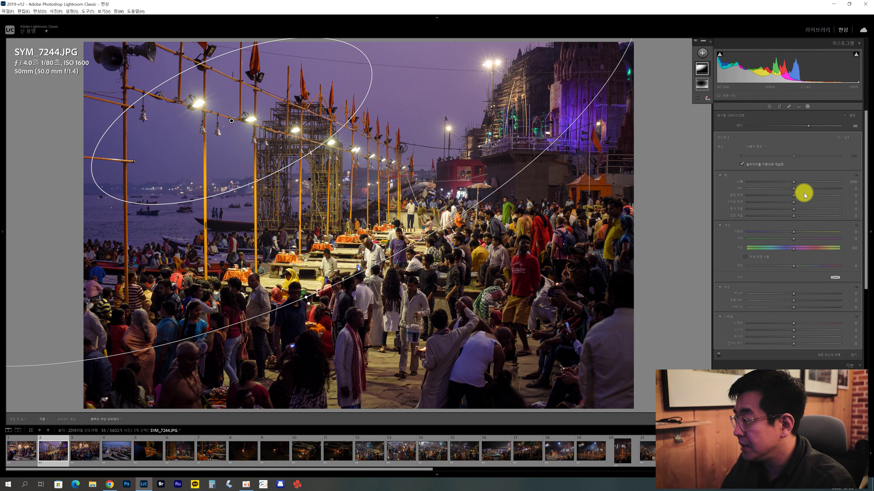
pyautogui.moveTo(804, 267); pyautogui.dragTo(797, 267)
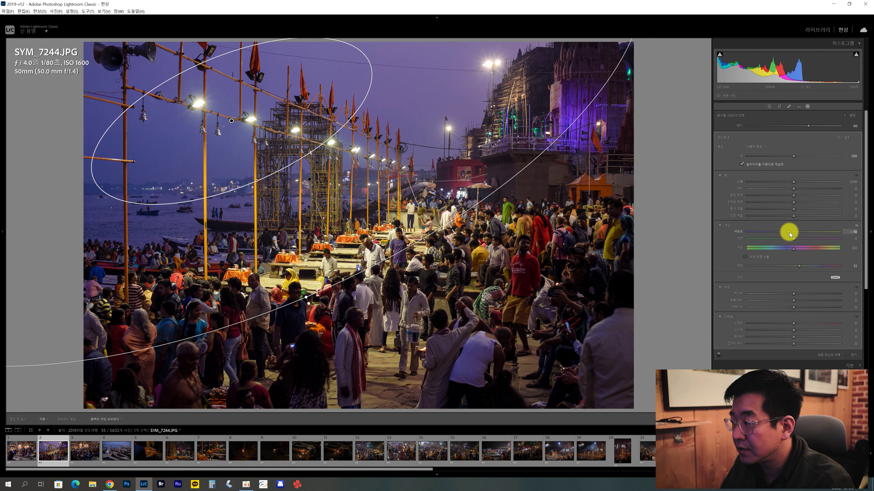
pyautogui.moveTo(790, 235); pyautogui.dragTo(802, 242)
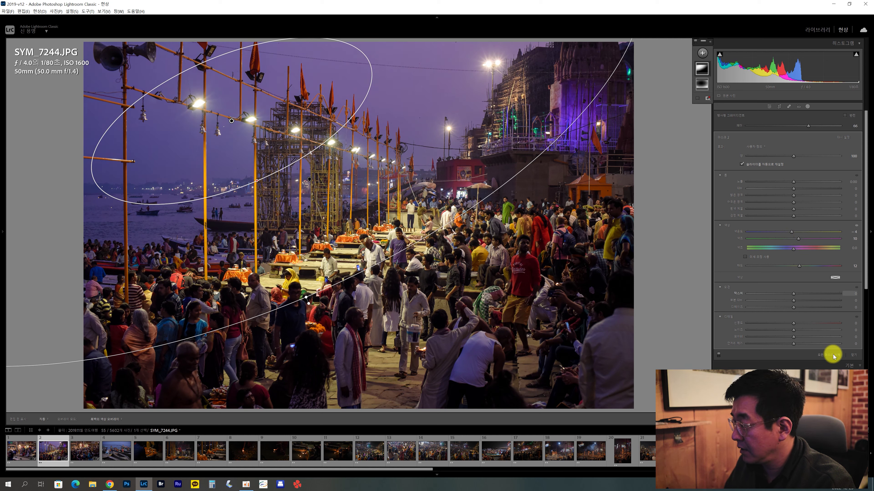
# Step: Lower SYM_7244's Highlights slightly, from +17 to +14
pyautogui.click(854, 356)
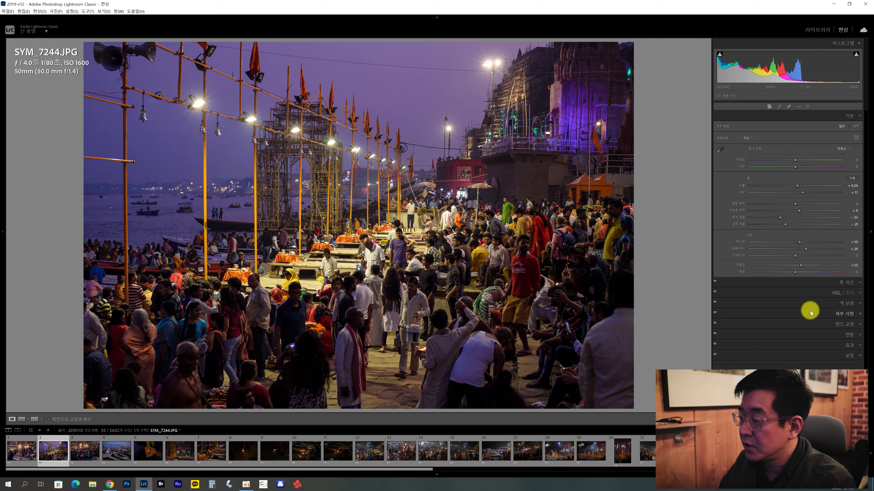
pyautogui.click(799, 205)
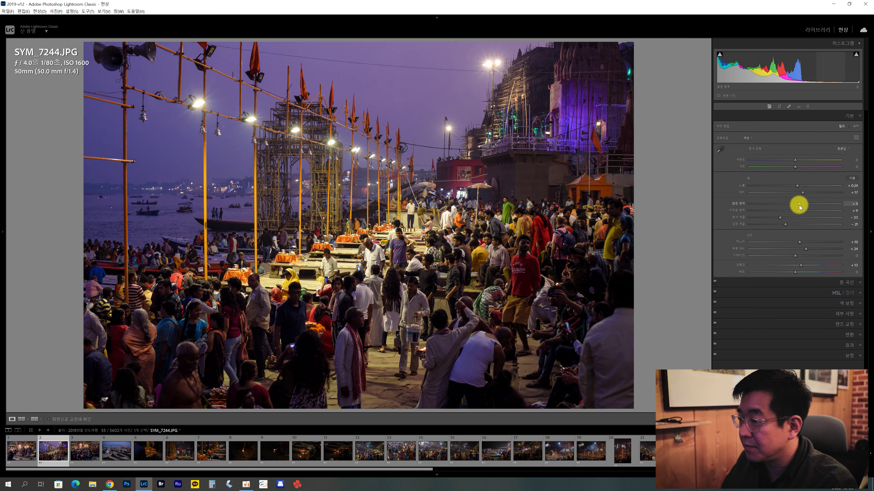
pyautogui.moveTo(804, 208)
pyautogui.mouseDown()
pyautogui.moveTo(795, 187)
pyautogui.moveTo(791, 202)
pyautogui.mouseUp()
pyautogui.click(797, 188)
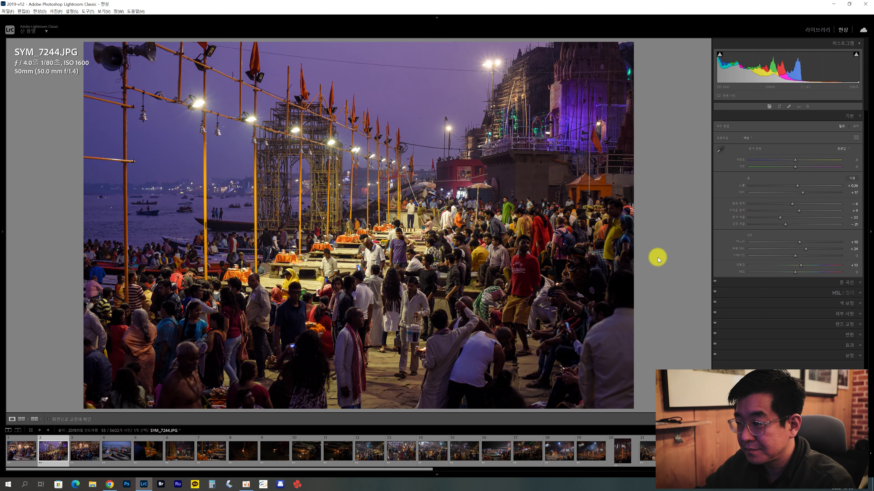
# Step: Toggle Before/After repeatedly to compare against the original, ending on the edited view
pyautogui.press('\\')
pyautogui.press('\\')
pyautogui.press('\\')
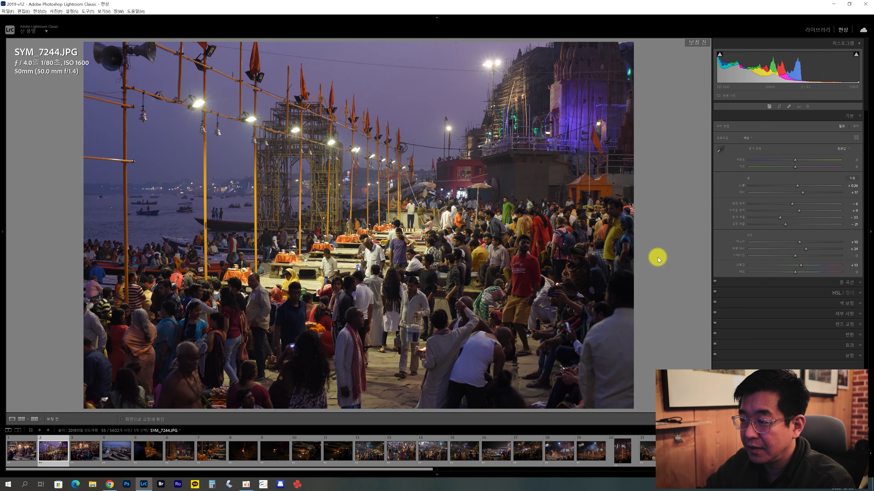
pyautogui.press('\\')
pyautogui.press('\\')
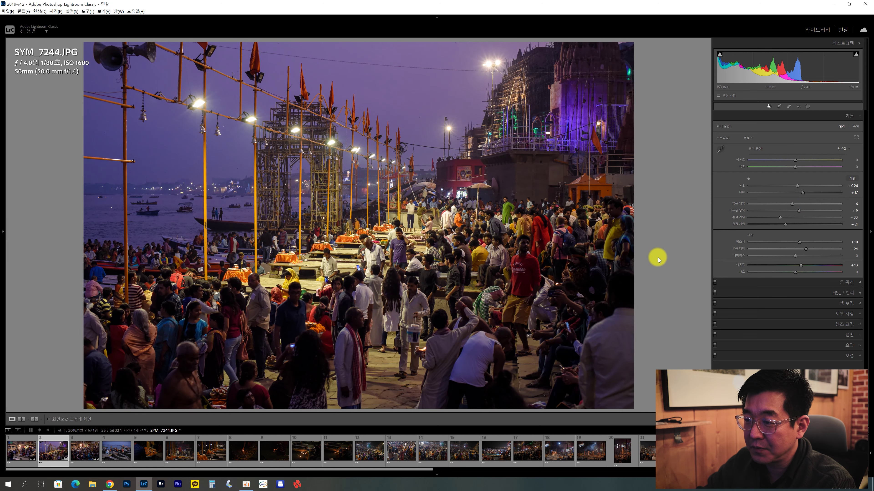
pyautogui.press('\\')
pyautogui.press('\\')
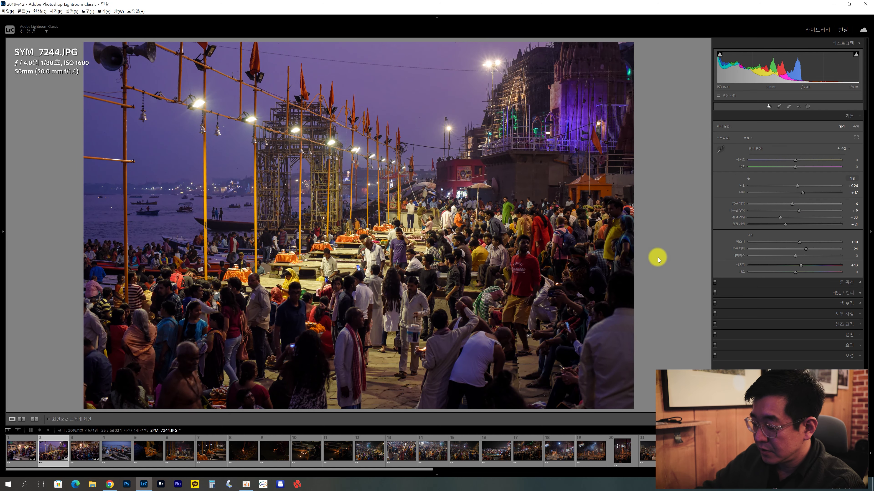
pyautogui.press('\\')
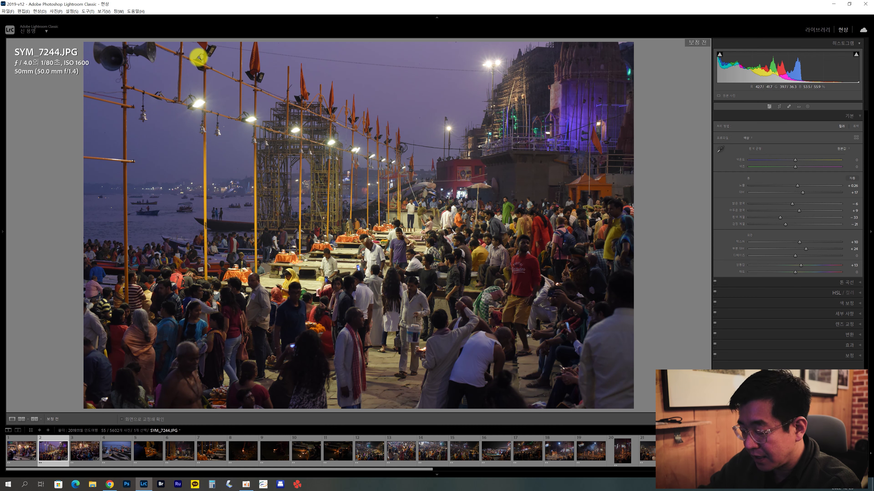
pyautogui.press('\\')
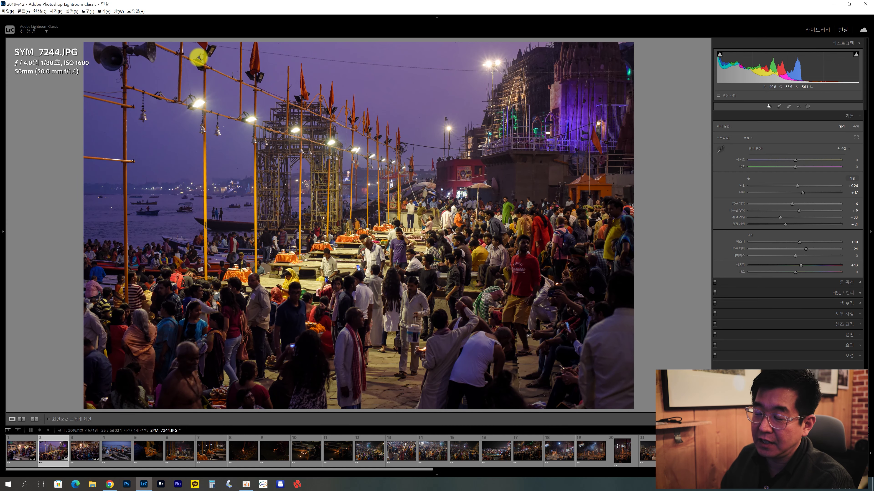
# Step: On SYM_7247, darken the outer area with an inverted oval mask (exposure -0.47) over the street and crowd
pyautogui.click(84, 456)
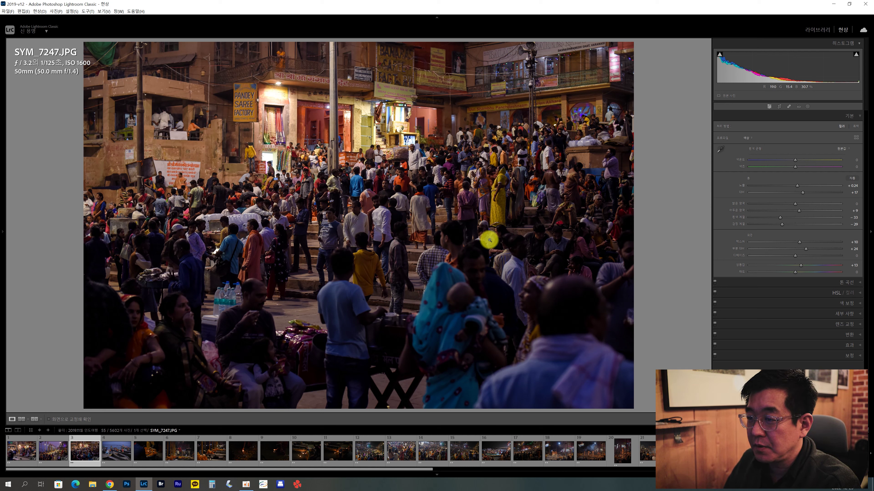
pyautogui.hotkey('shift', 'm')
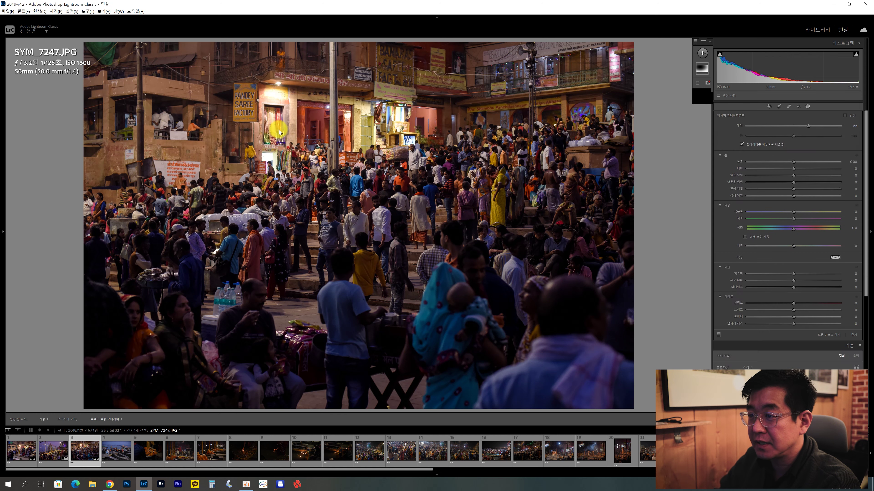
pyautogui.click(258, 141)
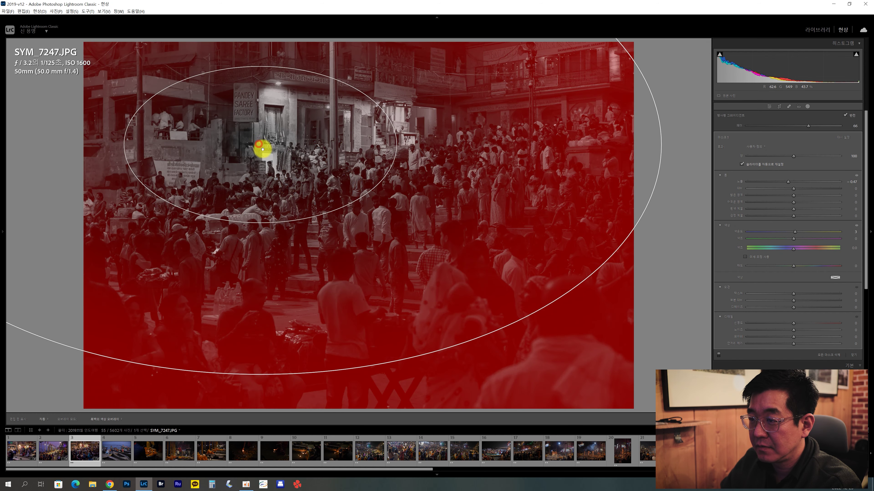
pyautogui.moveTo(258, 142); pyautogui.dragTo(304, 181)
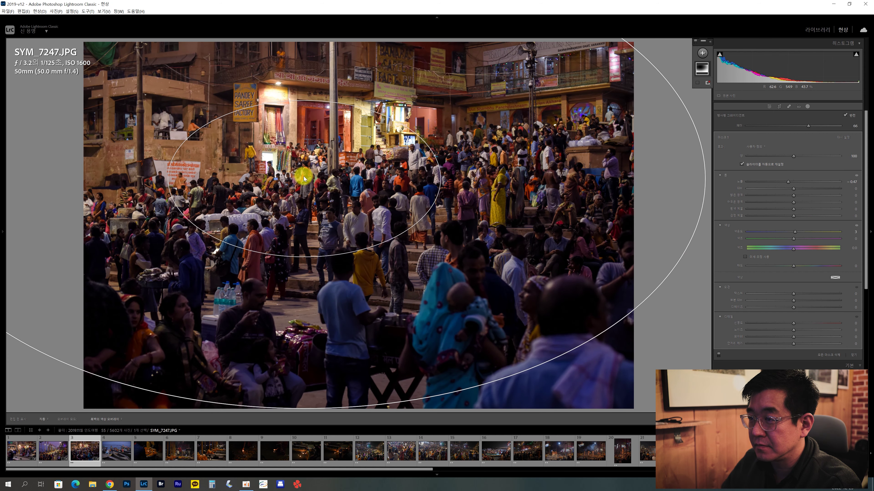
pyautogui.click(854, 358)
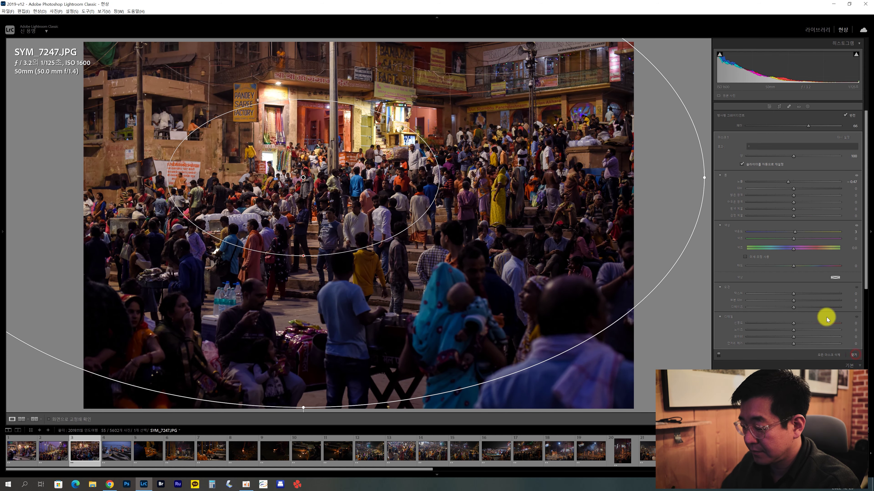
pyautogui.press('\\')
pyautogui.press('\\')
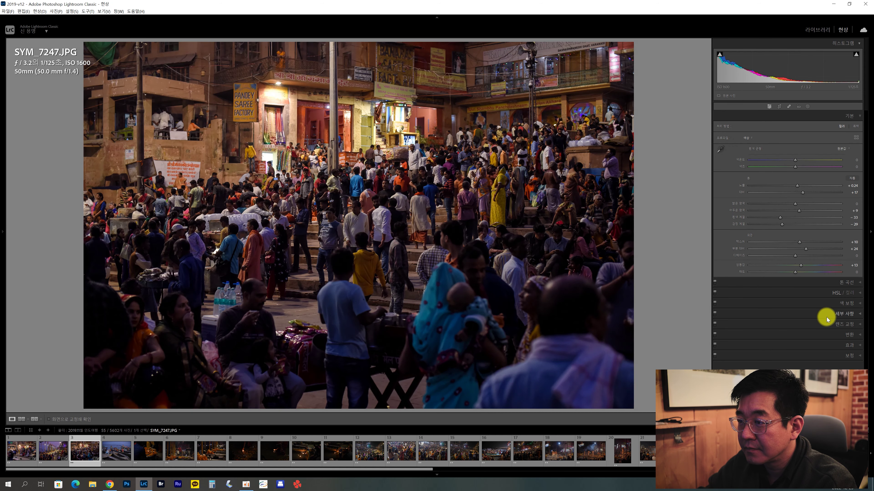
pyautogui.press('\\')
pyautogui.press('\\')
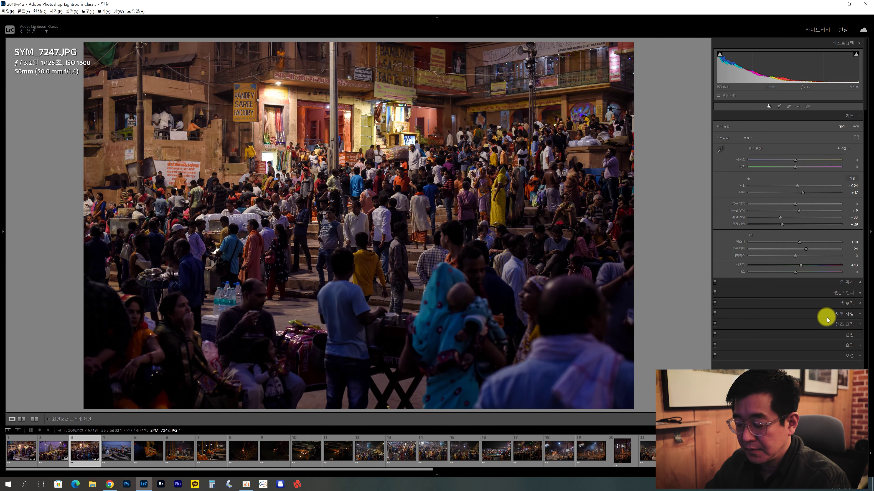
pyautogui.click(252, 271)
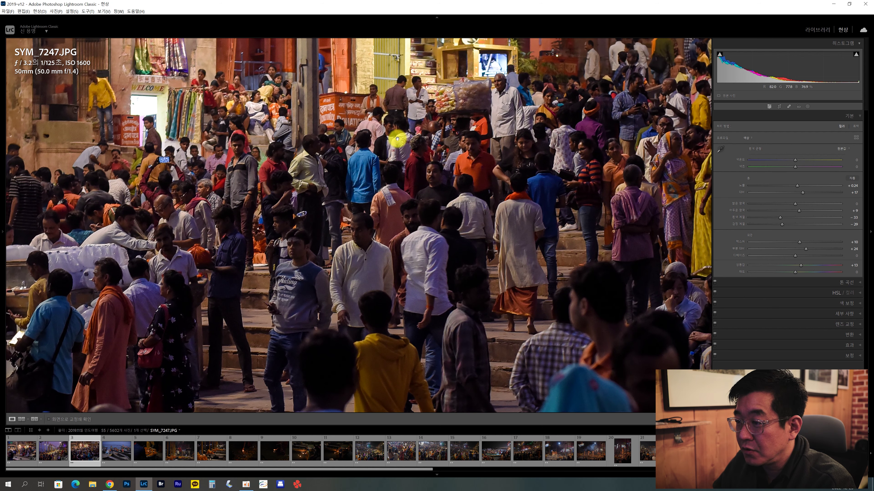
pyautogui.moveTo(492, 131); pyautogui.dragTo(439, 185)
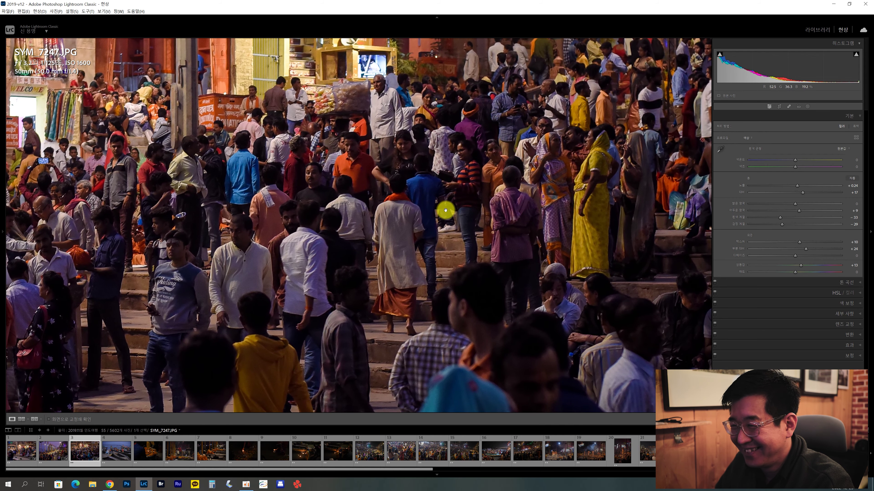
pyautogui.moveTo(445, 208); pyautogui.dragTo(495, 175)
pyautogui.moveTo(309, 201); pyautogui.dragTo(400, 171)
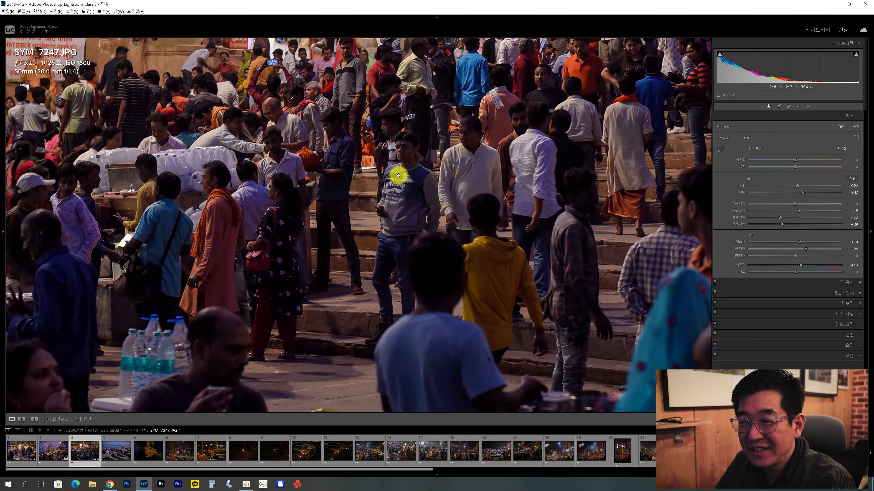
pyautogui.moveTo(376, 140); pyautogui.dragTo(366, 92)
pyautogui.moveTo(369, 156); pyautogui.dragTo(367, 115)
pyautogui.click(365, 120)
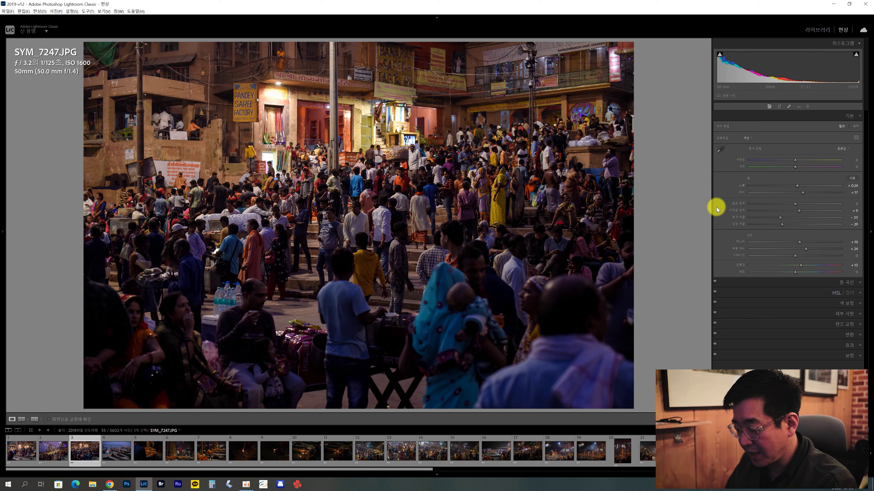
# Step: Add a radial mask over SYM_7247's central crowd with Exposure 0.59 and Contrast 7
pyautogui.hotkey('shift', 'm')
pyautogui.moveTo(362, 233)
pyautogui.mouseDown()
pyautogui.moveTo(358, 273)
pyautogui.moveTo(388, 276)
pyautogui.moveTo(384, 263)
pyautogui.moveTo(443, 372)
pyautogui.mouseUp()
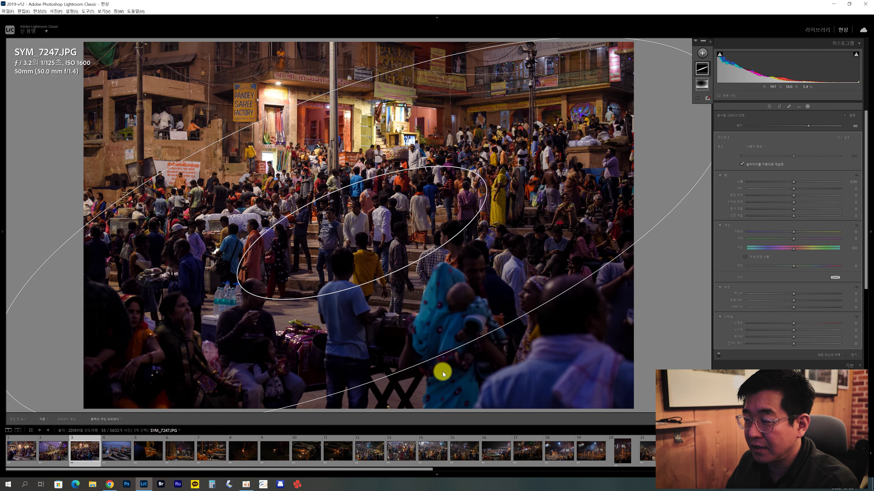
pyautogui.moveTo(368, 236); pyautogui.dragTo(378, 241)
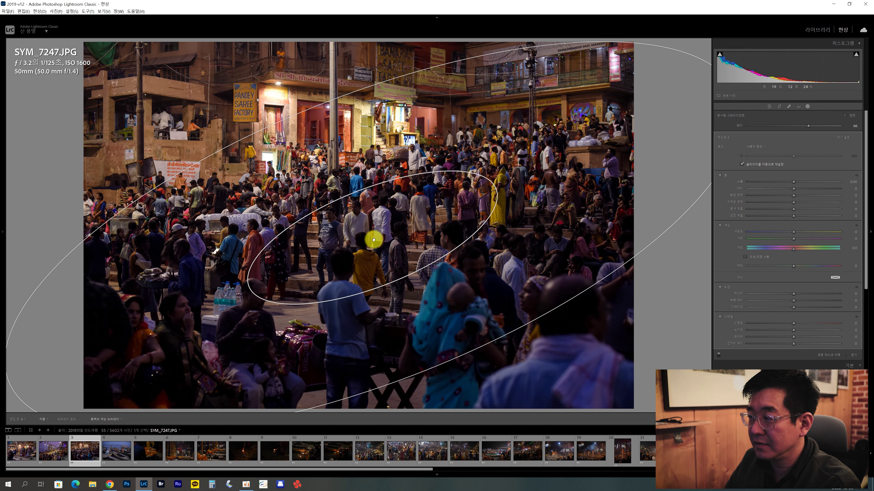
pyautogui.moveTo(794, 183); pyautogui.dragTo(793, 183)
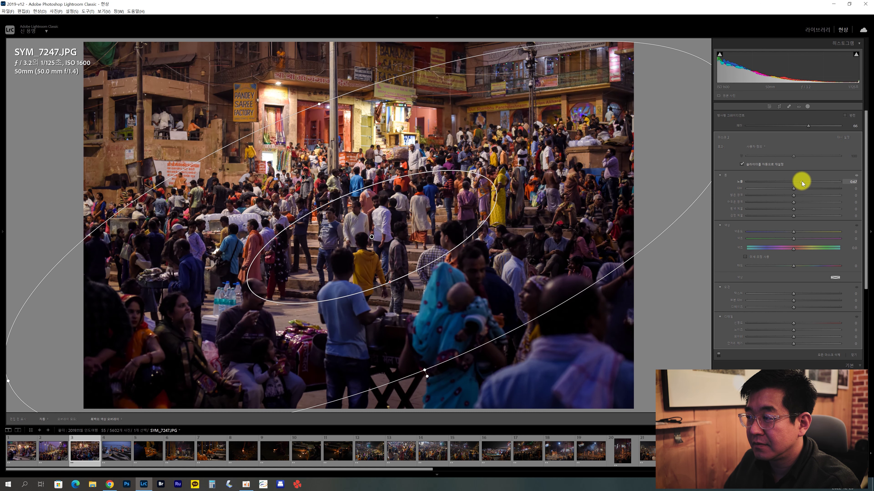
pyautogui.moveTo(801, 181); pyautogui.dragTo(800, 181)
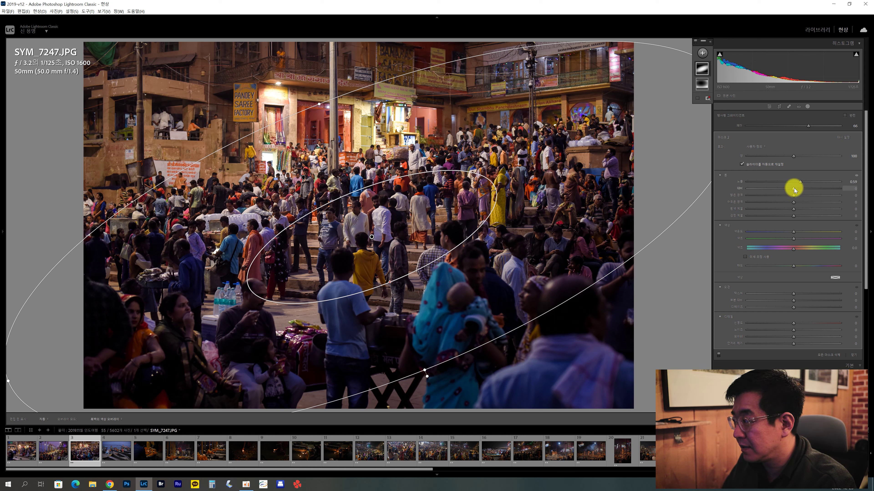
pyautogui.moveTo(795, 190); pyautogui.dragTo(795, 190)
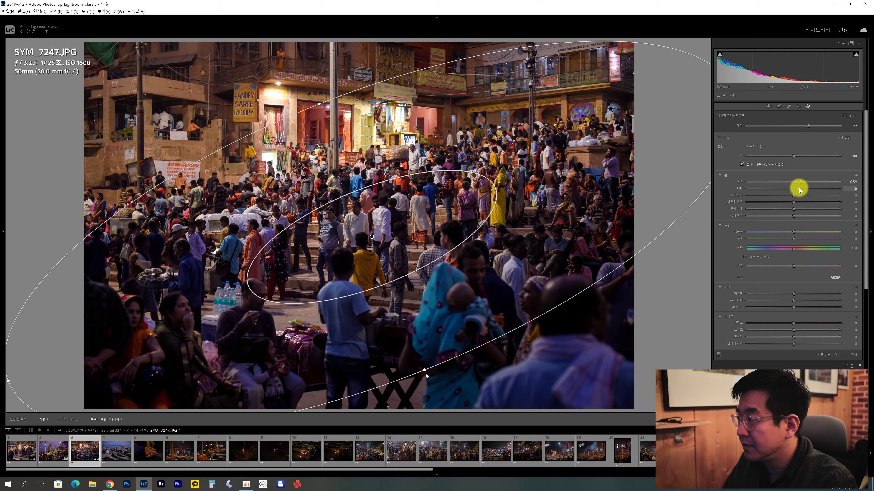
pyautogui.moveTo(799, 188); pyautogui.dragTo(797, 189)
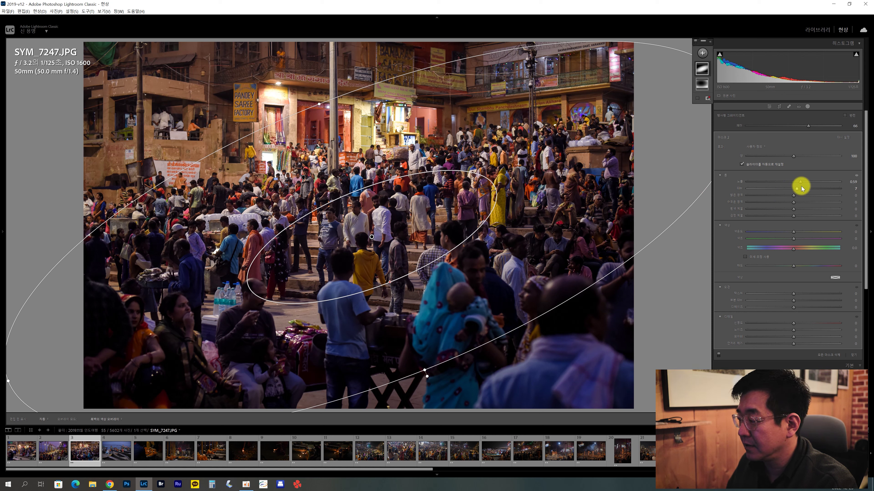
pyautogui.click(856, 356)
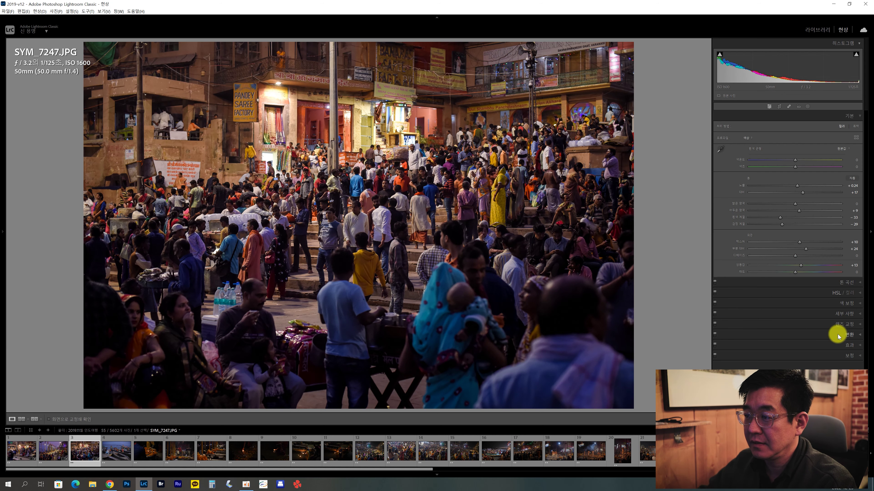
# Step: Compare SYM_7247 with its original, then switch to the boats photo SYM_7255
pyautogui.press('\\')
pyautogui.press('\\')
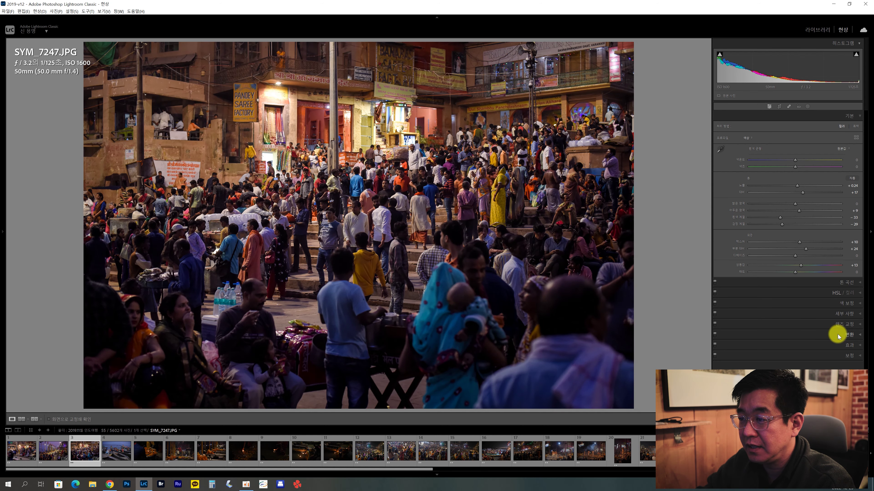
pyautogui.press('\\')
pyautogui.press('\\')
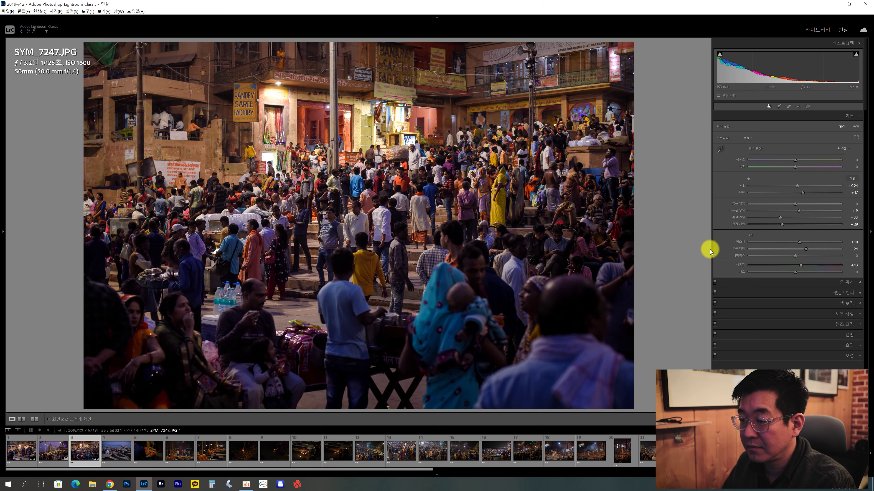
pyautogui.click(114, 452)
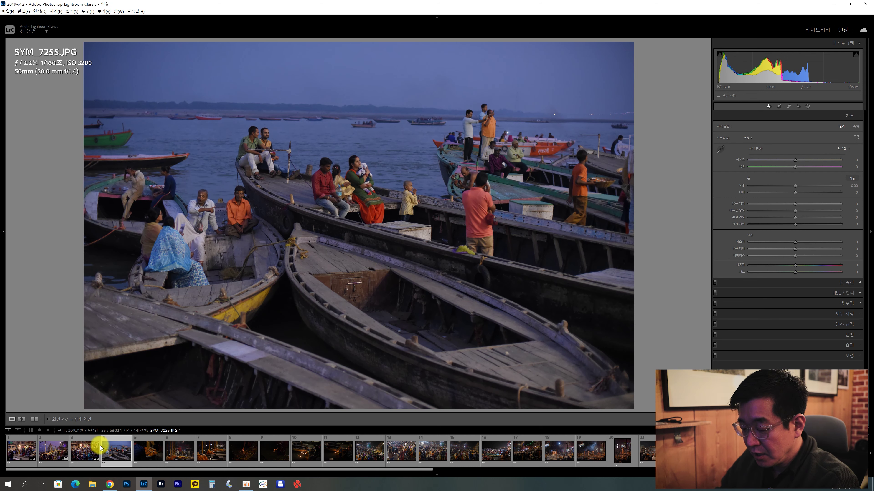
# Step: Straighten SYM_7255 by rotating the crop -0.58° and apply it
pyautogui.press('r')
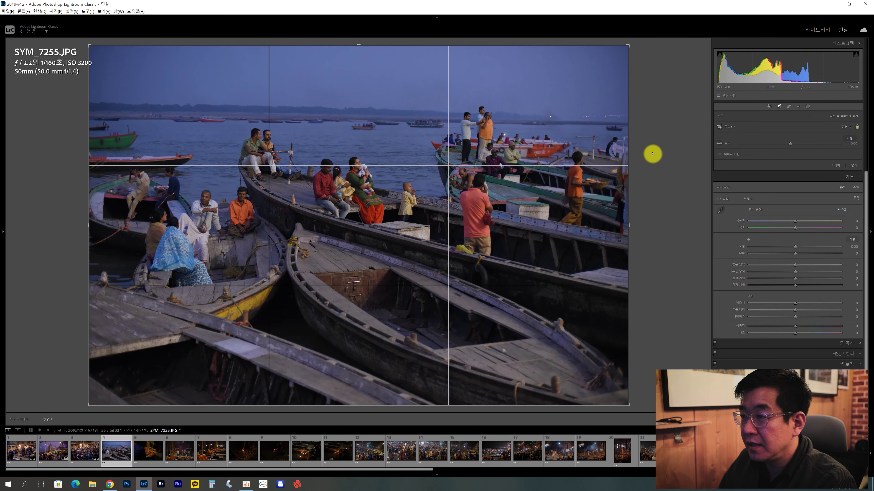
pyautogui.moveTo(652, 154); pyautogui.dragTo(650, 151)
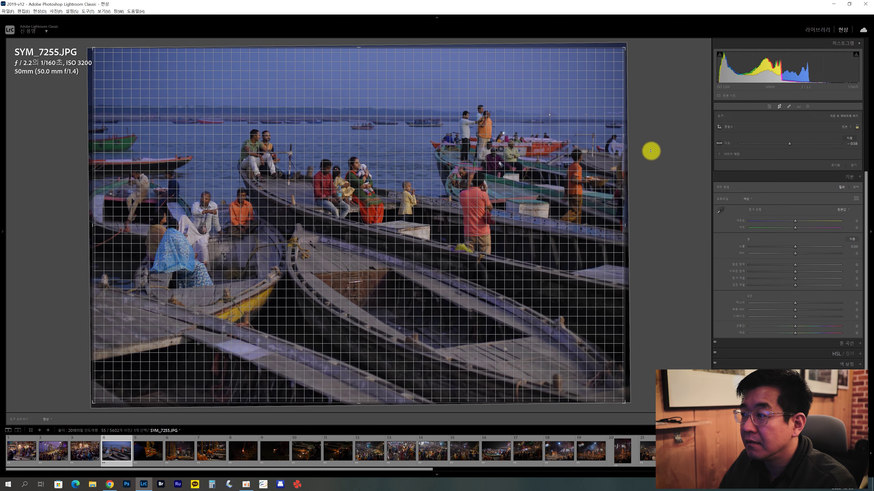
pyautogui.press('r')
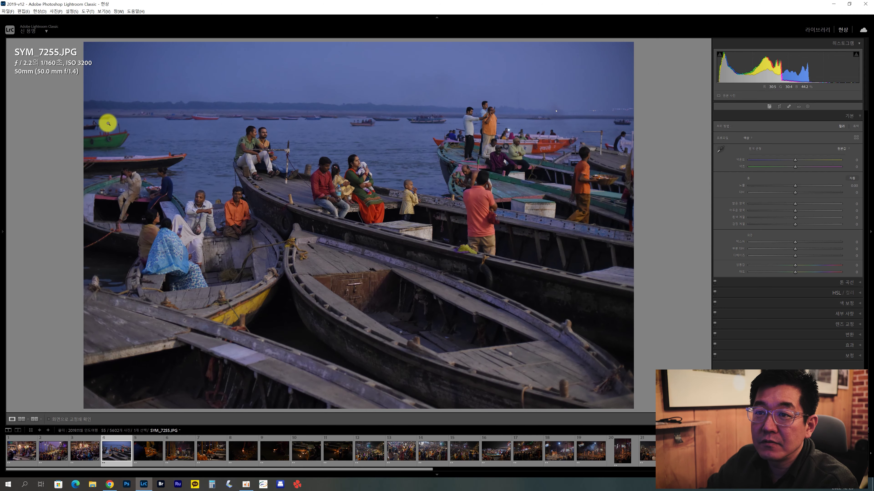
# Step: Zoom in to inspect the people on the boats, briefly revisiting SYM_7247, then zoom back out
pyautogui.press('z')
pyautogui.moveTo(86, 68); pyautogui.dragTo(171, 226)
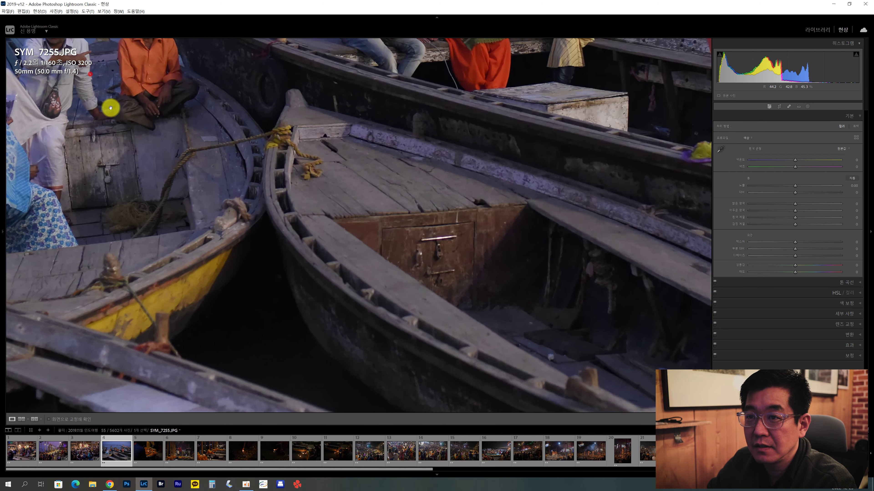
pyautogui.click(170, 228)
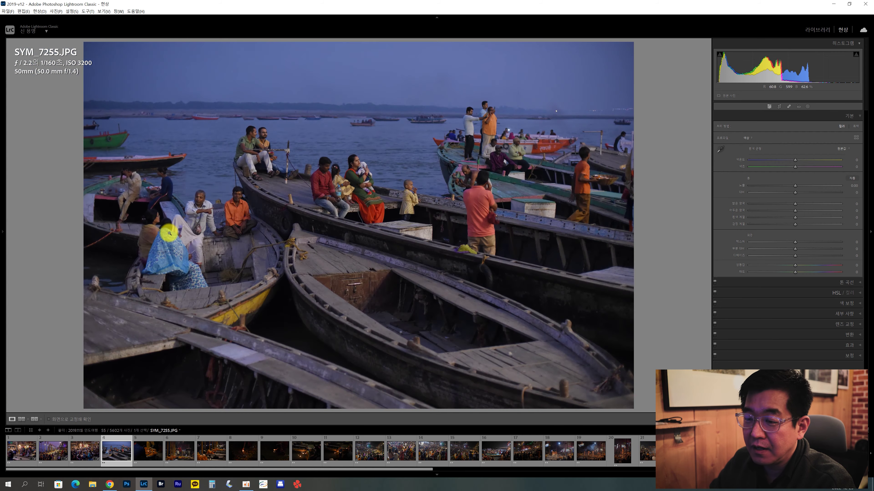
pyautogui.click(86, 455)
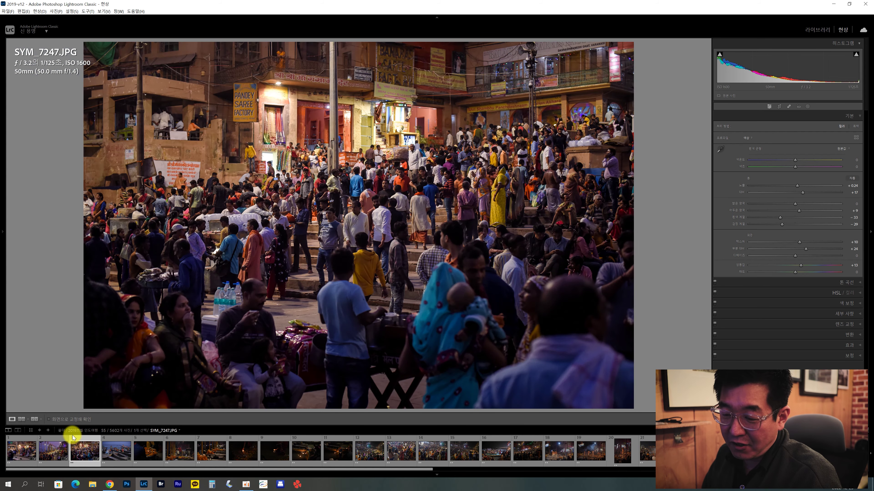
pyautogui.click(111, 455)
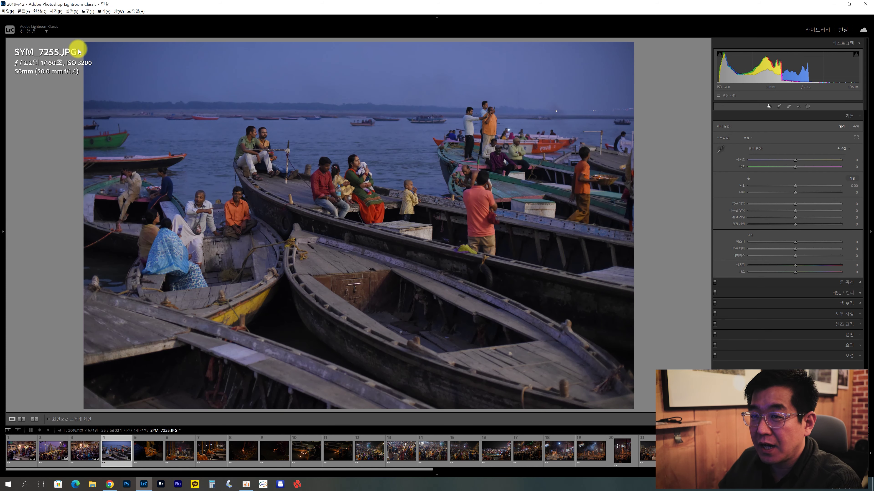
pyautogui.click(367, 187)
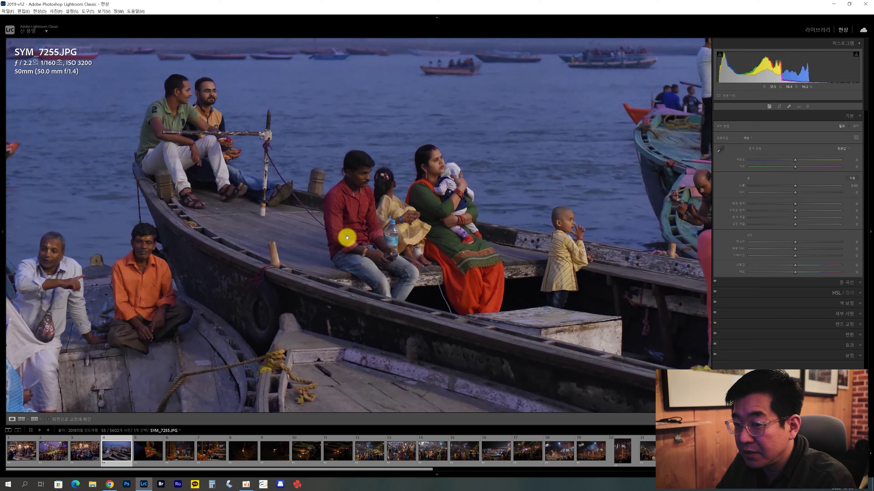
pyautogui.moveTo(347, 237); pyautogui.dragTo(464, 156)
pyautogui.click(348, 137)
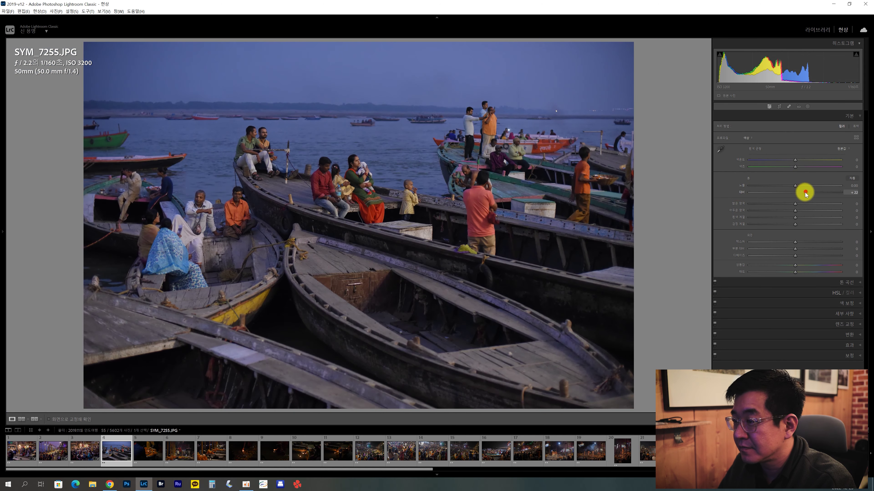
# Step: Set SYM_7255's Contrast to +12 and Temp to -12
pyautogui.moveTo(805, 193); pyautogui.dragTo(800, 194)
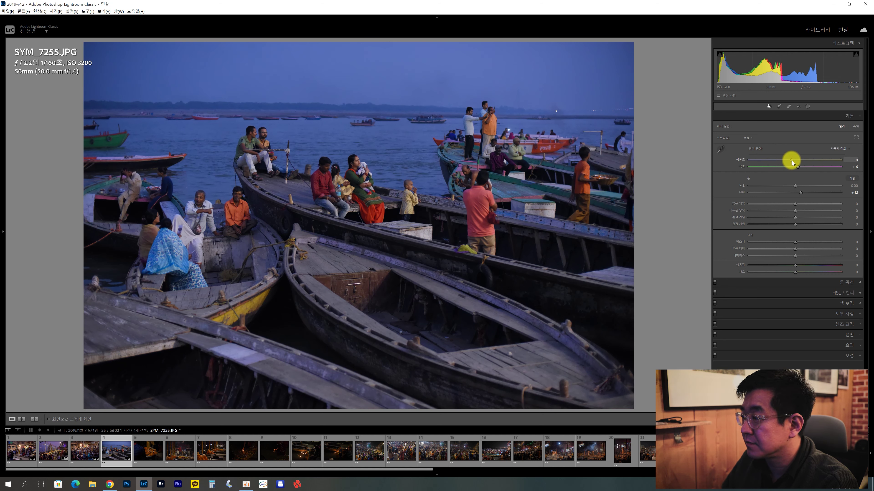
pyautogui.moveTo(791, 161); pyautogui.dragTo(790, 162)
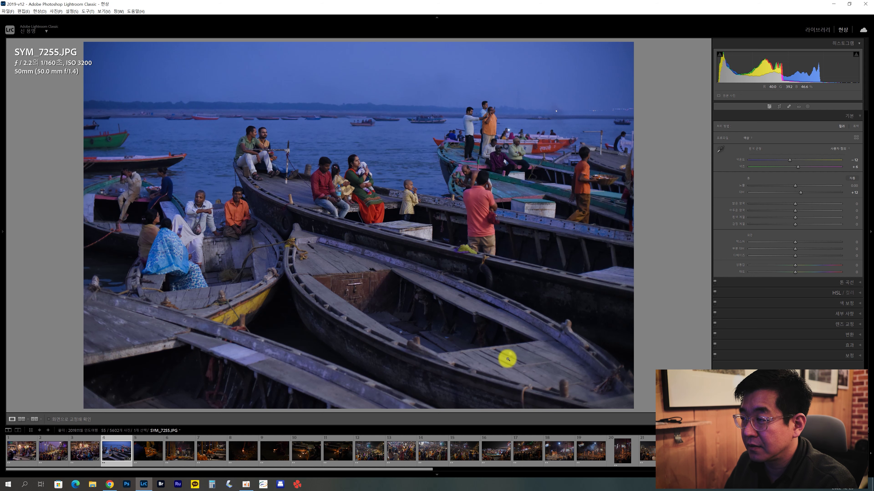
pyautogui.press('r')
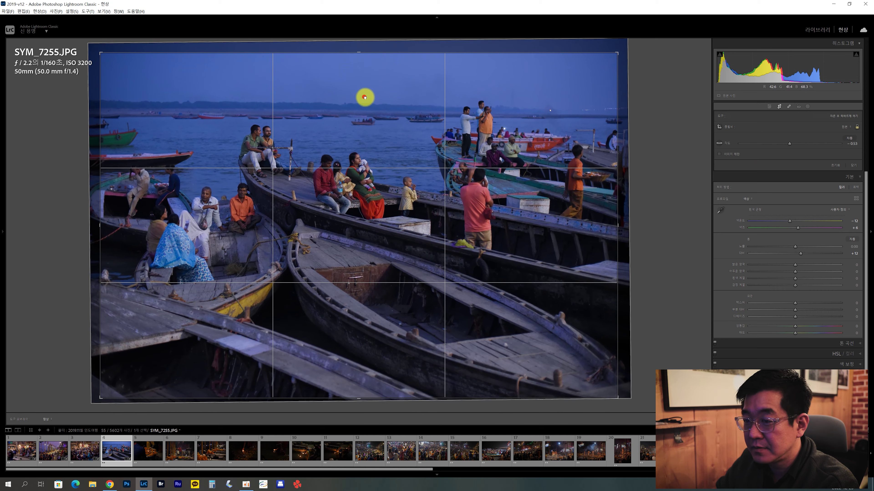
# Step: Finish repositioning the crop, then place a tilted radial mask over the central boat
pyautogui.moveTo(361, 92); pyautogui.dragTo(368, 98)
pyautogui.press('Return')
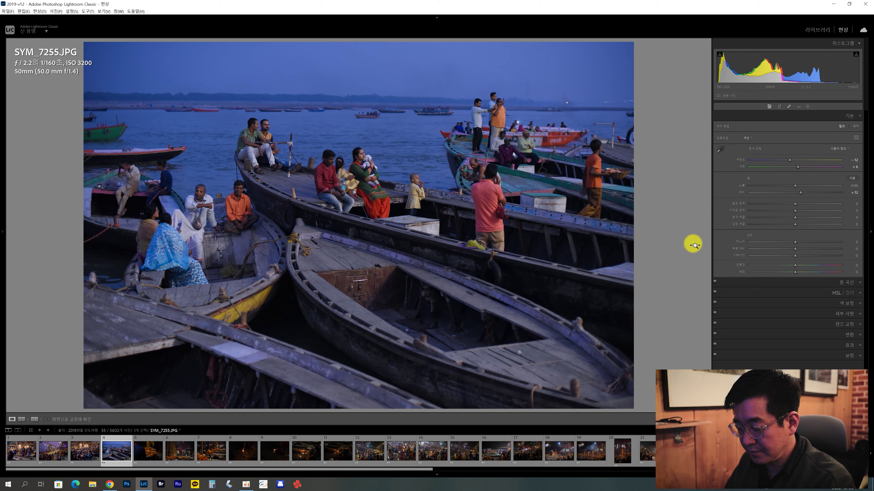
pyautogui.hotkey('shift', 'm')
pyautogui.moveTo(385, 323); pyautogui.dragTo(538, 366)
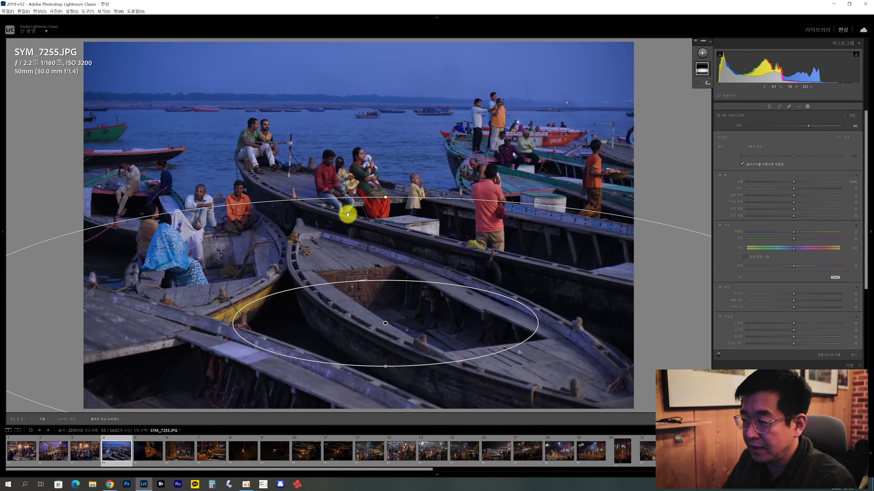
pyautogui.moveTo(387, 192); pyautogui.dragTo(380, 196)
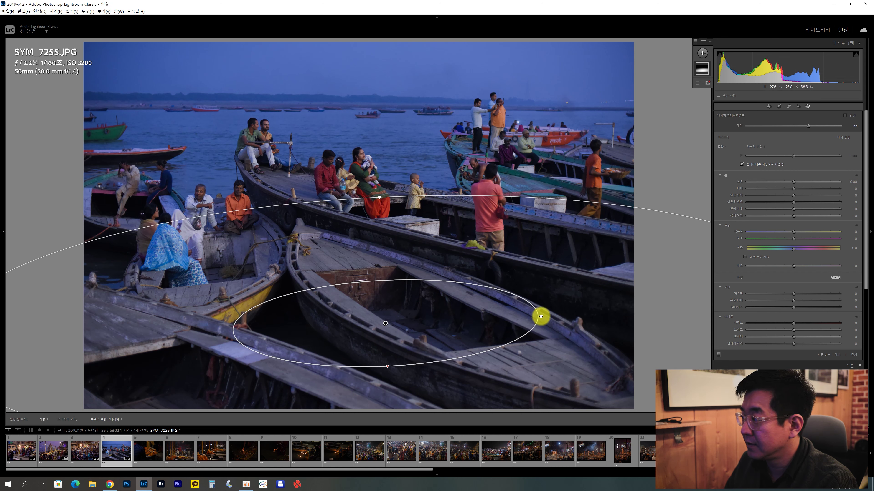
# Step: Give the boat mask more feather, exposure -0.47, contrast 13 and clarity 14
pyautogui.click(827, 128)
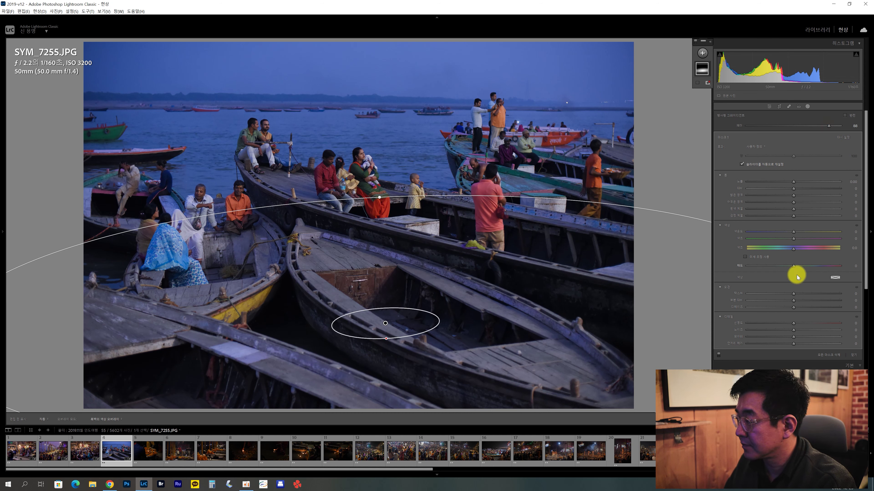
pyautogui.moveTo(793, 183); pyautogui.dragTo(788, 183)
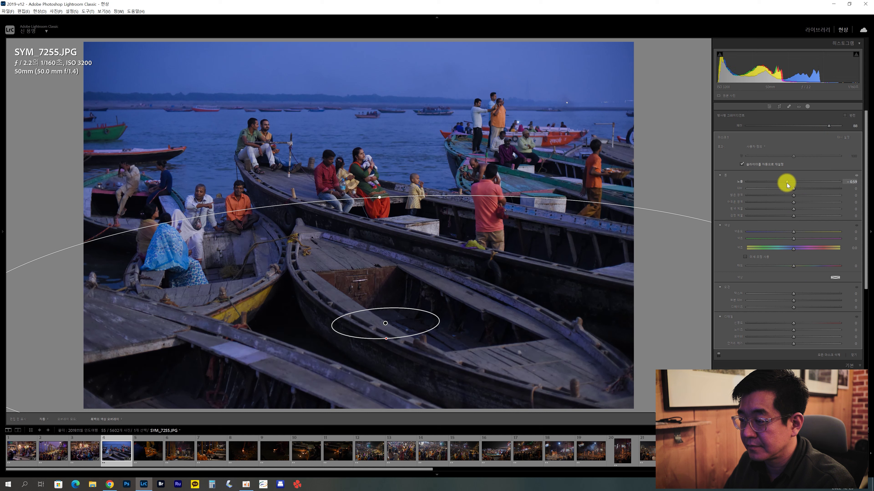
pyautogui.click(799, 188)
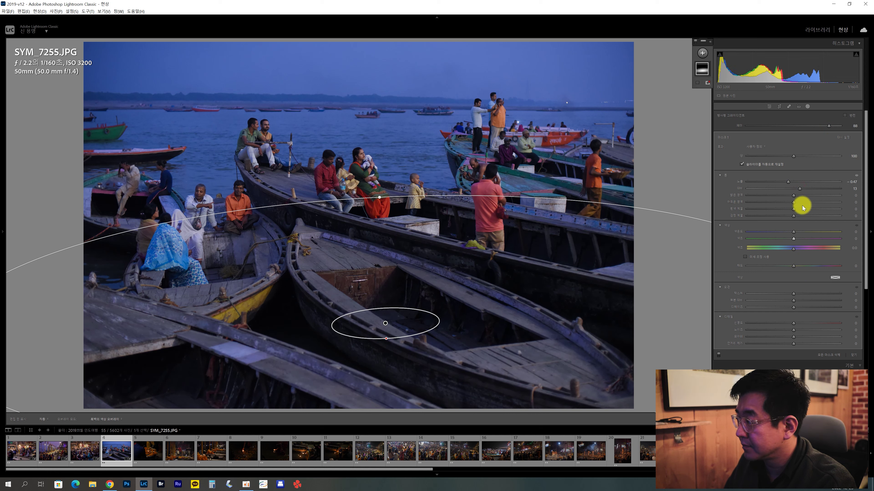
pyautogui.click(803, 301)
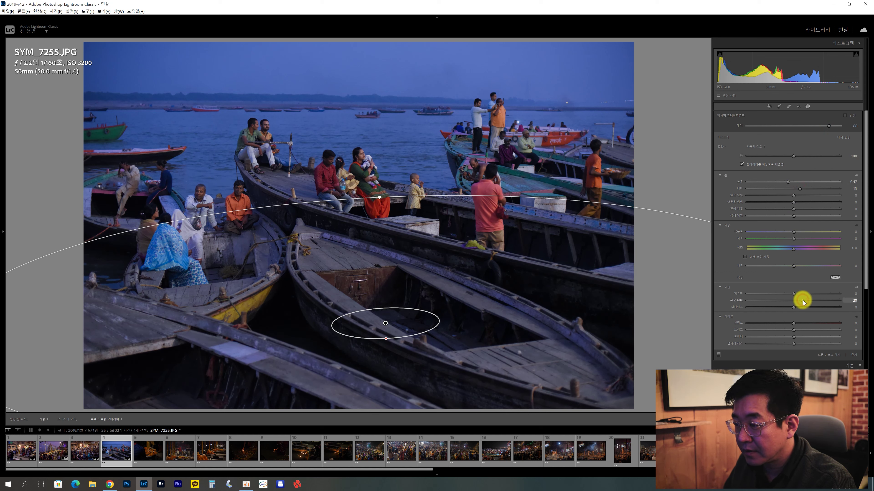
pyautogui.moveTo(801, 305); pyautogui.dragTo(800, 304)
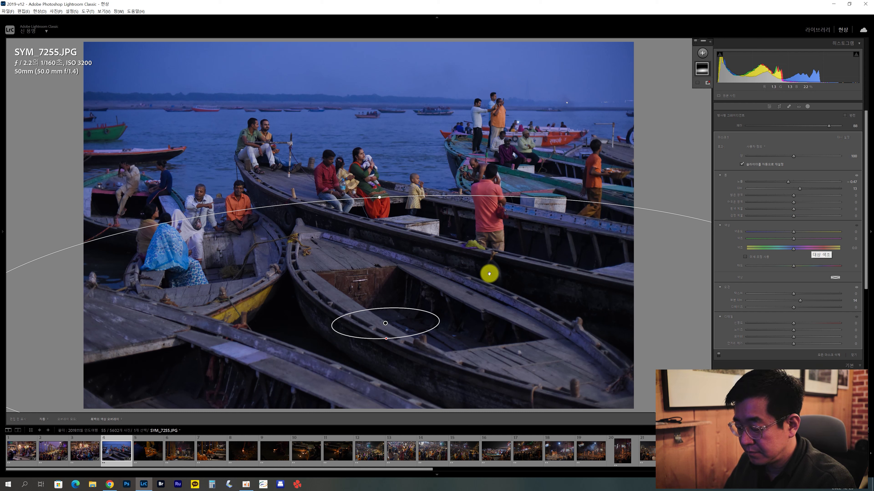
# Step: Darken the bottom of the photo with a graduated mask at exposure -0.18
pyautogui.press('m')
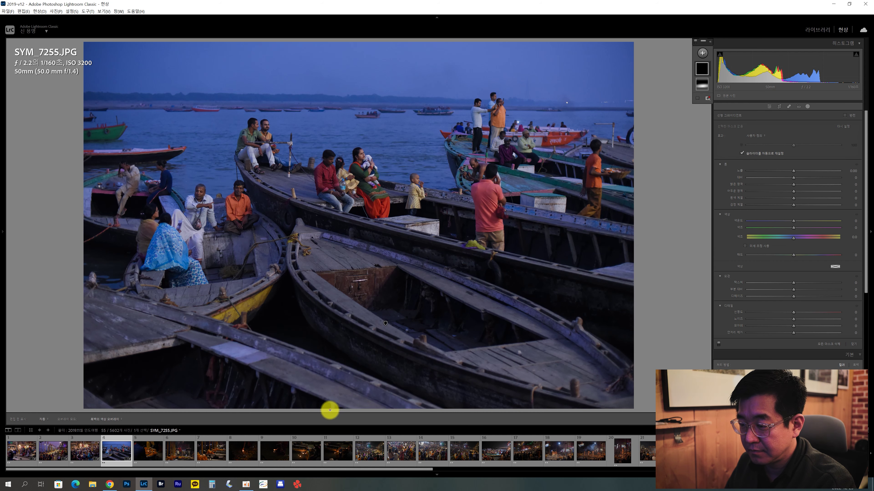
pyautogui.moveTo(329, 410); pyautogui.dragTo(342, 212)
pyautogui.moveTo(793, 172); pyautogui.dragTo(790, 178)
pyautogui.click(855, 345)
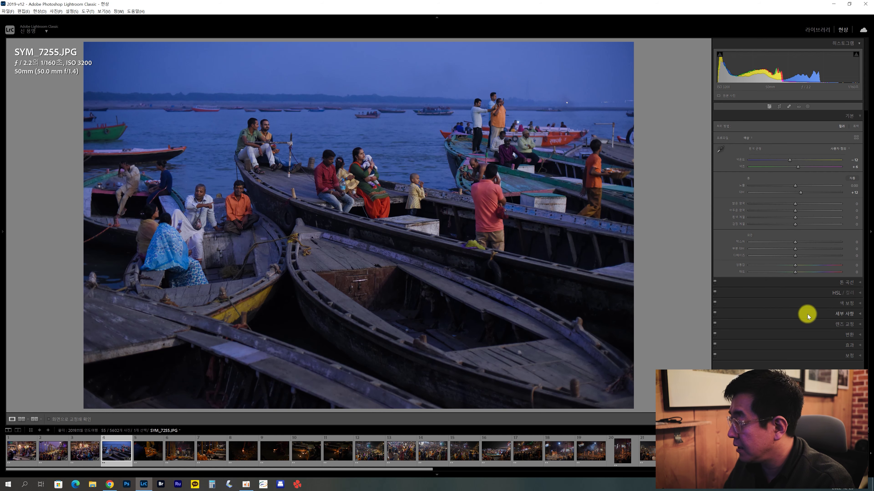
# Step: Zoom in on the family and raise Luminance noise reduction to 17
pyautogui.press('z')
pyautogui.moveTo(717, 253)
pyautogui.mouseDown()
pyautogui.moveTo(315, 306)
pyautogui.moveTo(327, 299)
pyautogui.mouseUp()
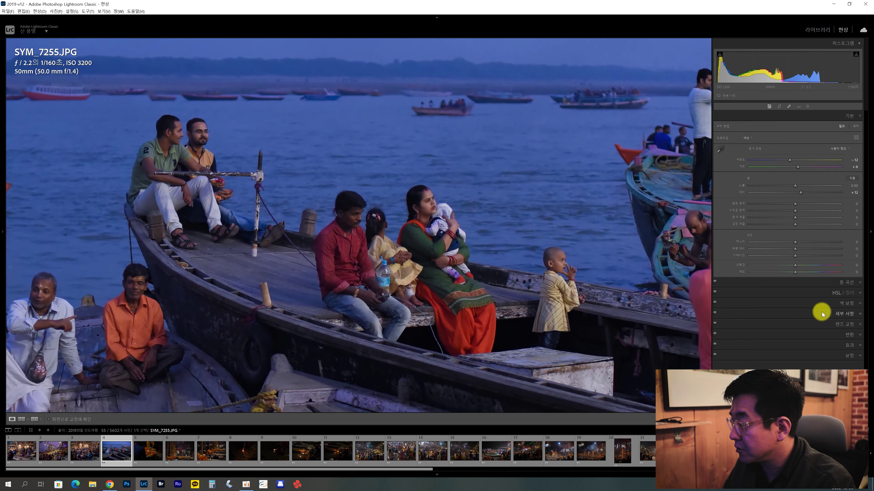
pyautogui.click(840, 314)
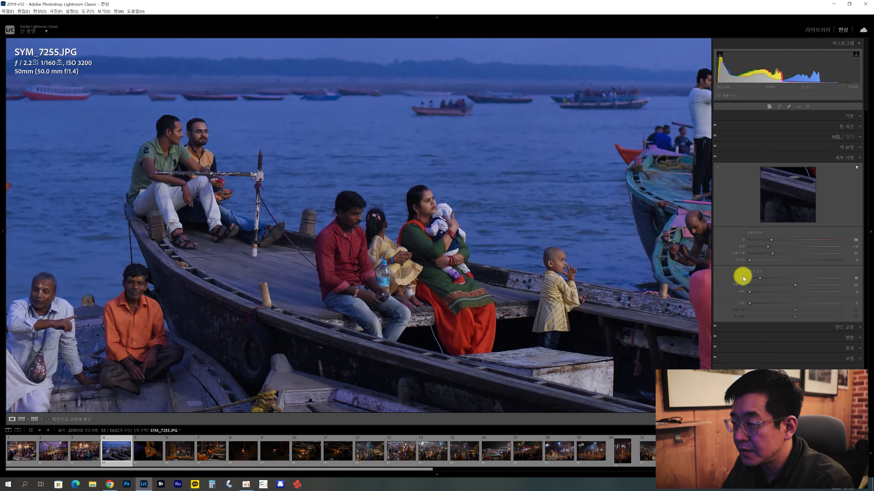
pyautogui.moveTo(737, 275); pyautogui.dragTo(764, 284)
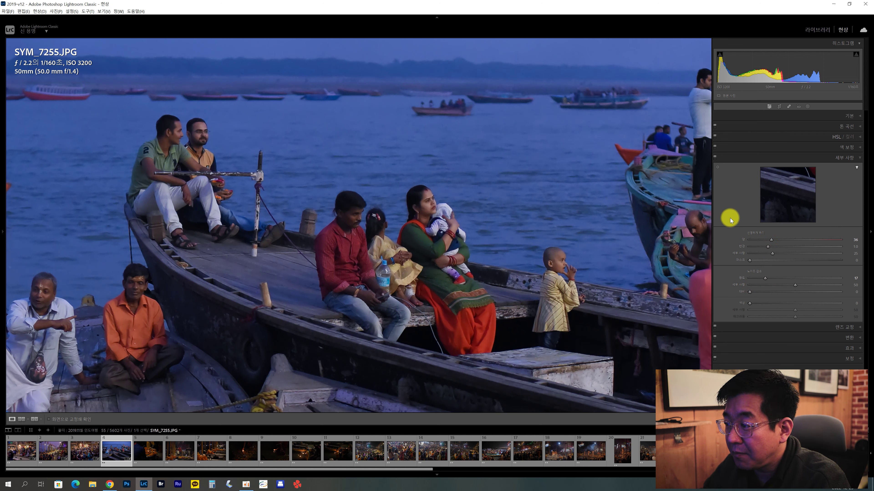
pyautogui.click(846, 117)
pyautogui.press('z')
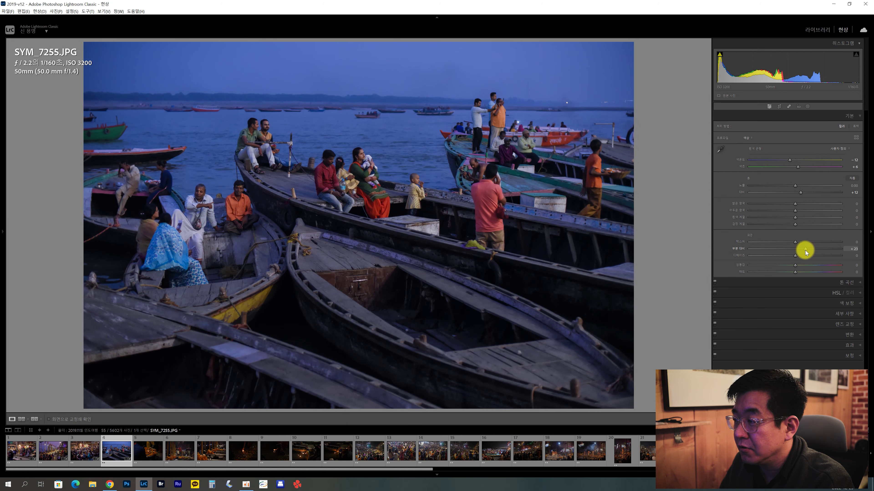
# Step: Set clarity +18 and vibrance +21, and draw a large radial mask across the people
pyautogui.moveTo(805, 250)
pyautogui.mouseDown()
pyautogui.moveTo(800, 267)
pyautogui.moveTo(798, 252)
pyautogui.mouseUp()
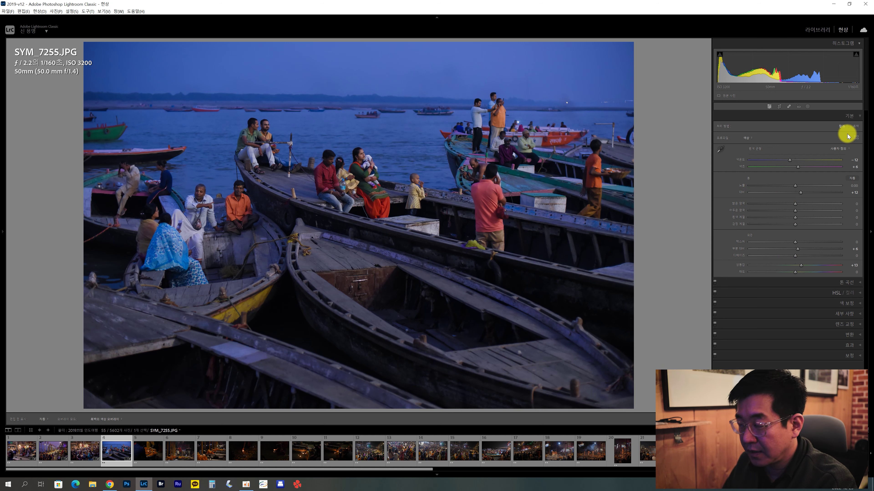
pyautogui.hotkey('shift', 'm')
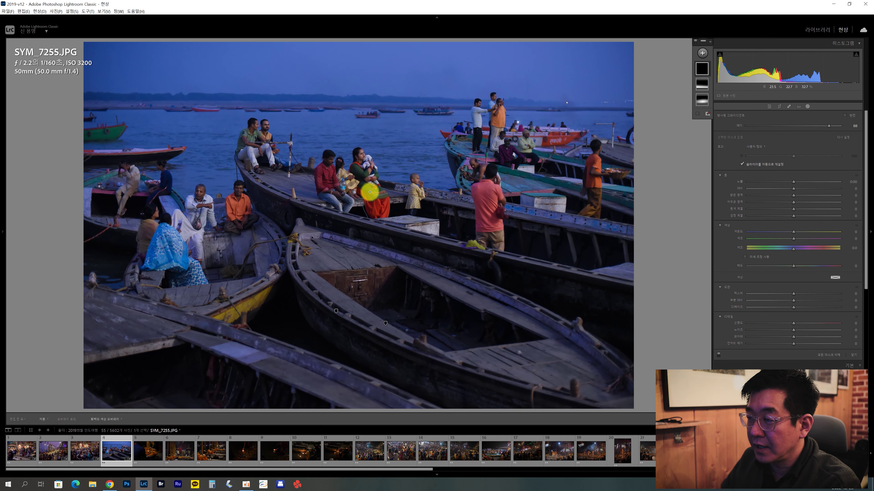
pyautogui.moveTo(366, 187); pyautogui.dragTo(757, 251)
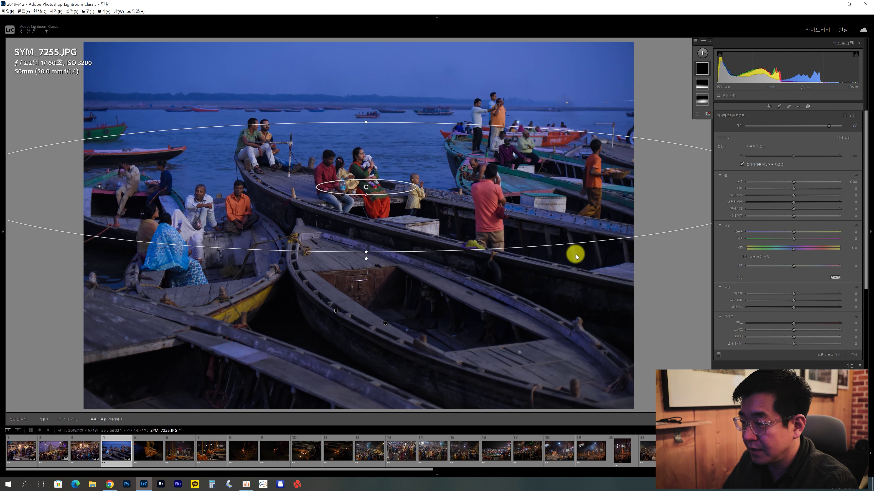
# Step: Tilt the ellipse slightly and set its exposure to 0.42
pyautogui.moveTo(367, 251); pyautogui.dragTo(370, 271)
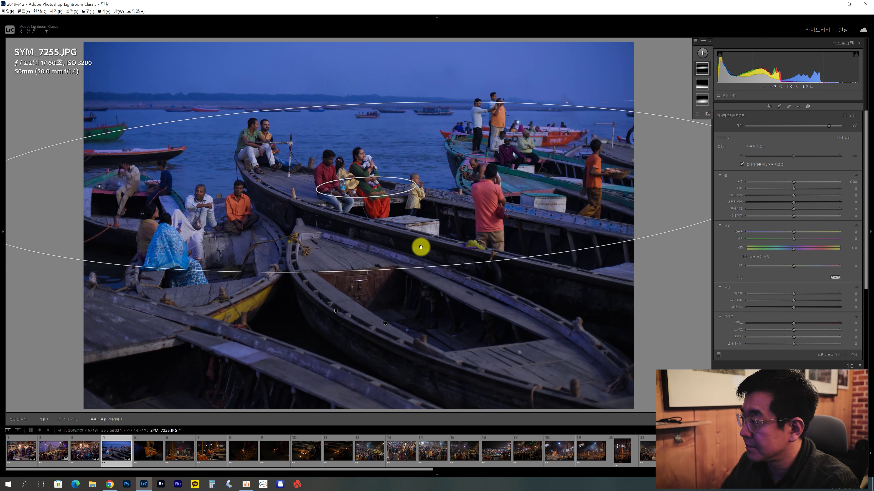
pyautogui.click(793, 182)
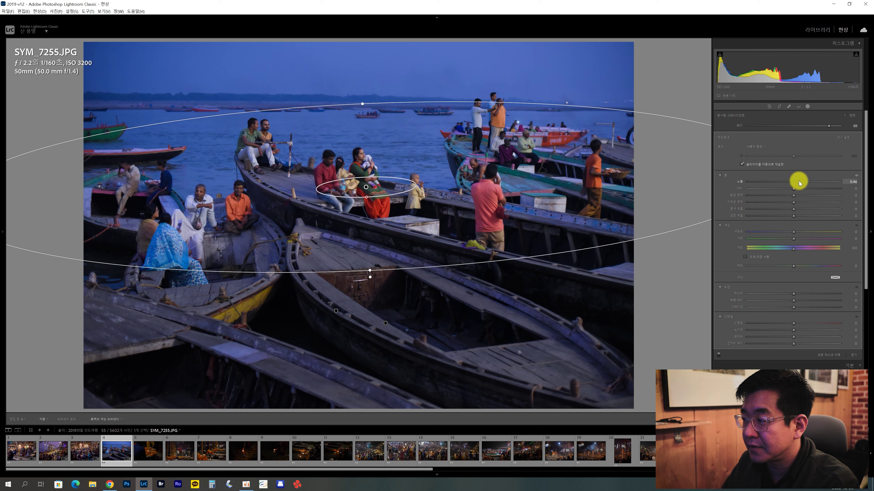
pyautogui.moveTo(799, 183); pyautogui.dragTo(796, 191)
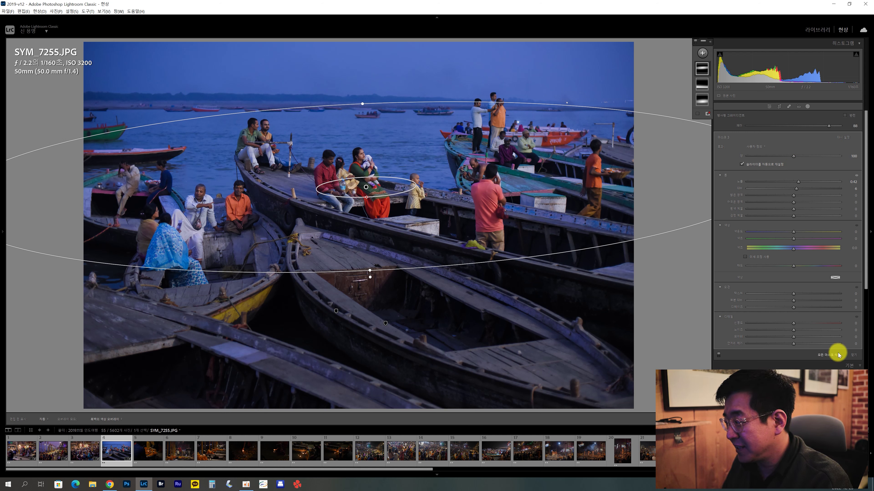
# Step: Tint the shadows magenta (hue 308, saturation 6), then briefly compare with SYM_7244
pyautogui.click(853, 355)
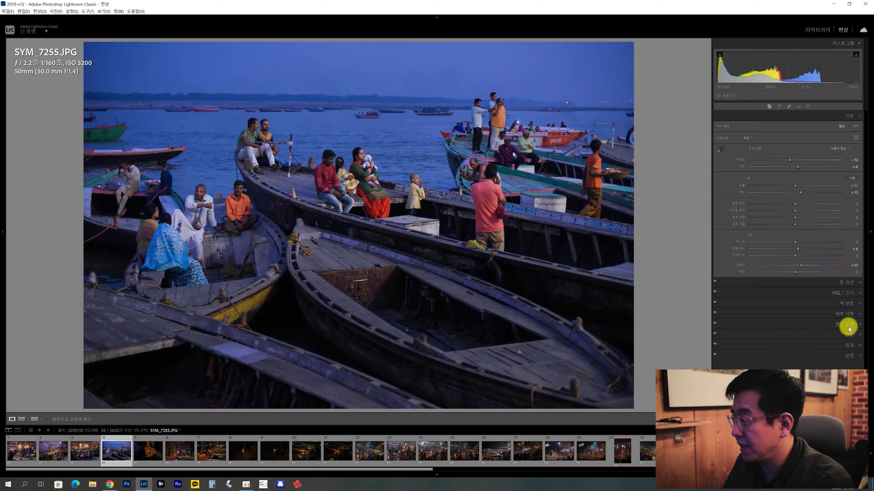
pyautogui.click(846, 303)
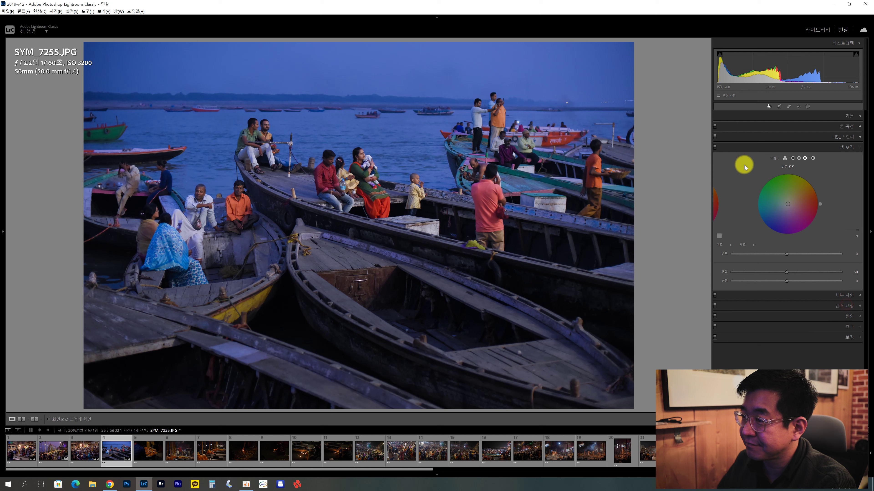
pyautogui.click(793, 158)
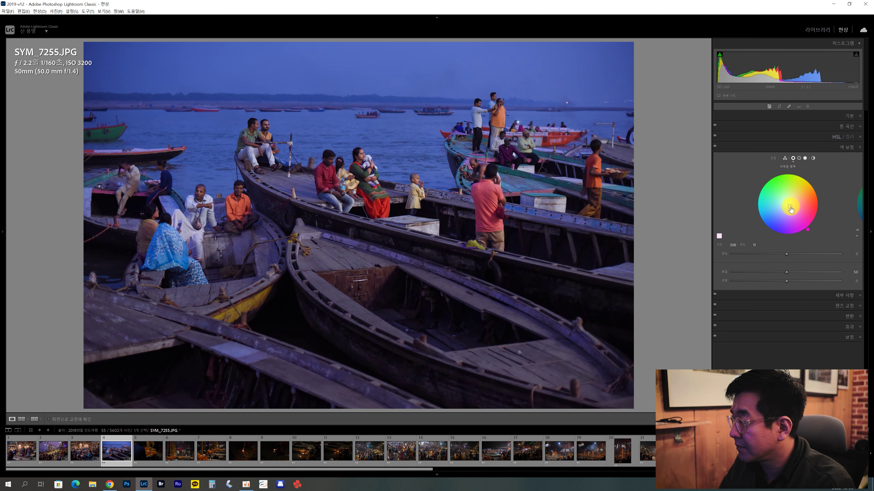
pyautogui.click(759, 242)
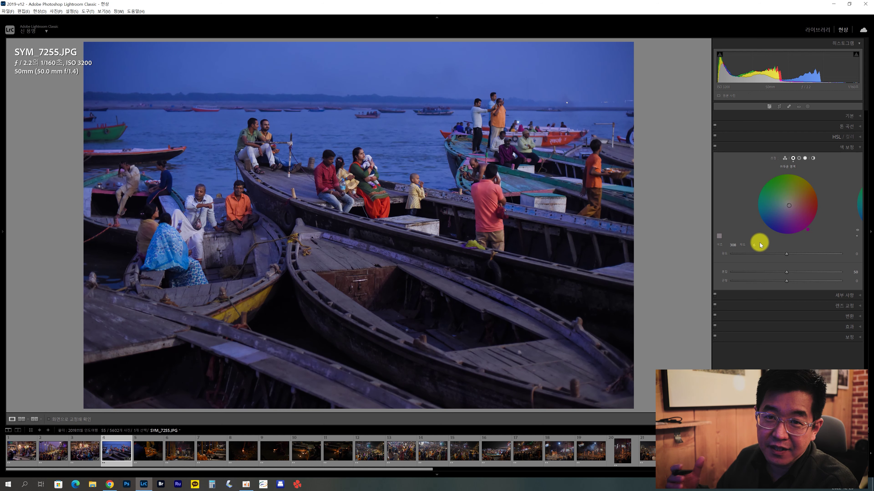
pyautogui.click(52, 452)
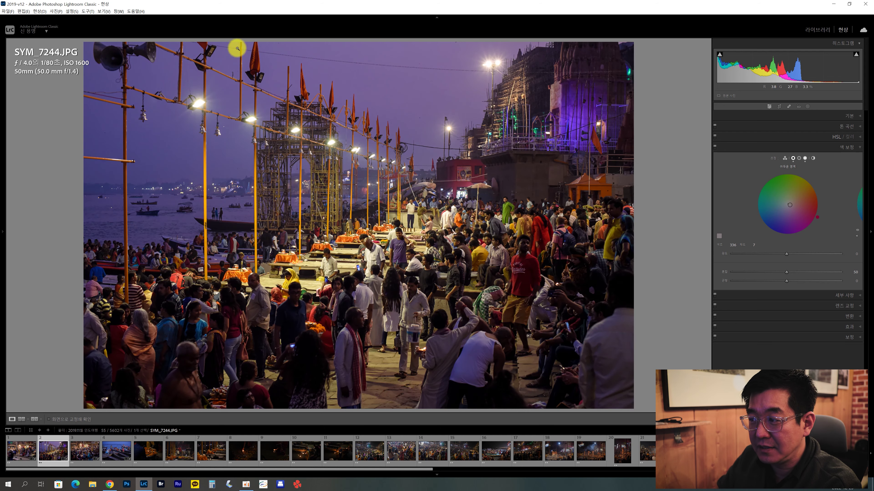
pyautogui.click(102, 458)
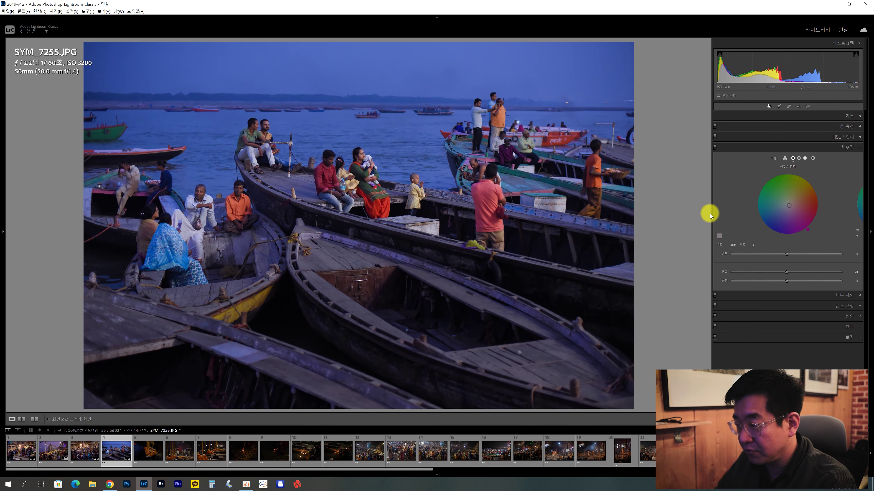
# Step: Add a graduated sky mask tinted toward magenta and warmed to 9
pyautogui.press('m')
pyautogui.moveTo(347, 53); pyautogui.dragTo(360, 186)
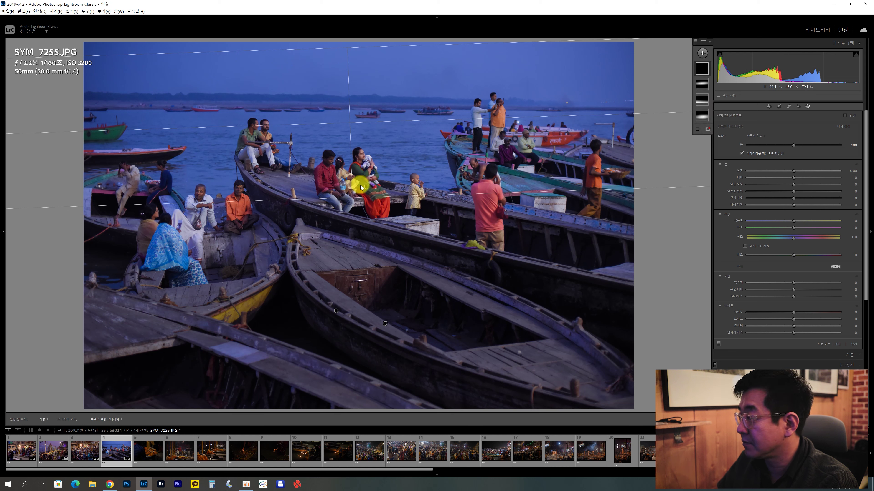
pyautogui.moveTo(793, 227)
pyautogui.mouseDown()
pyautogui.moveTo(810, 234)
pyautogui.moveTo(793, 222)
pyautogui.mouseUp()
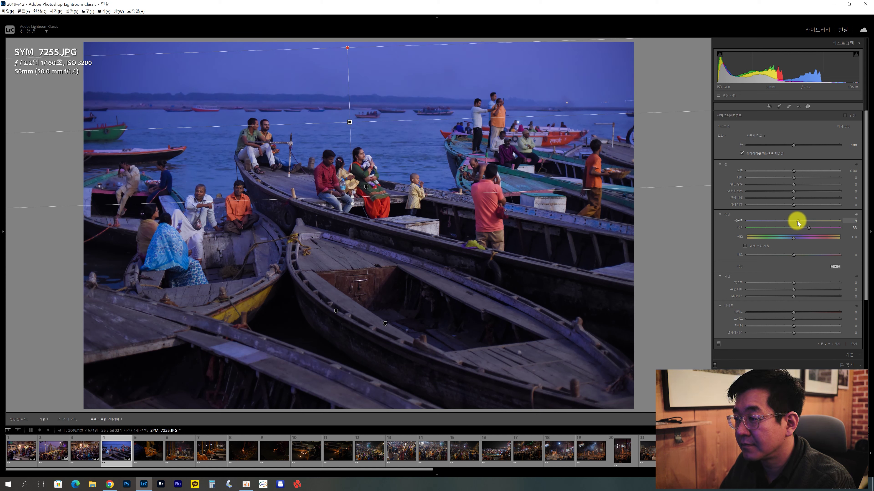
pyautogui.moveTo(798, 223); pyautogui.dragTo(798, 223)
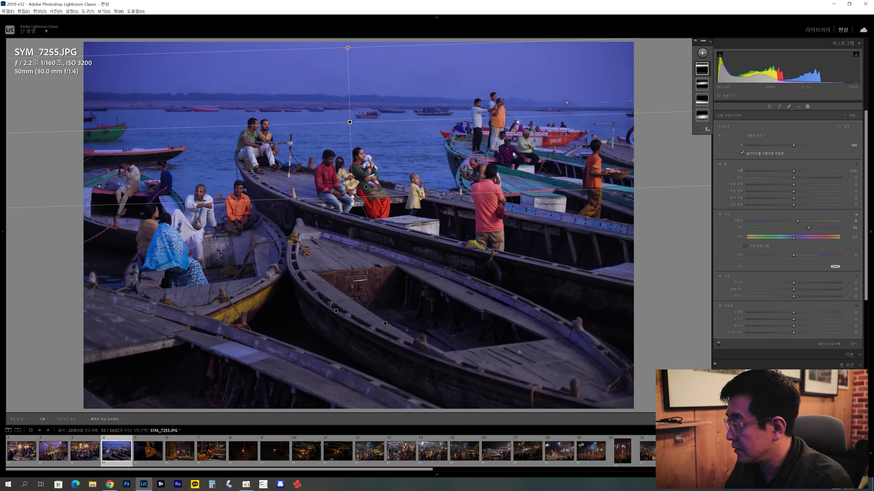
pyautogui.click(849, 341)
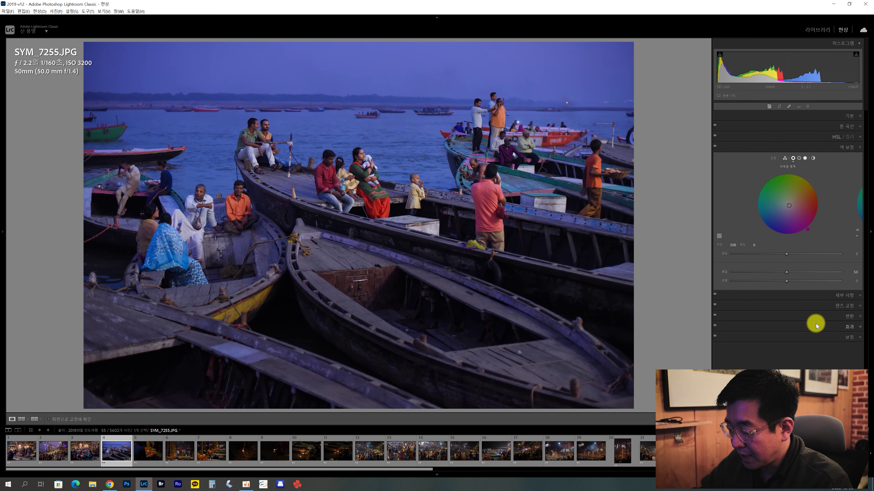
# Step: Compare before and after, then inspect the family and boats up close
pyautogui.press('\\')
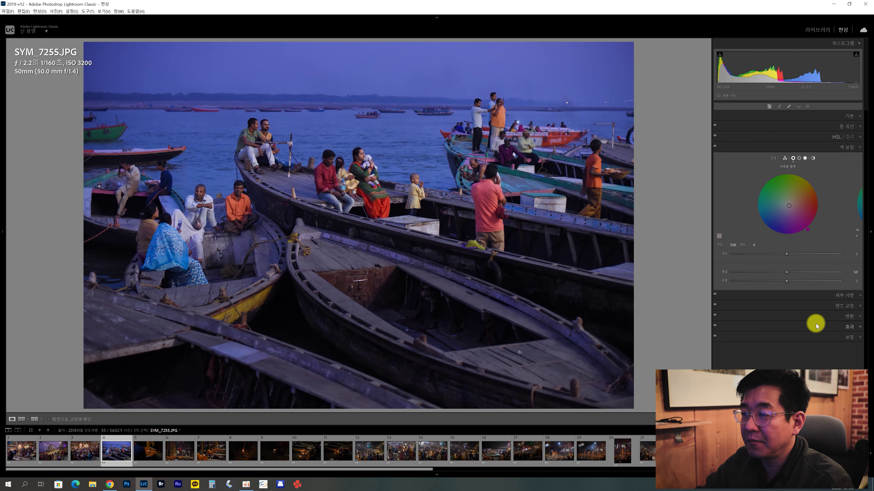
pyautogui.press('\\')
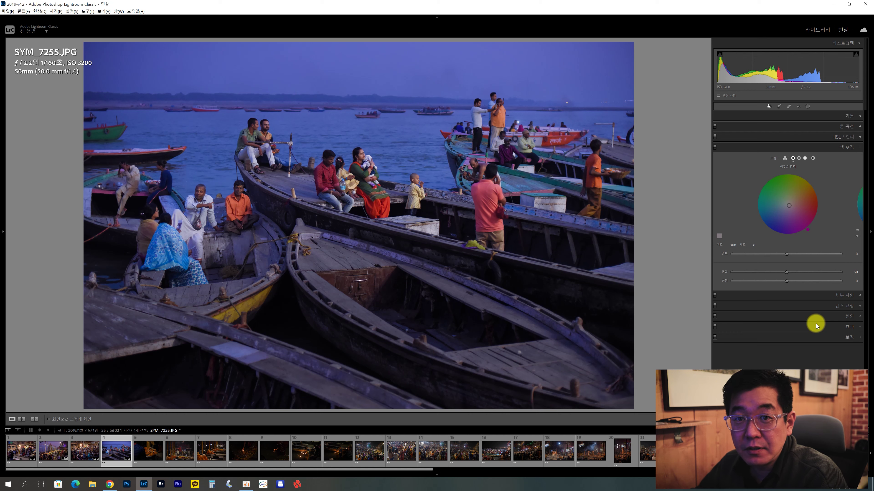
pyautogui.click(346, 208)
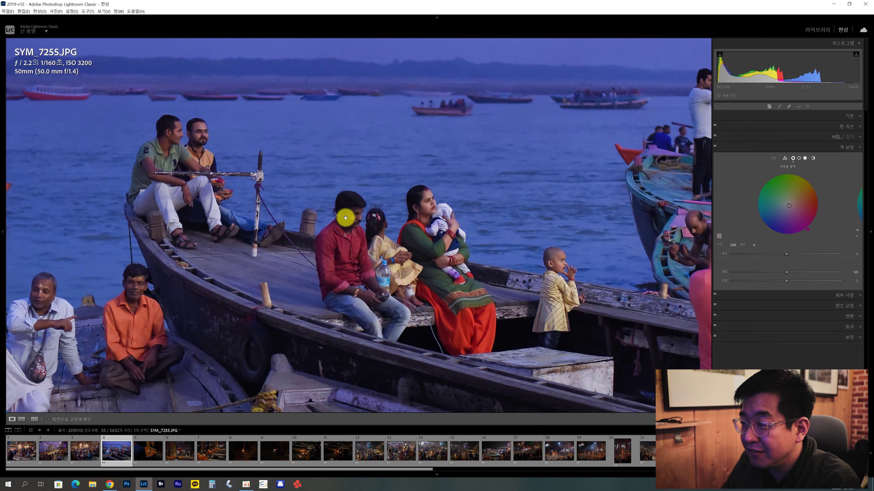
pyautogui.moveTo(333, 272)
pyautogui.mouseDown()
pyautogui.moveTo(502, 209)
pyautogui.moveTo(297, 248)
pyautogui.mouseUp()
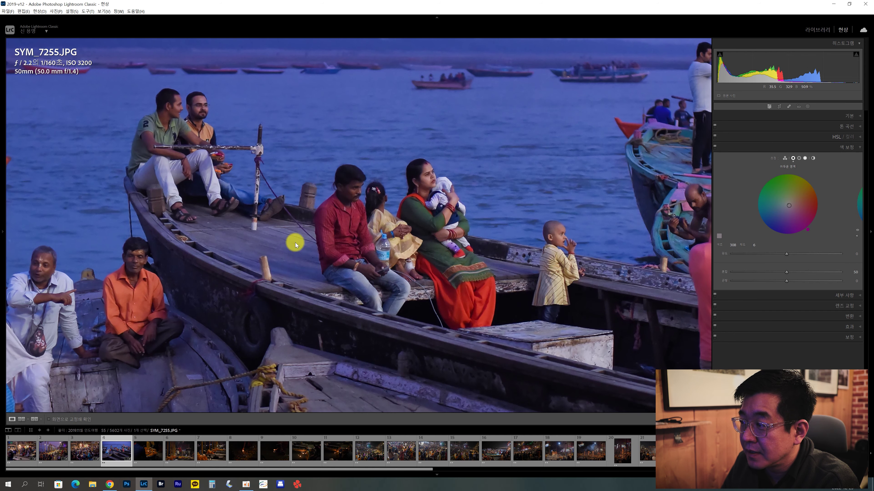
pyautogui.moveTo(535, 242)
pyautogui.mouseDown()
pyautogui.moveTo(413, 247)
pyautogui.moveTo(382, 234)
pyautogui.mouseUp()
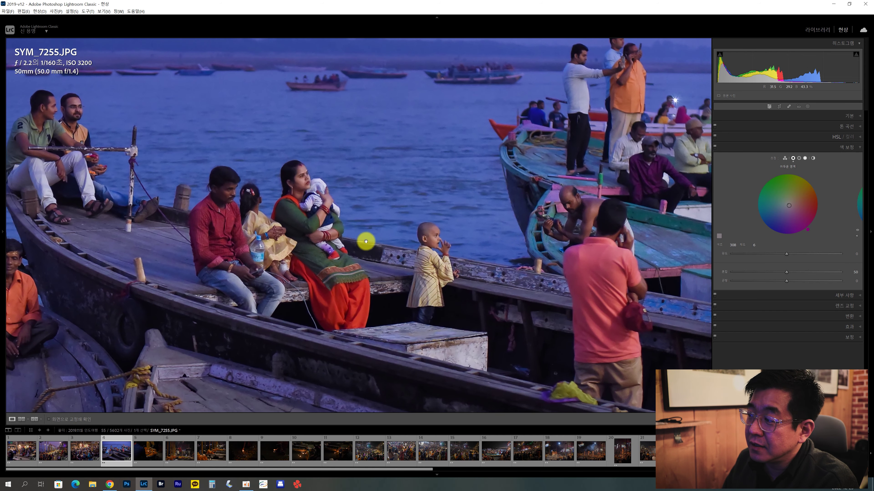
pyautogui.click(398, 271)
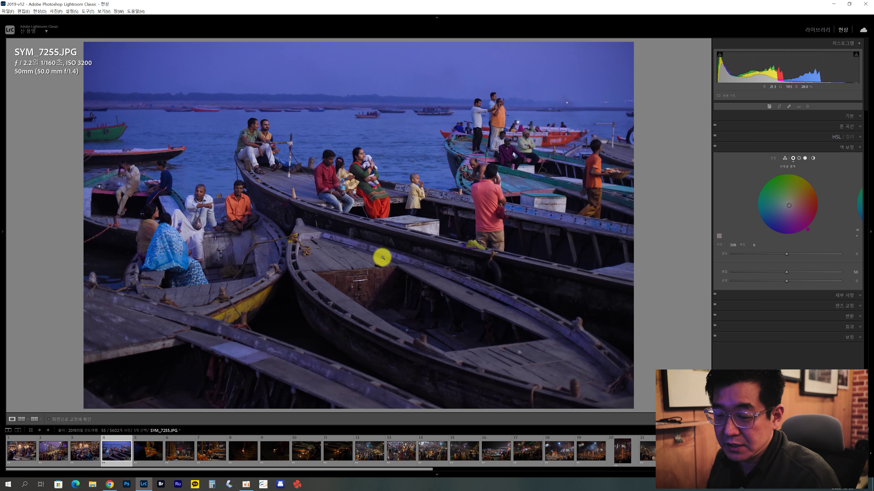
# Step: Open SYM_7266.JPG and crop it to a 1 x 1 square around the offering plate
pyautogui.click(157, 454)
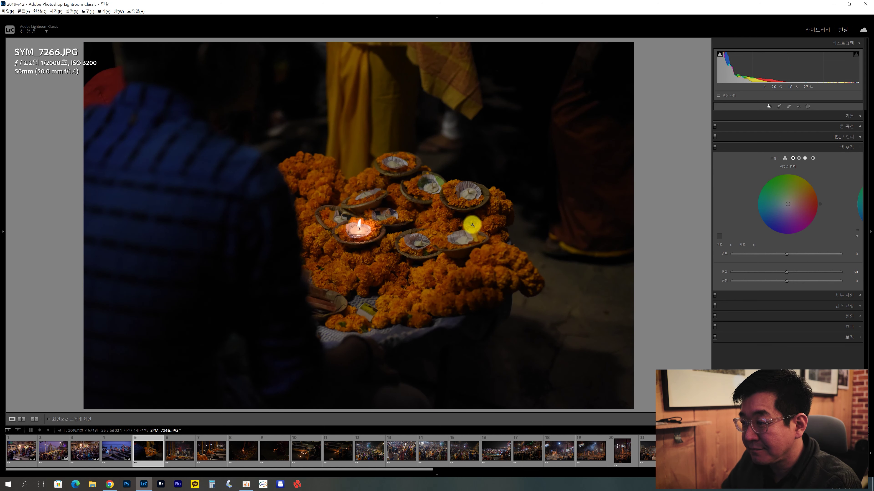
pyautogui.press('r')
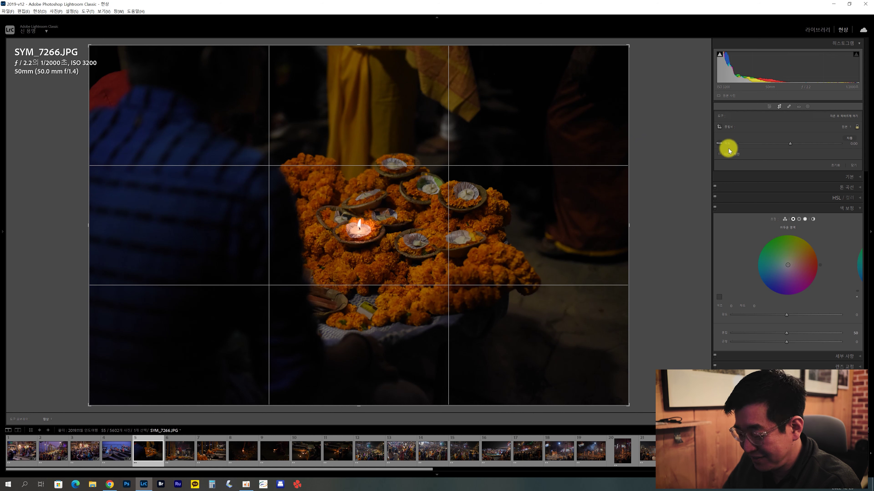
pyautogui.click(842, 129)
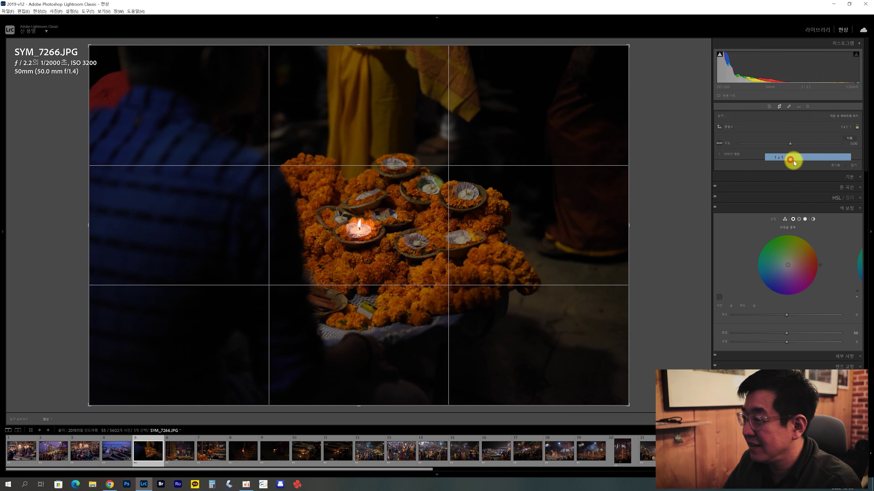
pyautogui.click(790, 158)
pyautogui.moveTo(361, 404); pyautogui.dragTo(355, 334)
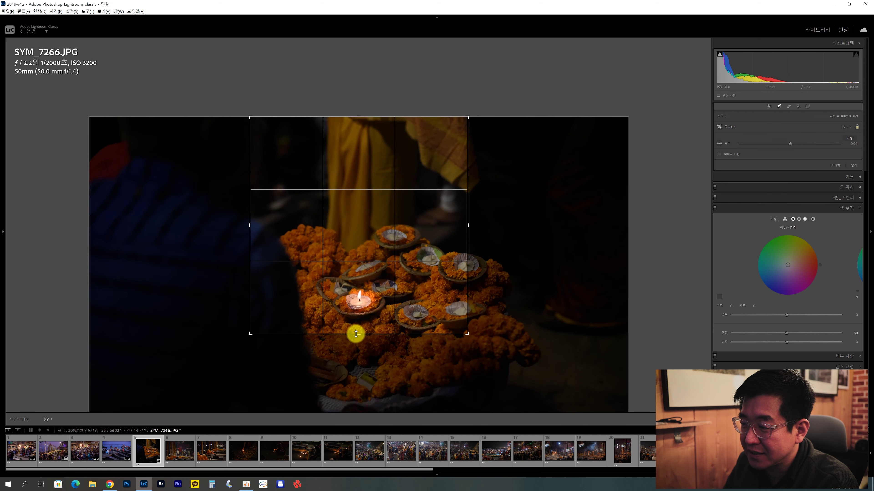
pyautogui.moveTo(388, 301)
pyautogui.mouseDown()
pyautogui.moveTo(383, 240)
pyautogui.moveTo(401, 234)
pyautogui.mouseUp()
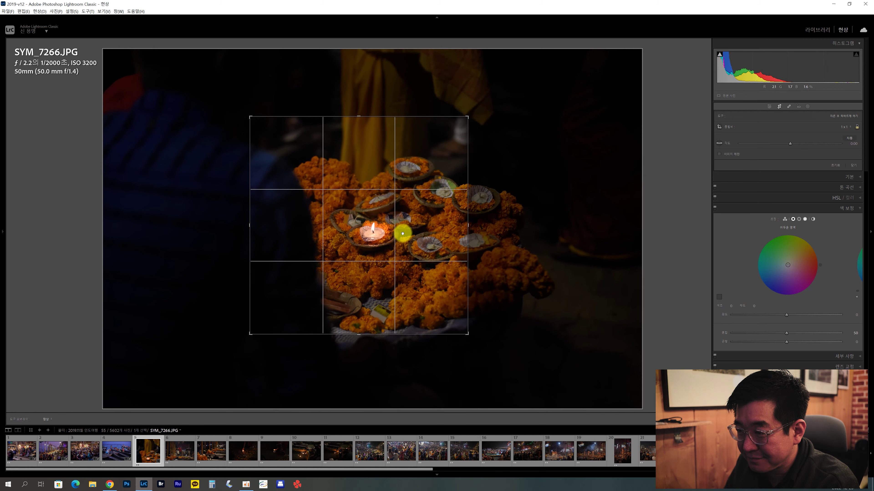
pyautogui.press('Return')
# Step: Shift the square crop so the candle sits further left
pyautogui.press('r')
pyautogui.moveTo(394, 302); pyautogui.dragTo(385, 298)
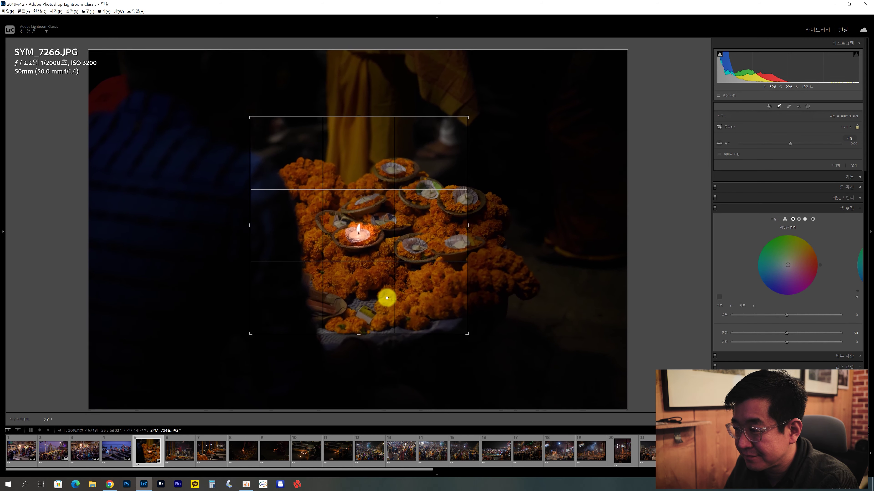
pyautogui.press('Return')
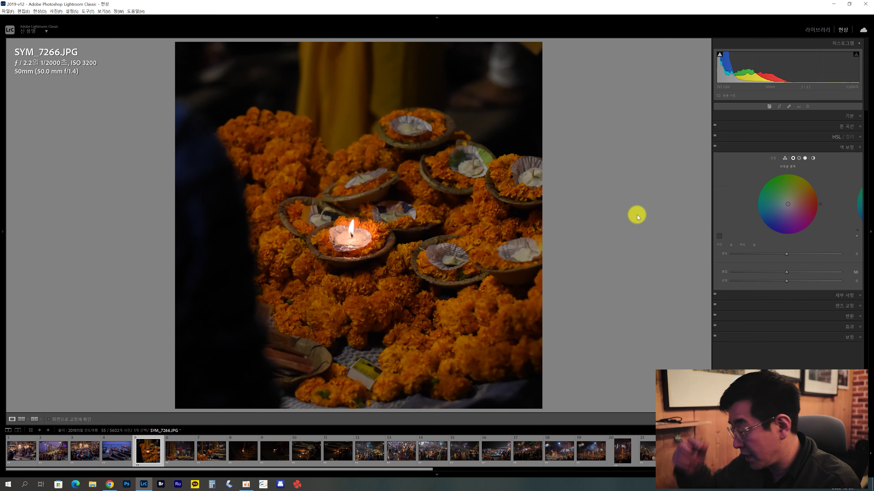
# Step: Raise Highlights and Shadows to +12 in the Basic panel
pyautogui.click(840, 116)
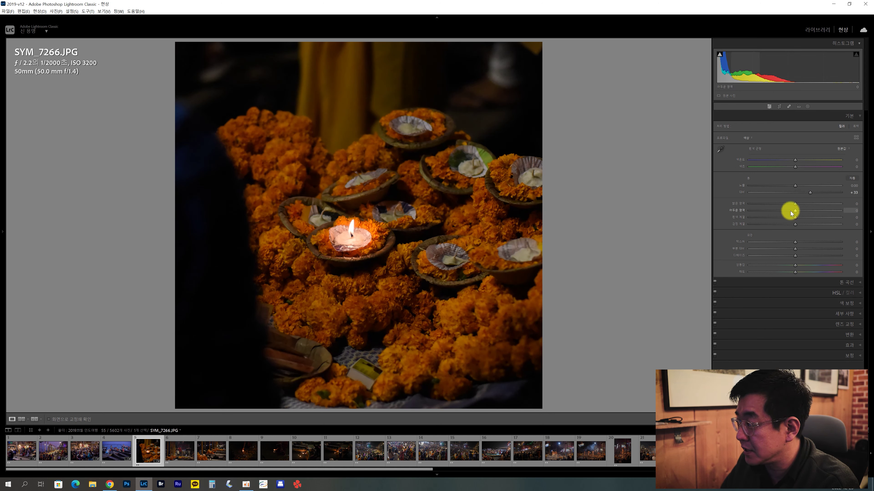
pyautogui.click(800, 210)
pyautogui.click(800, 204)
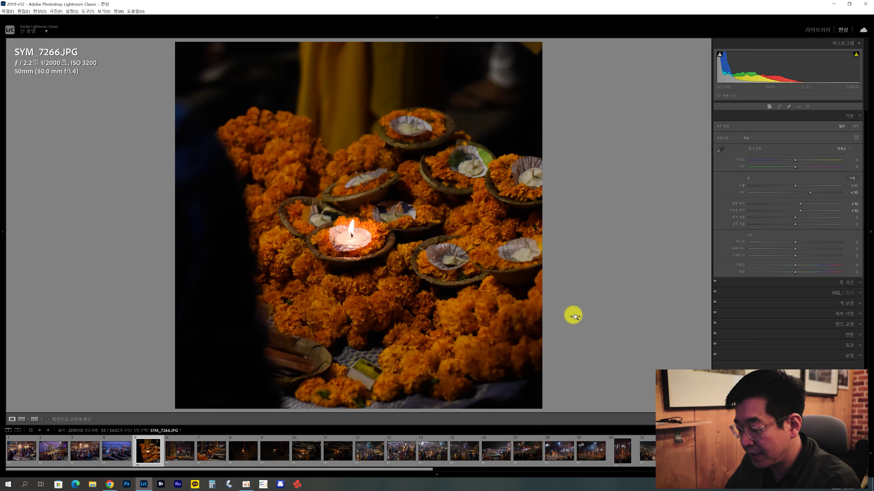
pyautogui.hotkey('shift', 'm')
# Step: Add an inverted oval mask on the candles with exposure -1.09, contrast -11, dehaze 43
pyautogui.moveTo(311, 253)
pyautogui.mouseDown()
pyautogui.moveTo(416, 362)
pyautogui.moveTo(508, 419)
pyautogui.moveTo(631, 412)
pyautogui.mouseUp()
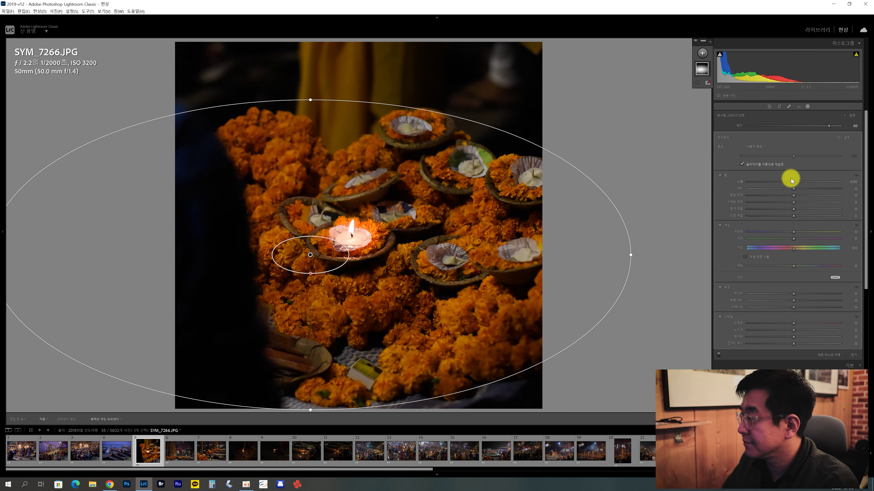
pyautogui.moveTo(788, 184); pyautogui.dragTo(780, 185)
pyautogui.press("'")
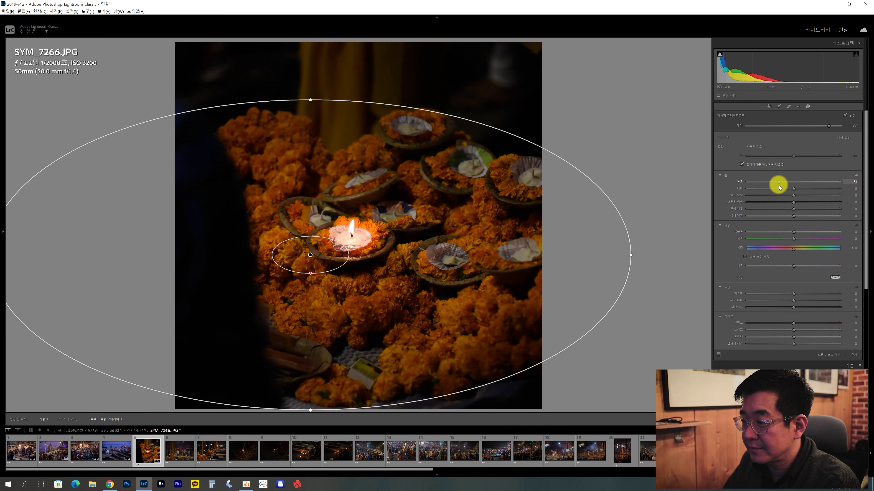
pyautogui.click(788, 188)
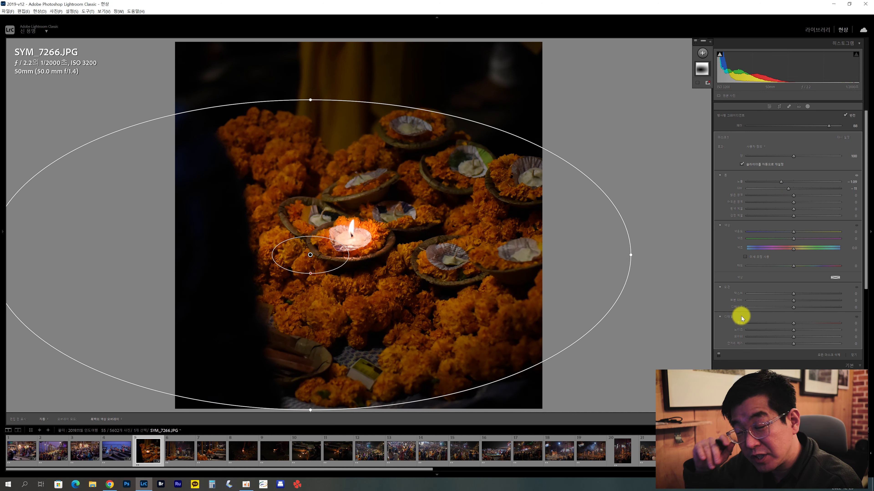
pyautogui.click(805, 308)
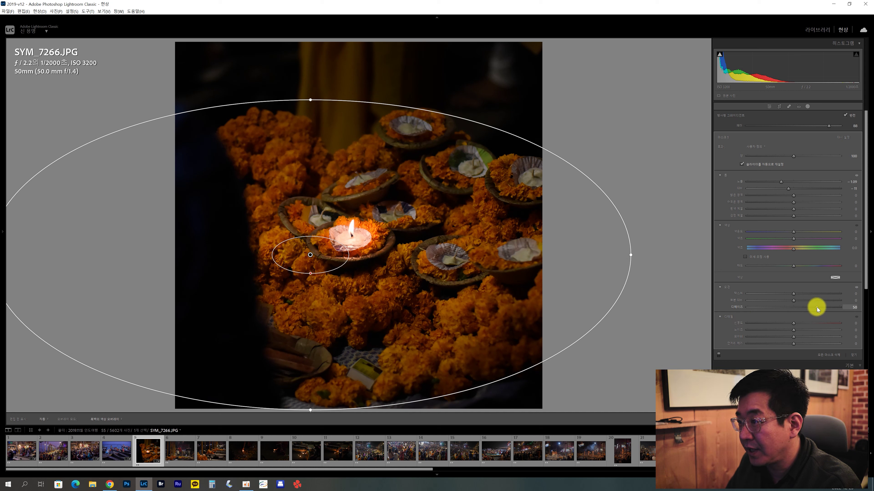
pyautogui.moveTo(817, 308); pyautogui.dragTo(813, 308)
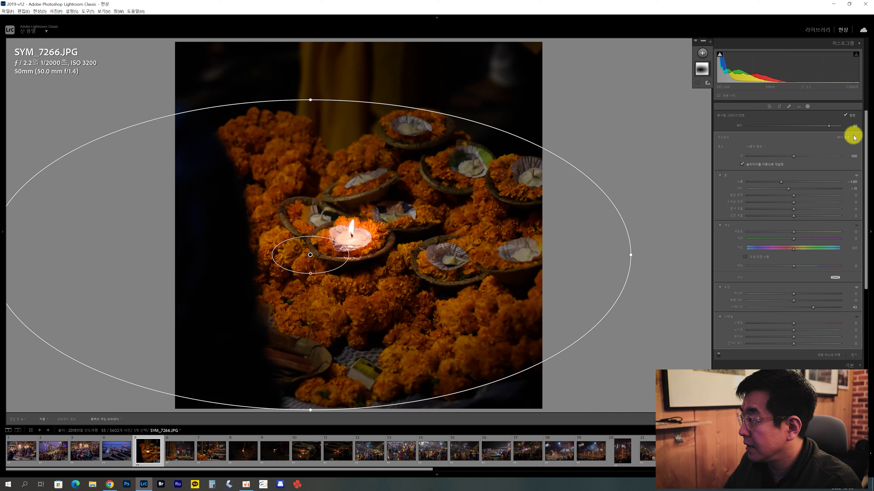
pyautogui.click(853, 356)
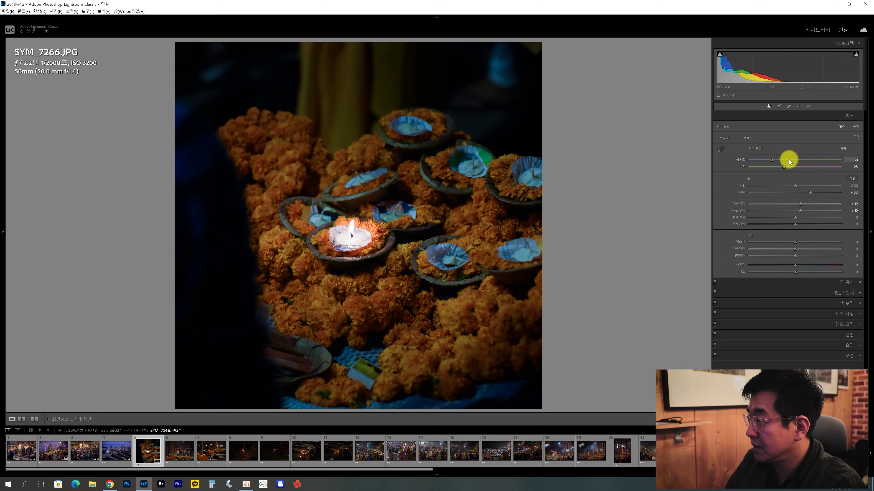
# Step: Set temperature to -20, adjust the tint, and set clarity to +13
pyautogui.moveTo(783, 161); pyautogui.dragTo(785, 162)
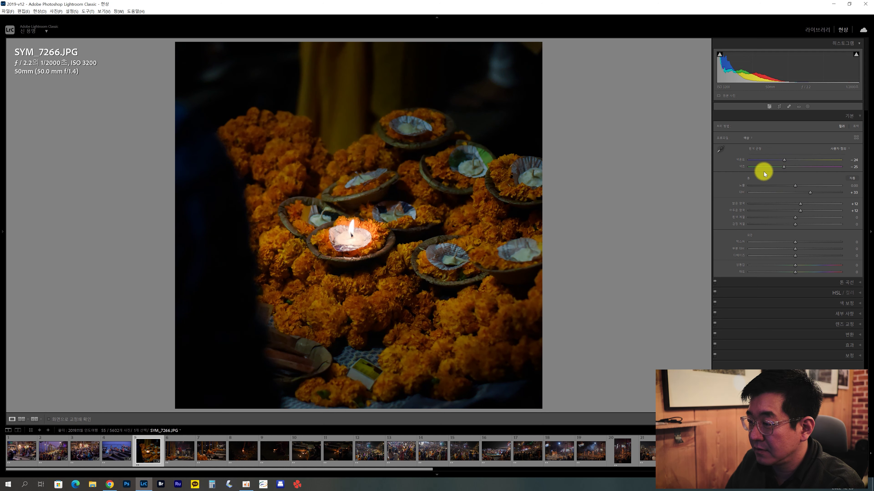
pyautogui.click(789, 168)
pyautogui.moveTo(789, 162); pyautogui.dragTo(793, 166)
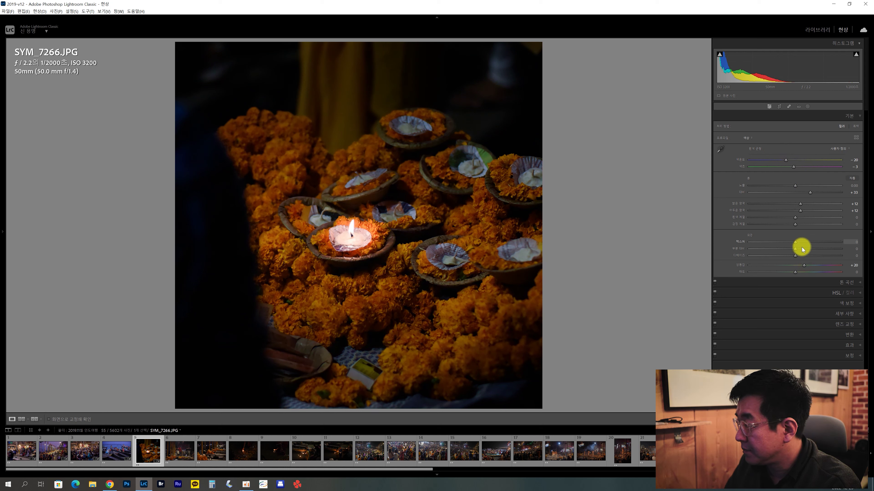
pyautogui.moveTo(803, 249); pyautogui.dragTo(801, 249)
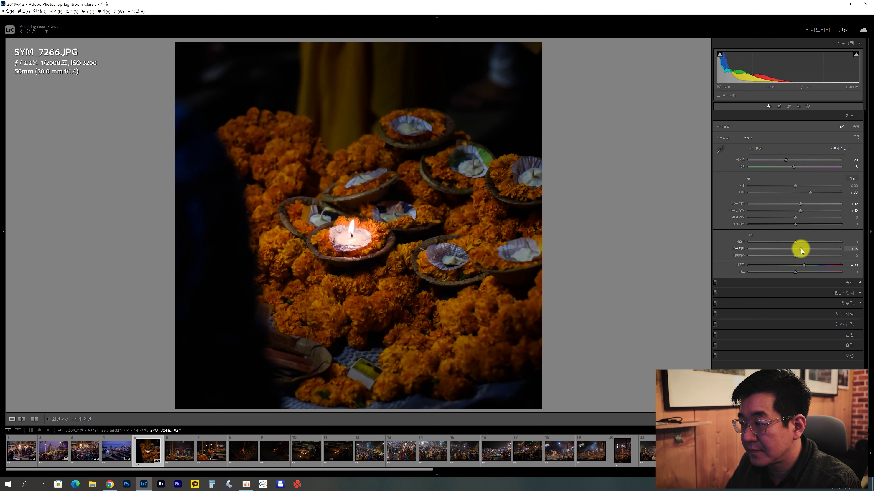
# Step: Set sharpening amount to 45 while zoomed in, then move on to SYM_7271.JPG
pyautogui.press('z')
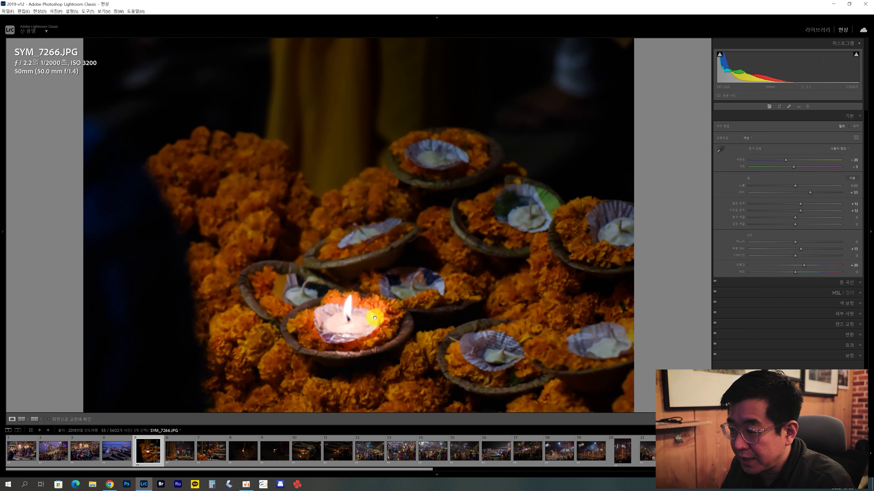
pyautogui.scroll(-3, 376, 265)
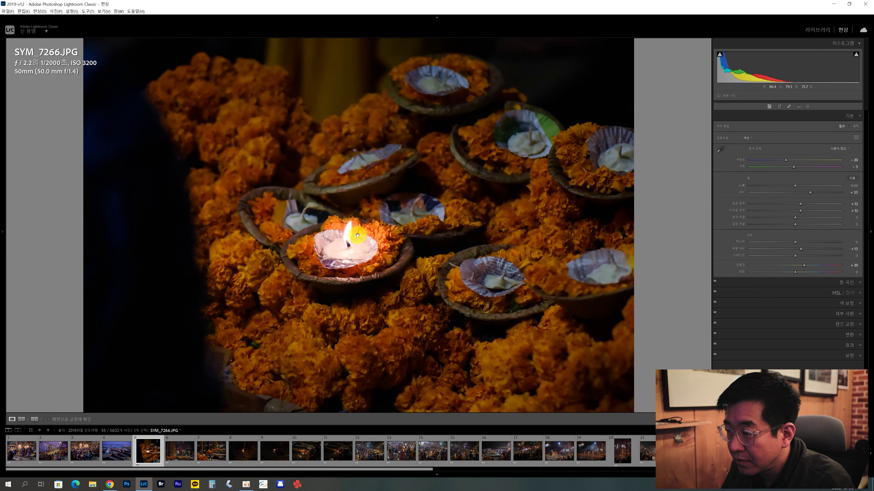
pyautogui.click(841, 314)
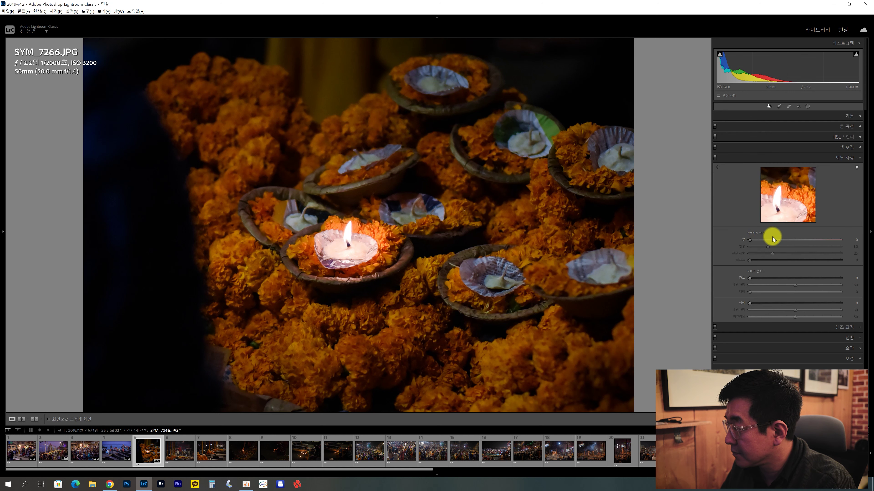
pyautogui.click(776, 240)
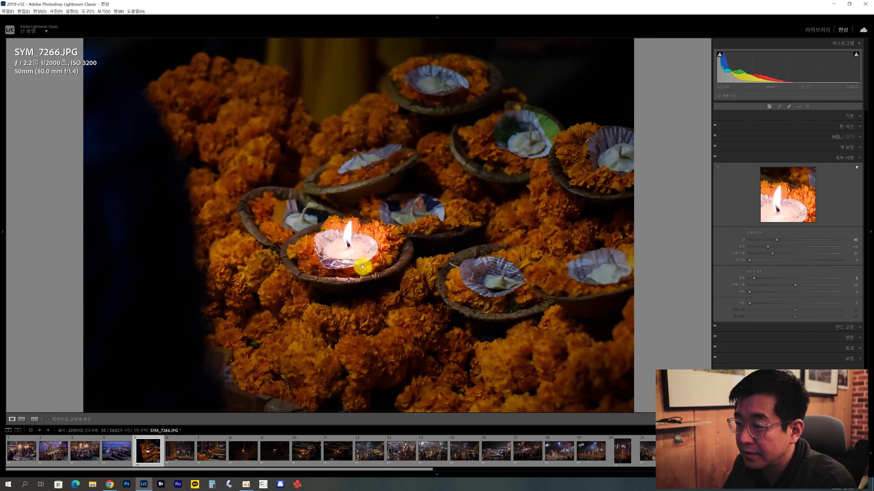
pyautogui.click(495, 290)
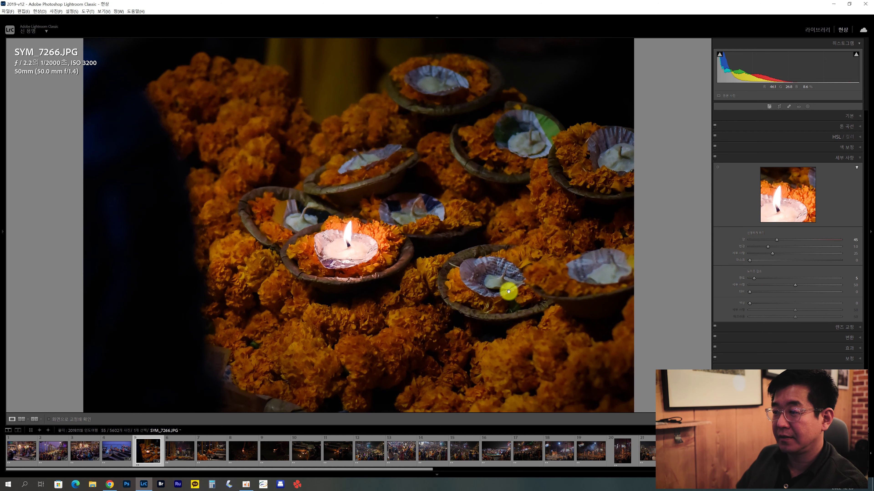
pyautogui.click(492, 254)
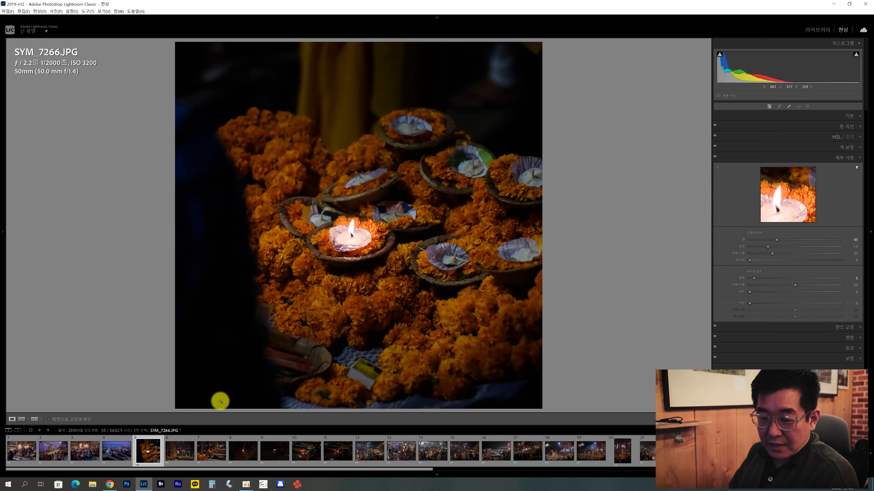
pyautogui.click(173, 451)
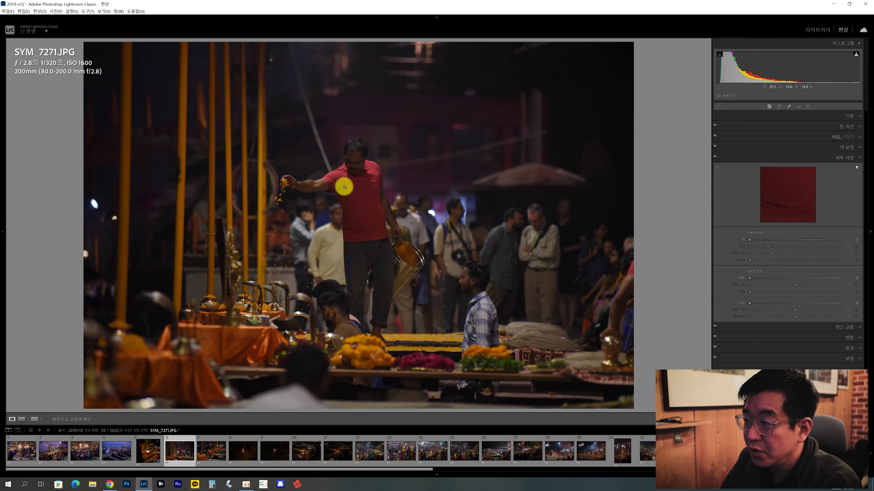
# Step: Straighten SYM_7271.JPG by -0.21 degrees, then zoom in on the petal-throwing man
pyautogui.press('r')
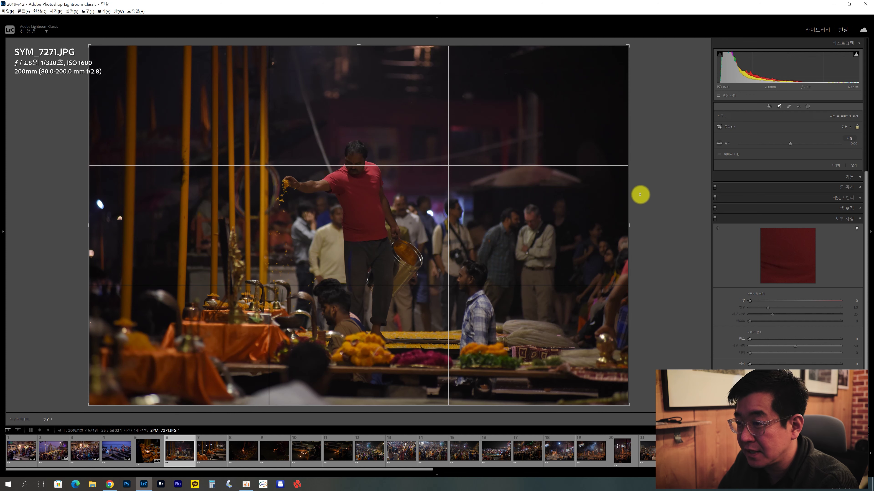
pyautogui.moveTo(652, 190); pyautogui.dragTo(655, 190)
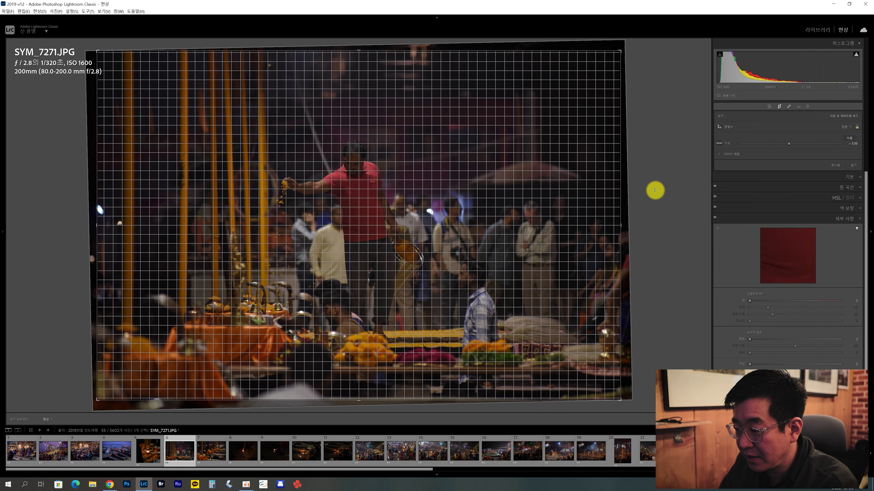
pyautogui.press('Return')
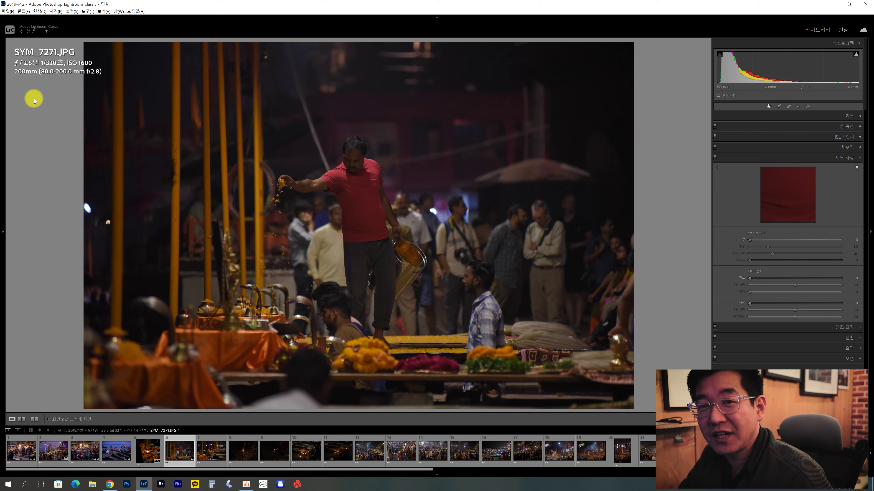
pyautogui.click(421, 141)
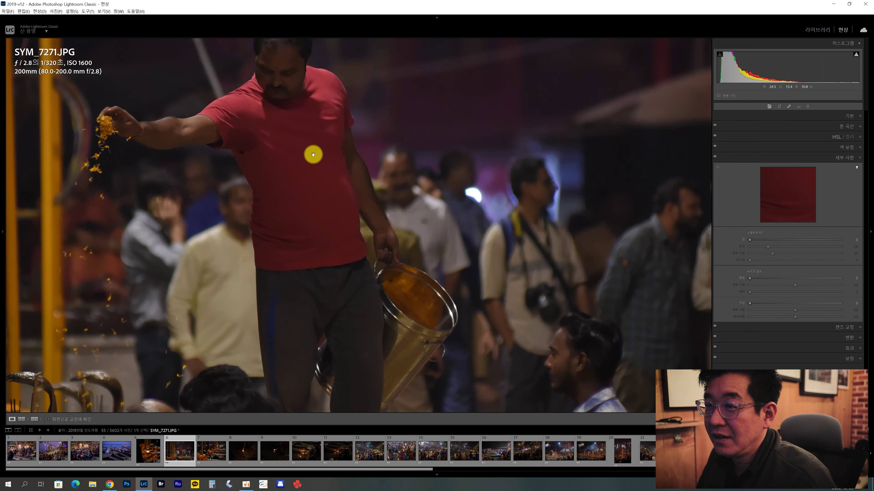
# Step: Set SYM_7271's Sharpening Amount to 49 and Luminance noise reduction to 20
pyautogui.moveTo(312, 152)
pyautogui.mouseDown()
pyautogui.moveTo(421, 145)
pyautogui.moveTo(435, 242)
pyautogui.moveTo(468, 61)
pyautogui.mouseUp()
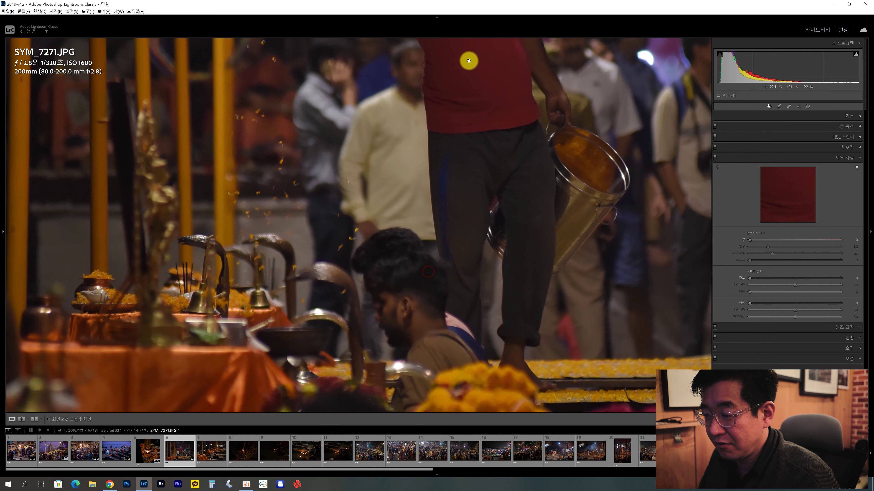
pyautogui.click(509, 187)
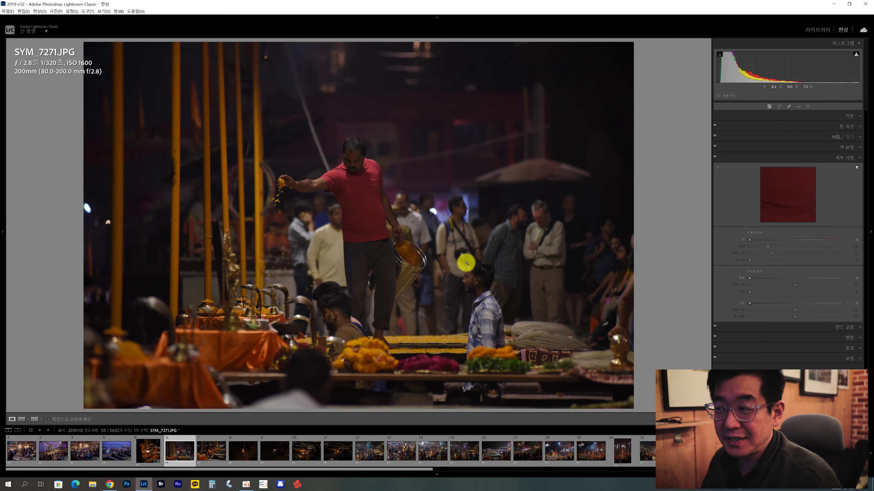
pyautogui.moveTo(749, 239); pyautogui.dragTo(779, 239)
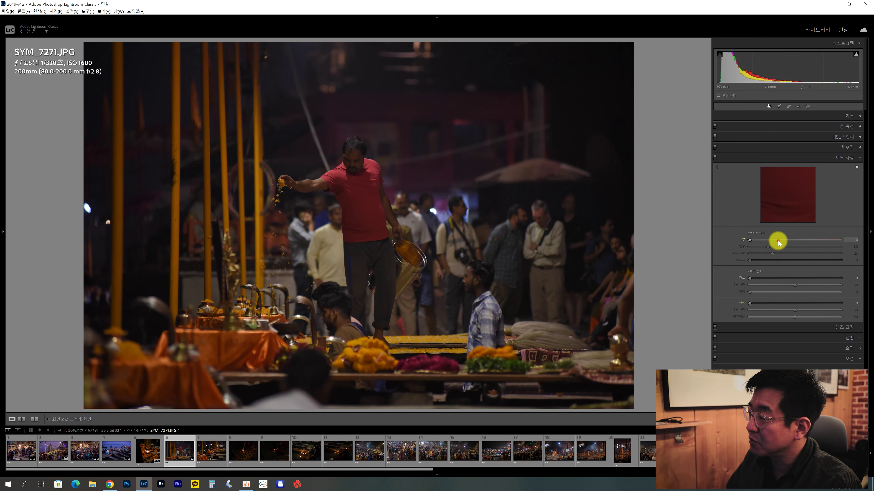
pyautogui.click(769, 278)
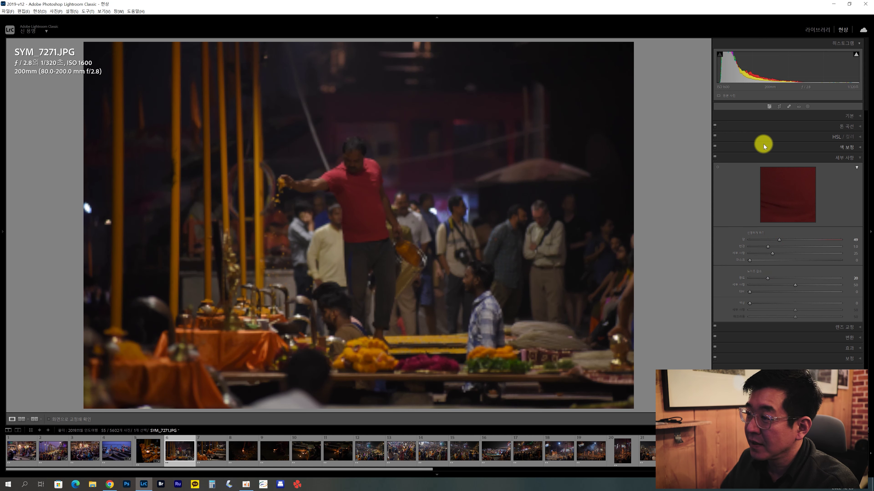
# Step: Check the man's head at 1:1 for noise and sharpness, then expand the Basic panel
pyautogui.click(399, 235)
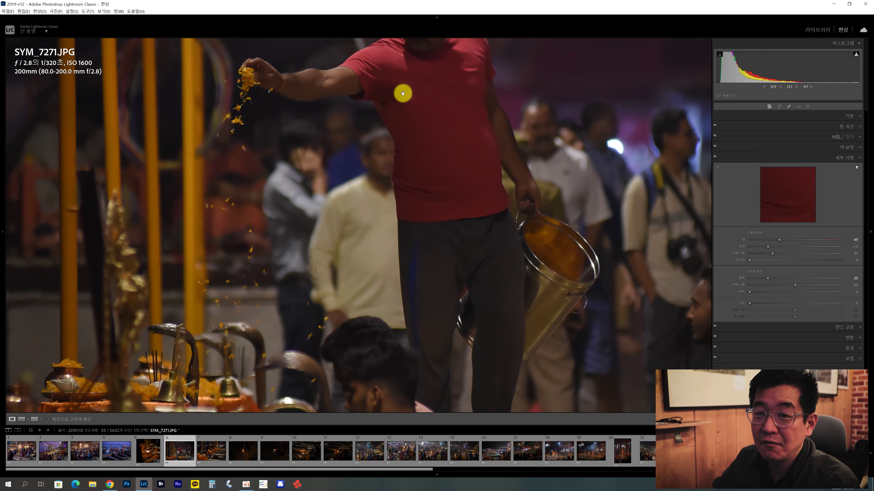
pyautogui.moveTo(401, 90); pyautogui.dragTo(398, 154)
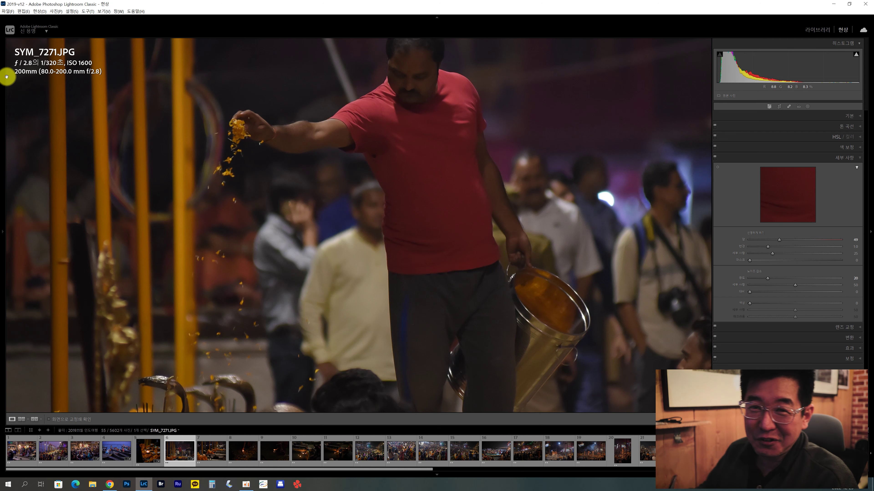
pyautogui.click(383, 187)
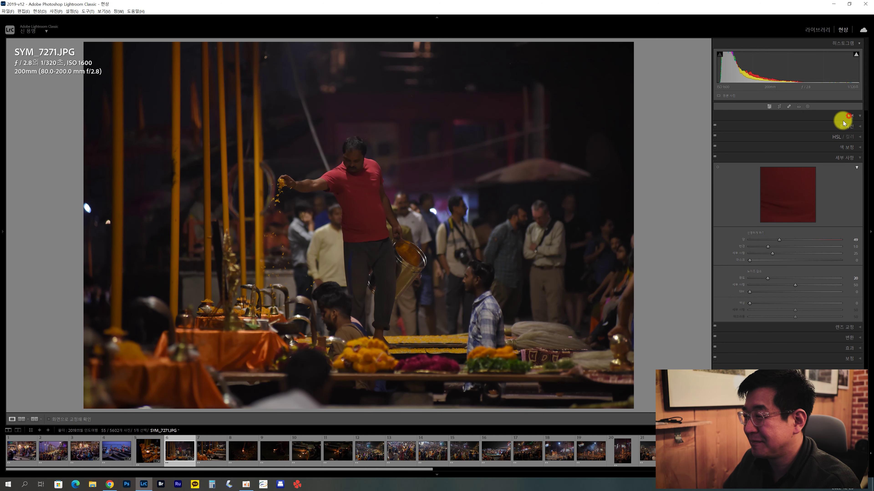
pyautogui.click(837, 115)
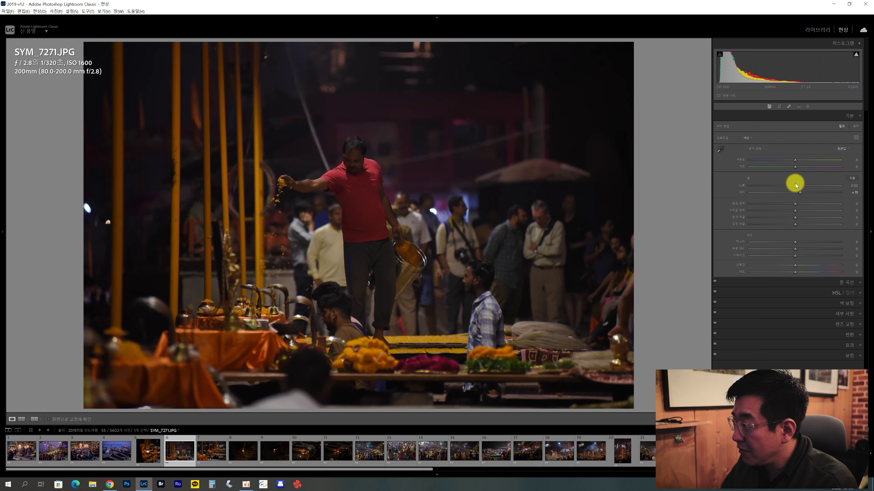
# Step: Raise SYM_7271's Exposure slightly, zoom in to check detail, and bring up Color Grading
pyautogui.moveTo(795, 186)
pyautogui.mouseDown()
pyautogui.moveTo(803, 211)
pyautogui.moveTo(791, 228)
pyautogui.moveTo(811, 249)
pyautogui.mouseUp()
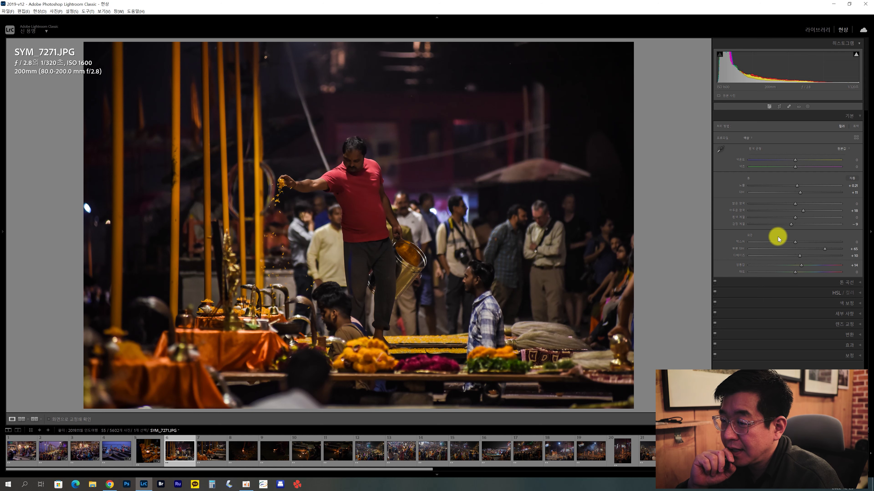
pyautogui.press('z')
pyautogui.press('z')
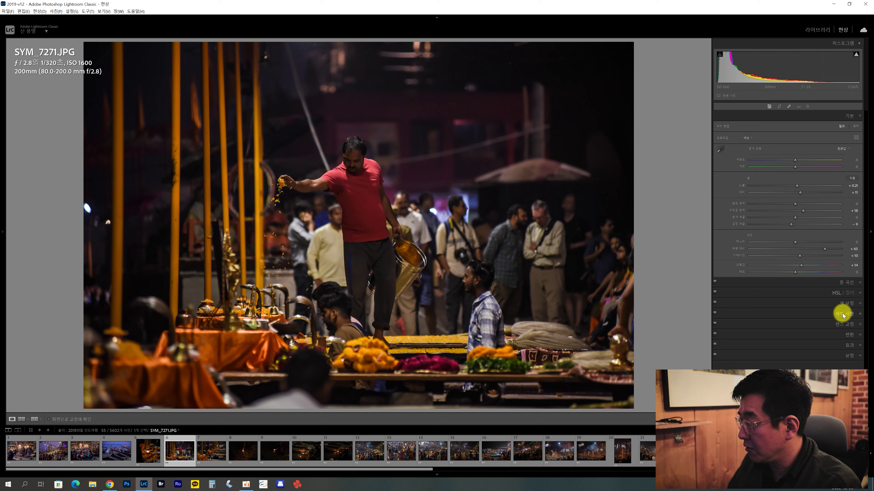
pyautogui.click(845, 304)
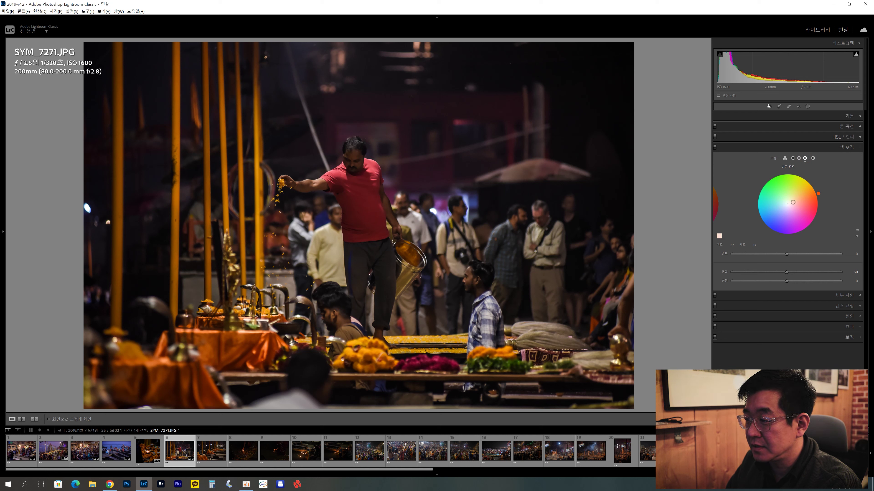
# Step: Tint the shadows faintly blue (hue 252, saturation 4) and settle Exposure at +0.39
pyautogui.click(793, 158)
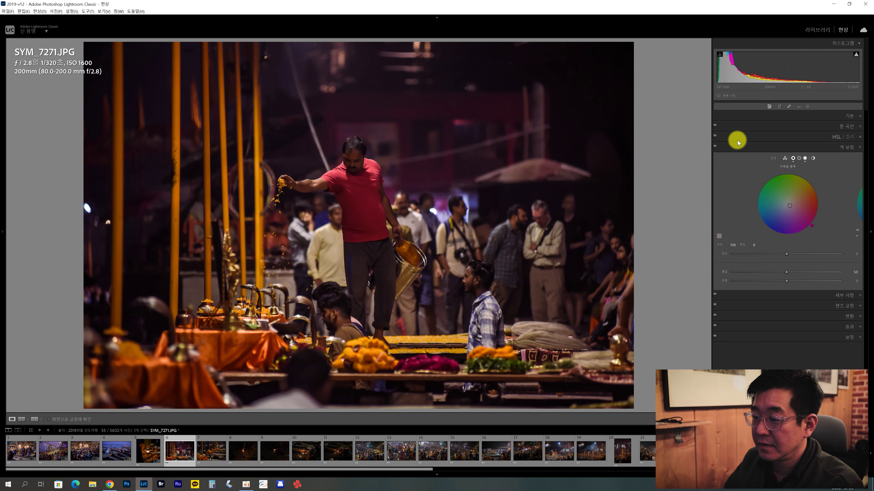
pyautogui.click(840, 116)
pyautogui.moveTo(797, 187); pyautogui.dragTo(798, 186)
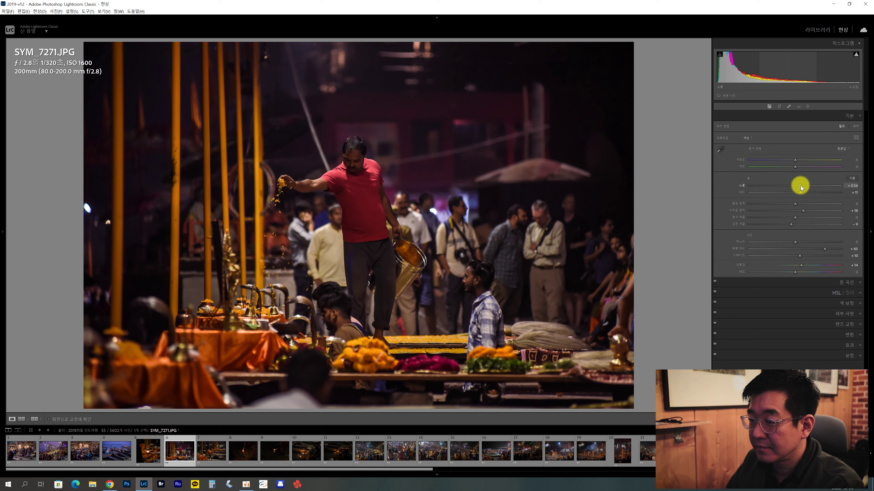
pyautogui.scroll(-3, 802, 188)
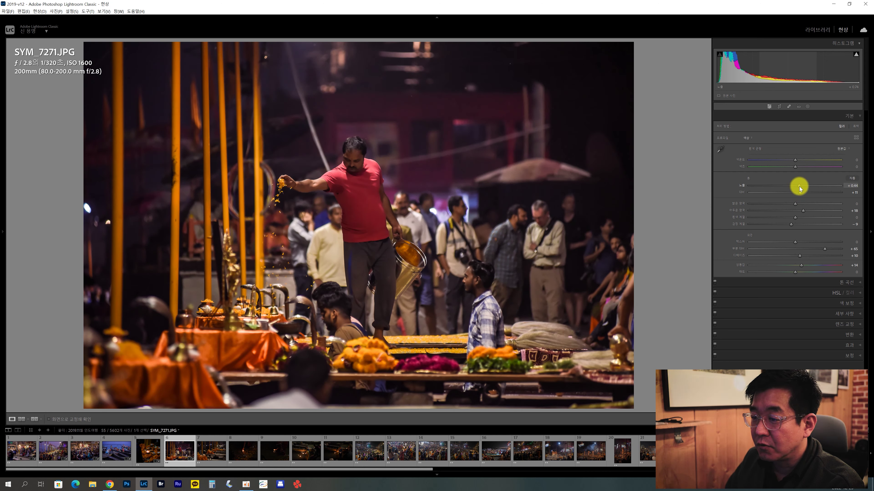
pyautogui.moveTo(799, 189); pyautogui.dragTo(795, 190)
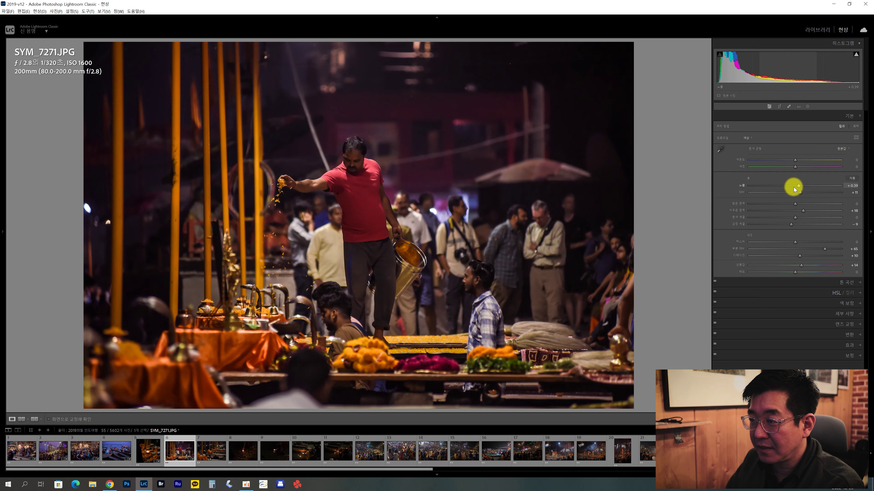
# Step: Inspect the man, petals and altar table at 1:1, then return to full view
pyautogui.click(281, 277)
pyautogui.click(380, 204)
pyautogui.click(344, 275)
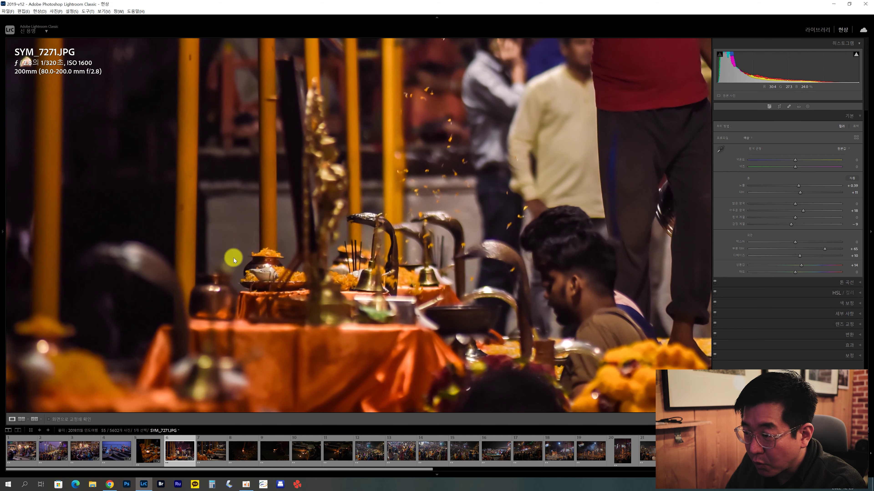
pyautogui.click(378, 266)
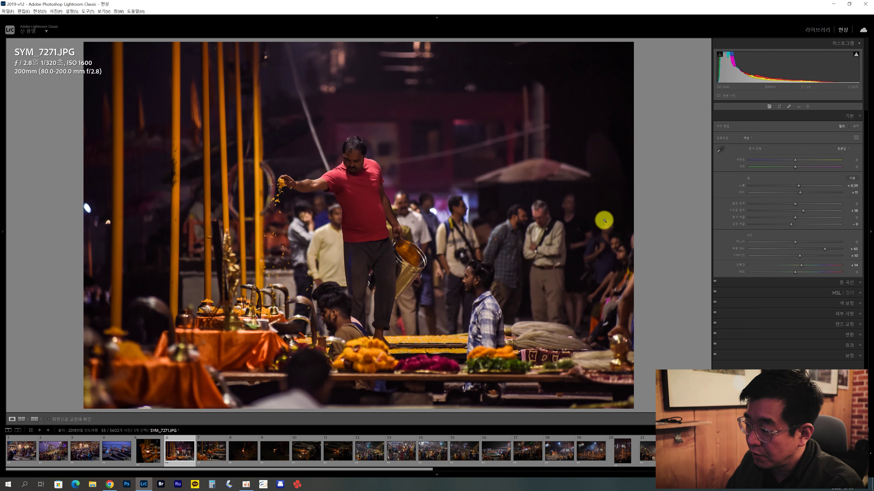
# Step: Make a Black & White virtual copy of SYM_7271 with raised Highlights, then select SYM_7281
pyautogui.rightClick(178, 452)
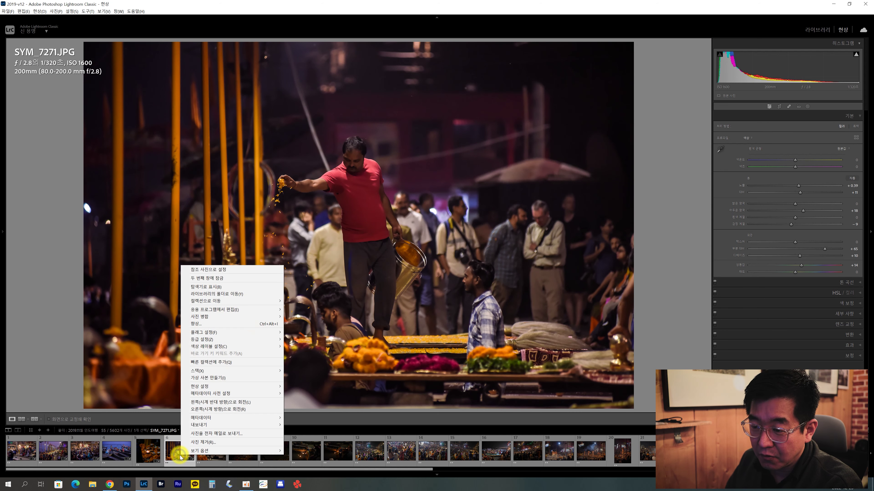
pyautogui.click(227, 378)
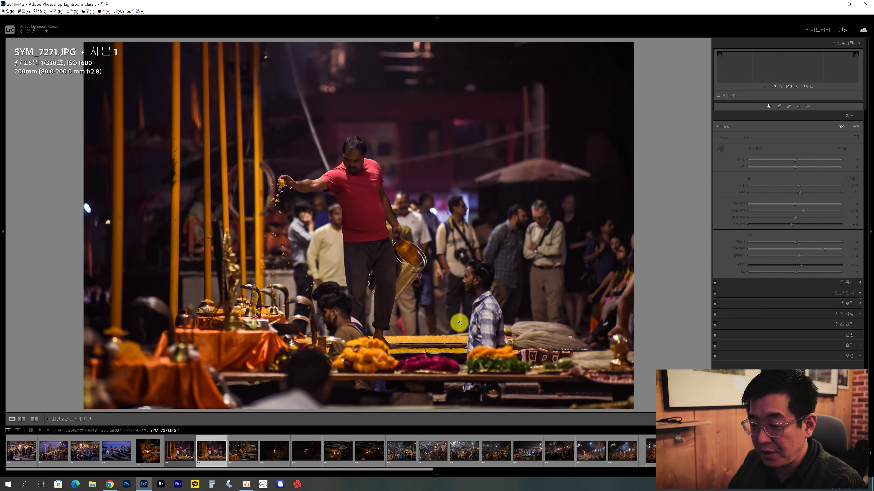
pyautogui.moveTo(211, 450)
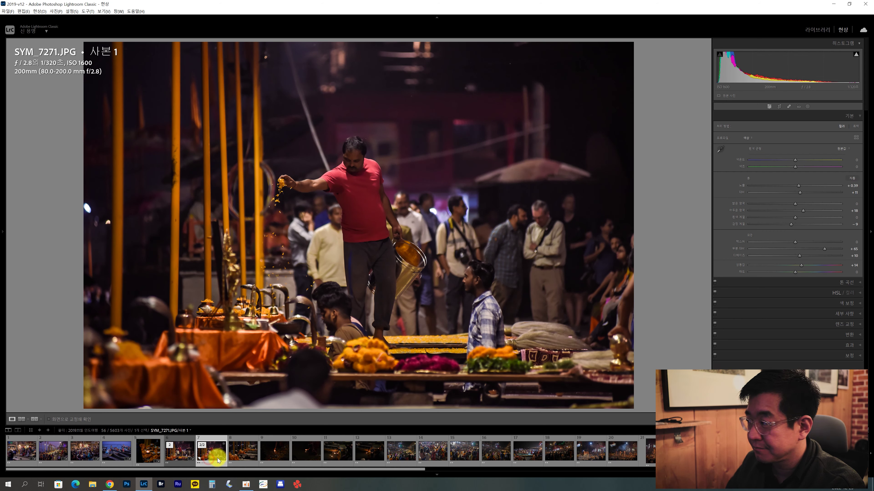
pyautogui.click(855, 126)
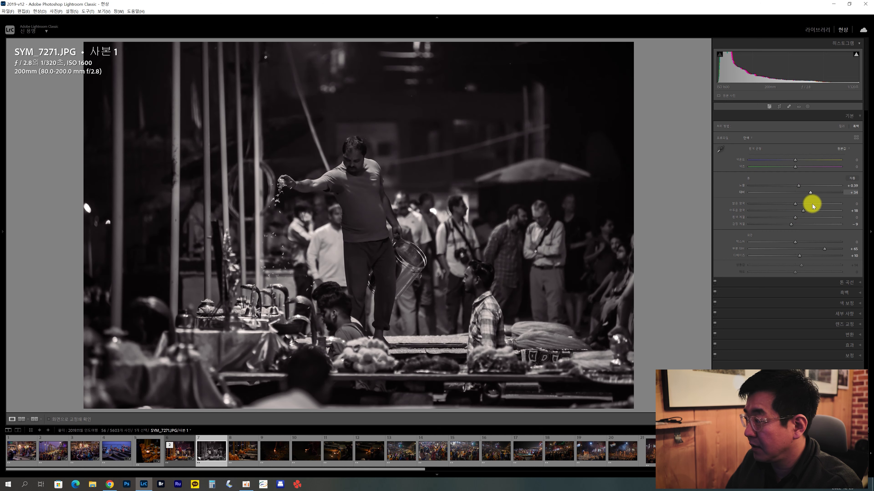
pyautogui.moveTo(811, 203)
pyautogui.mouseDown()
pyautogui.moveTo(800, 204)
pyautogui.moveTo(804, 194)
pyautogui.mouseUp()
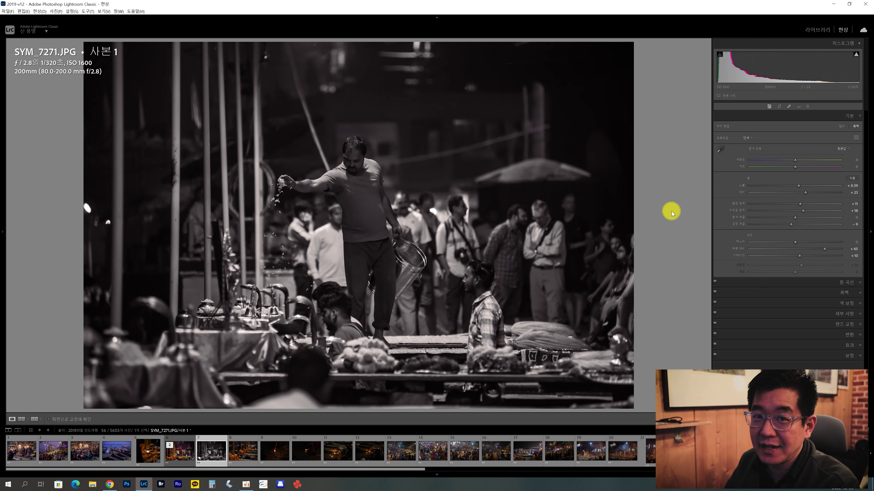
pyautogui.click(239, 456)
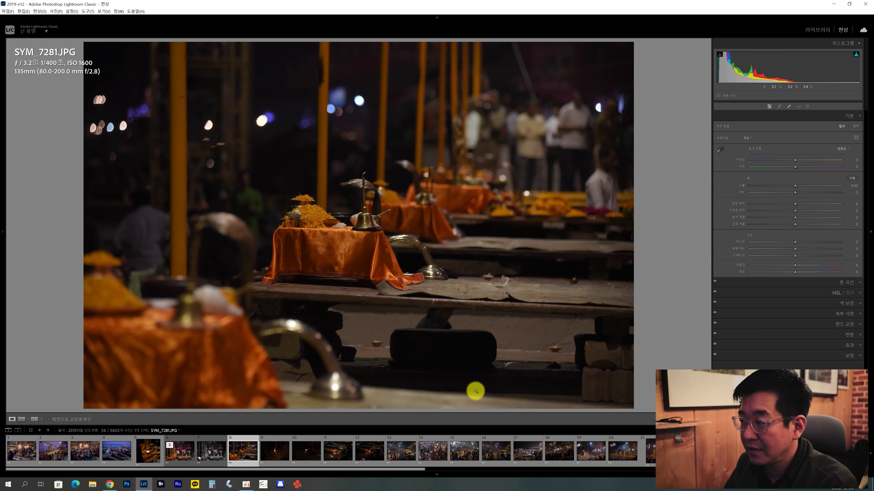
# Step: Reject SYM_7281 and compare SYM_7285 against SYM_7286
pyautogui.press('x')
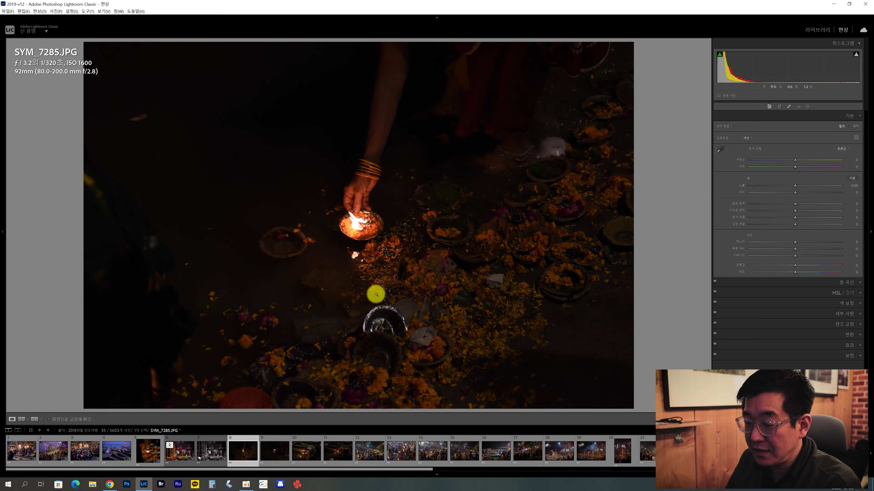
pyautogui.click(272, 461)
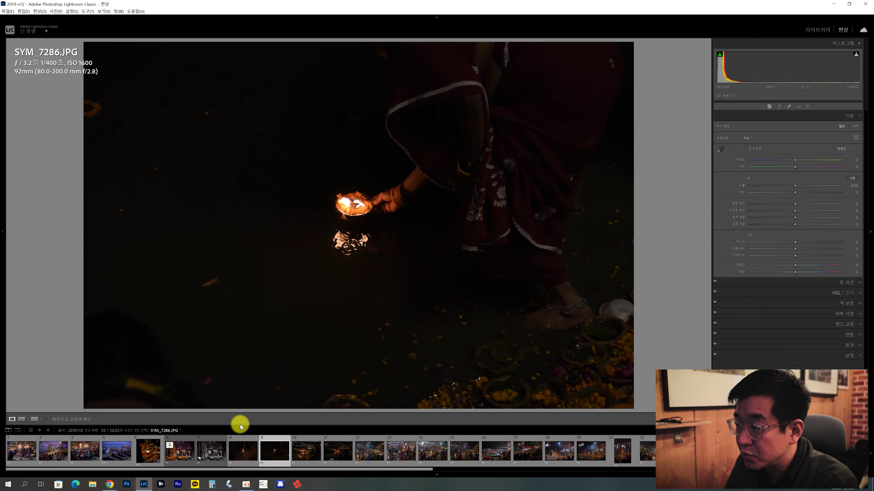
pyautogui.click(244, 463)
pyautogui.click(275, 461)
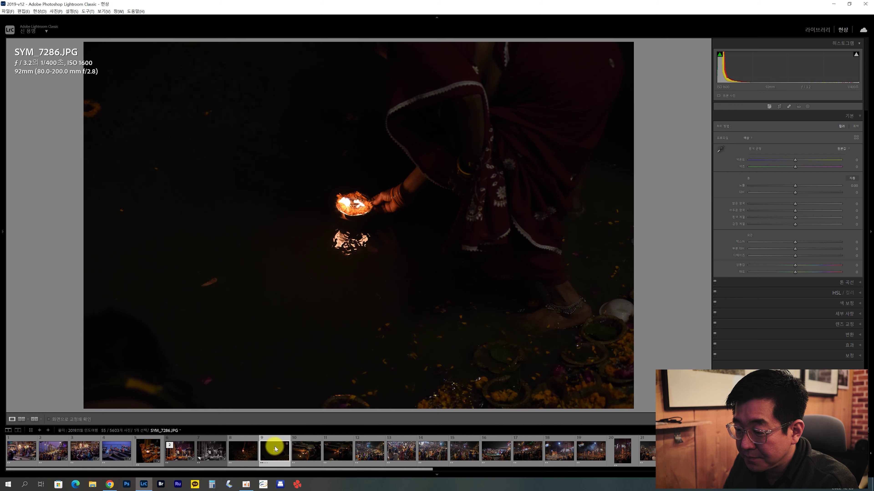
pyautogui.click(243, 457)
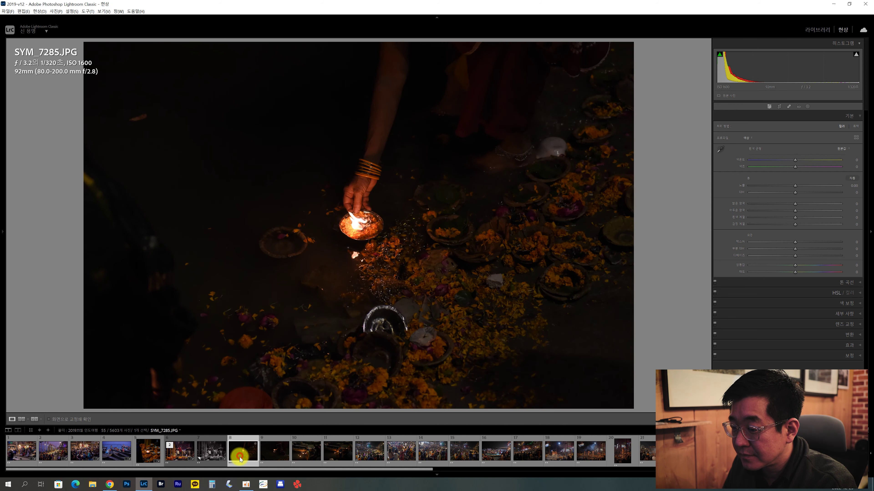
# Step: Inspect the candle offering in SYM_7285 and SYM_7286 at 1:1, ending on SYM_7285
pyautogui.moveTo(351, 244); pyautogui.dragTo(269, 354)
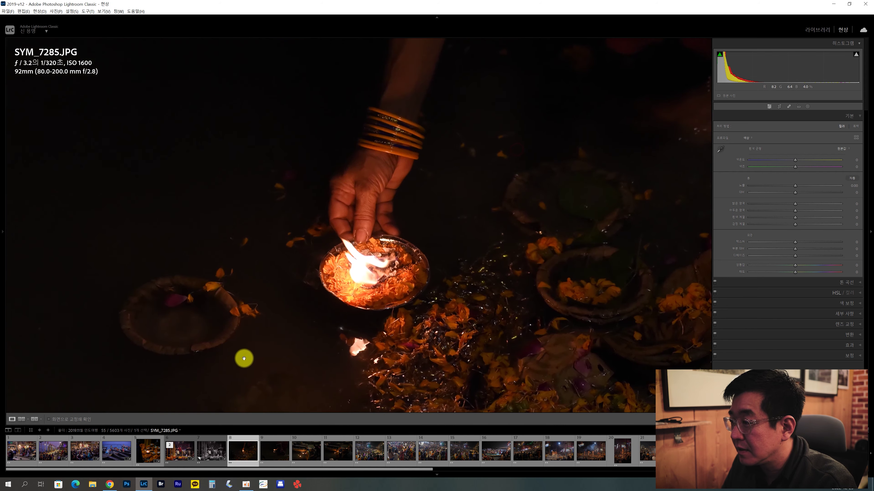
pyautogui.click(256, 319)
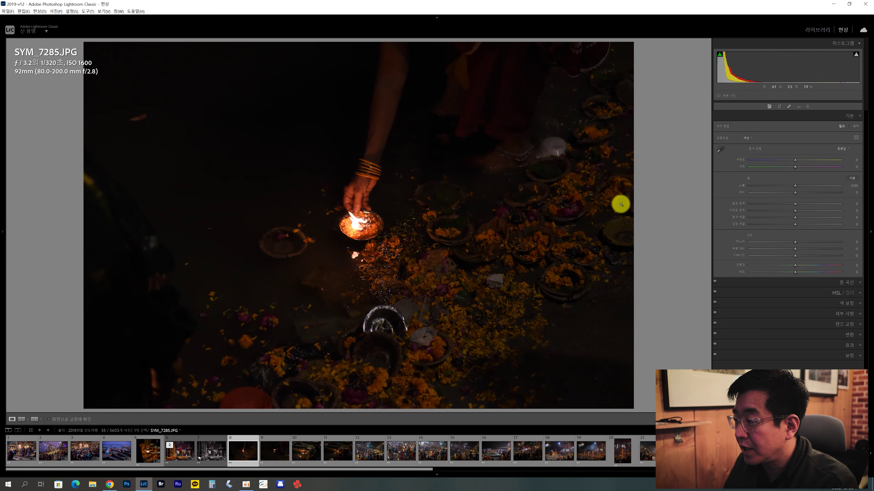
pyautogui.click(271, 456)
pyautogui.click(382, 210)
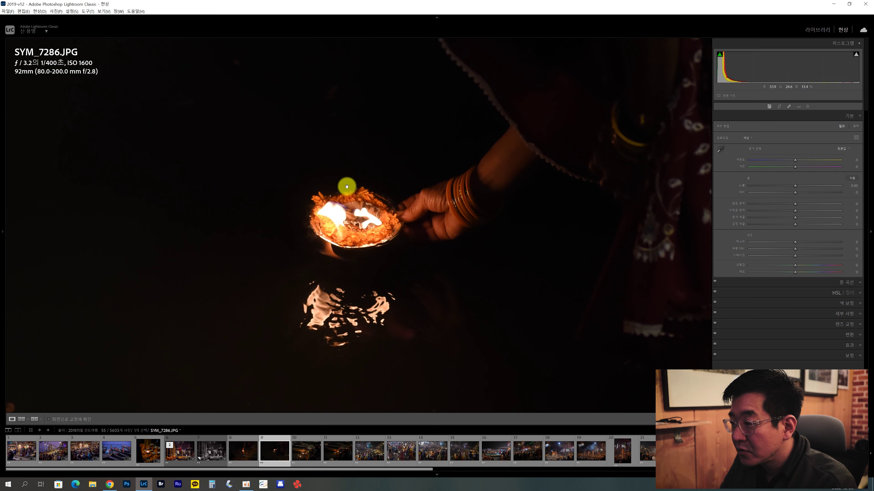
pyautogui.click(556, 238)
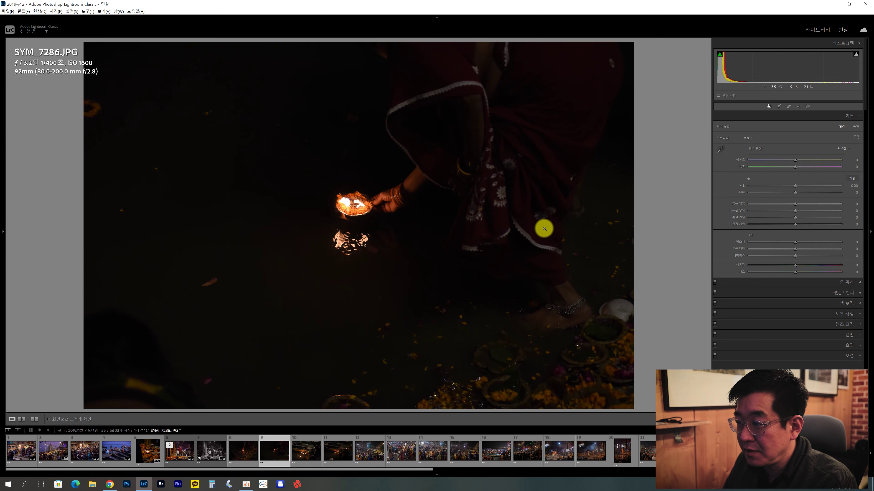
pyautogui.click(256, 455)
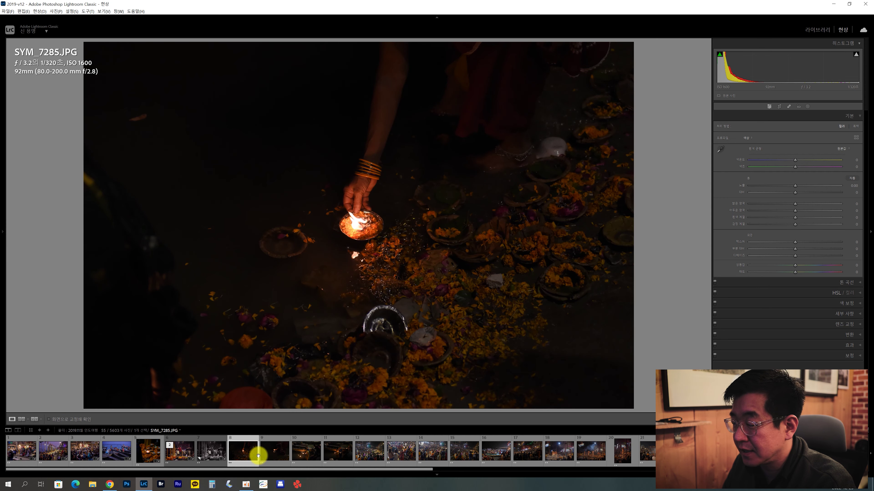
# Step: Crop SYM_7285 tighter from the top-left corner and shift the photo up-left in the frame
pyautogui.press('r')
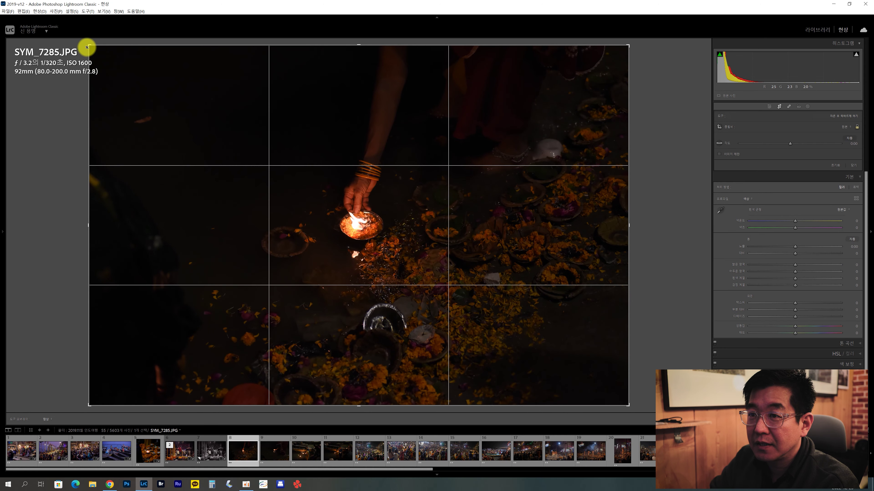
pyautogui.moveTo(87, 47); pyautogui.dragTo(122, 73)
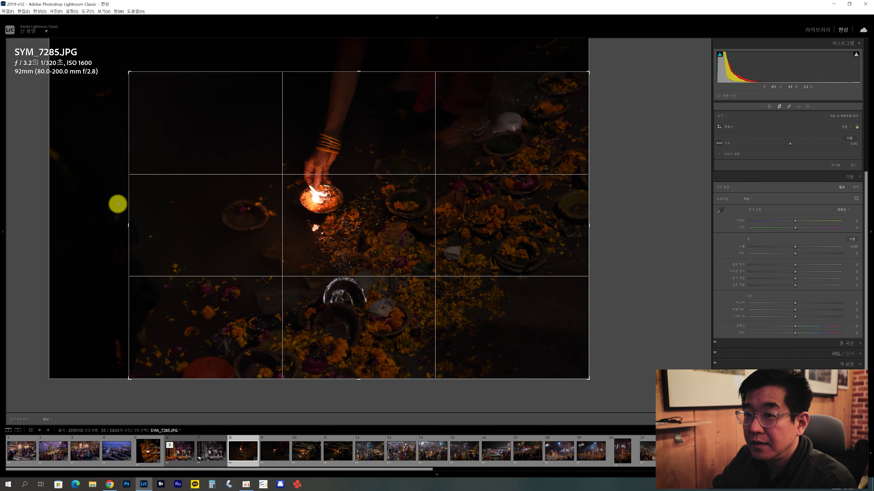
pyautogui.press('Return')
pyautogui.press('r')
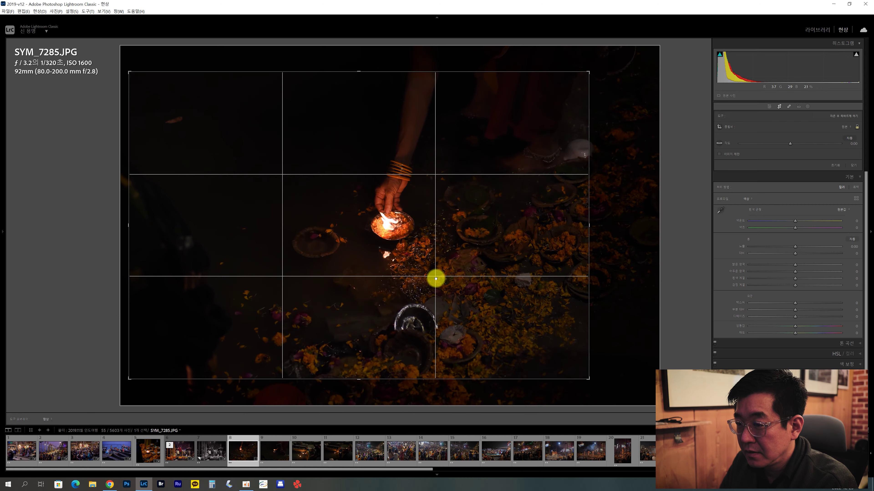
pyautogui.press('Return')
pyautogui.press('r')
pyautogui.moveTo(417, 268); pyautogui.dragTo(359, 242)
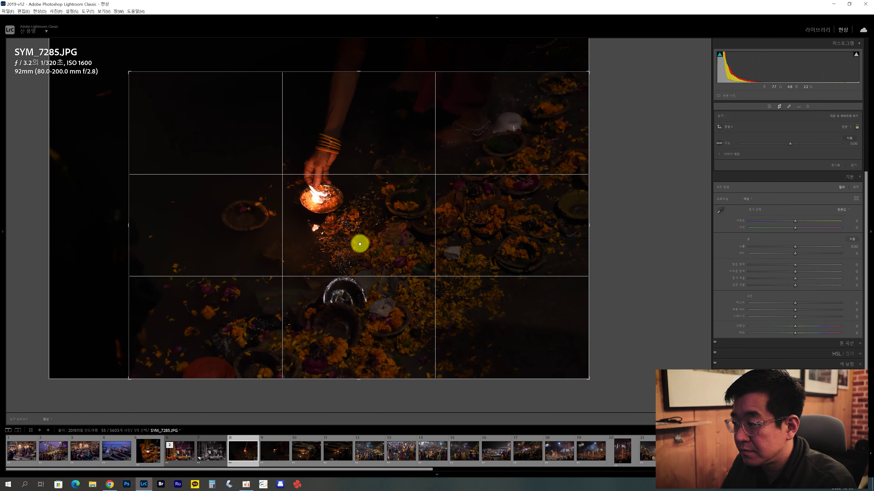
pyautogui.press('Return')
# Step: Reposition the photo within the crop and tighten the top-left corner further
pyautogui.press('r')
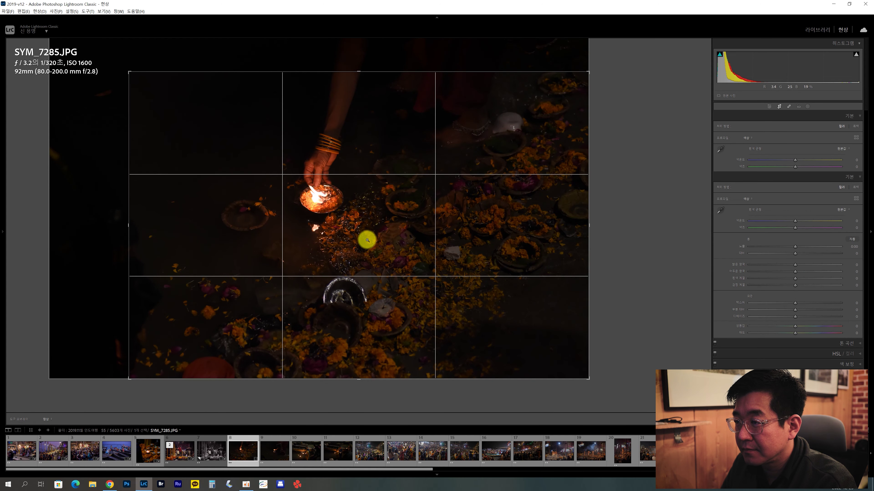
pyautogui.moveTo(370, 248)
pyautogui.mouseDown()
pyautogui.moveTo(443, 316)
pyautogui.moveTo(440, 295)
pyautogui.mouseUp()
pyautogui.press('Return')
pyautogui.press('r')
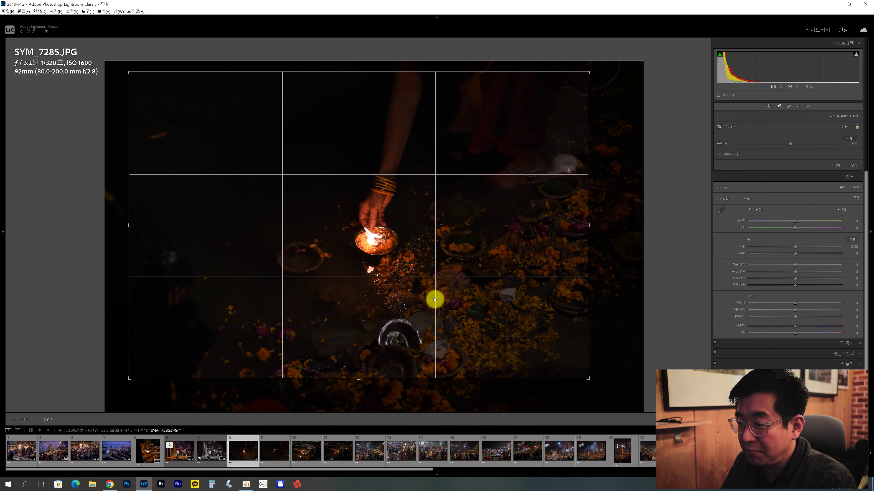
pyautogui.moveTo(433, 298); pyautogui.dragTo(357, 248)
pyautogui.press('Return')
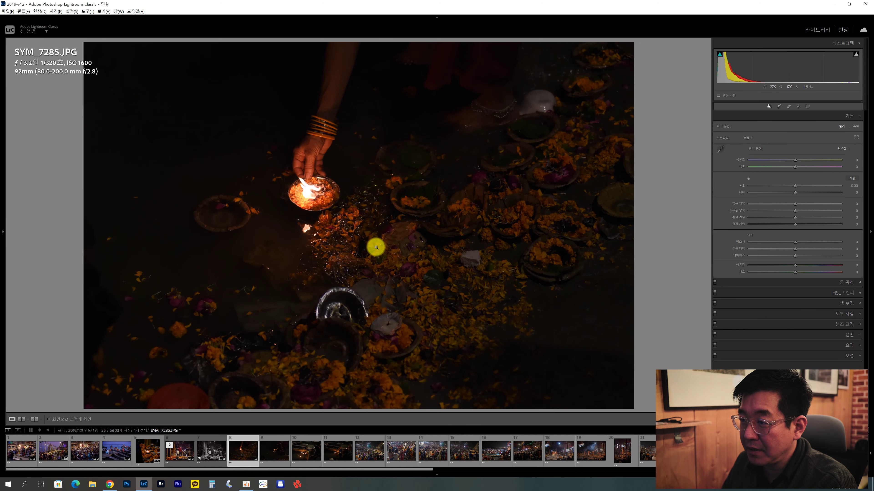
pyautogui.press('r')
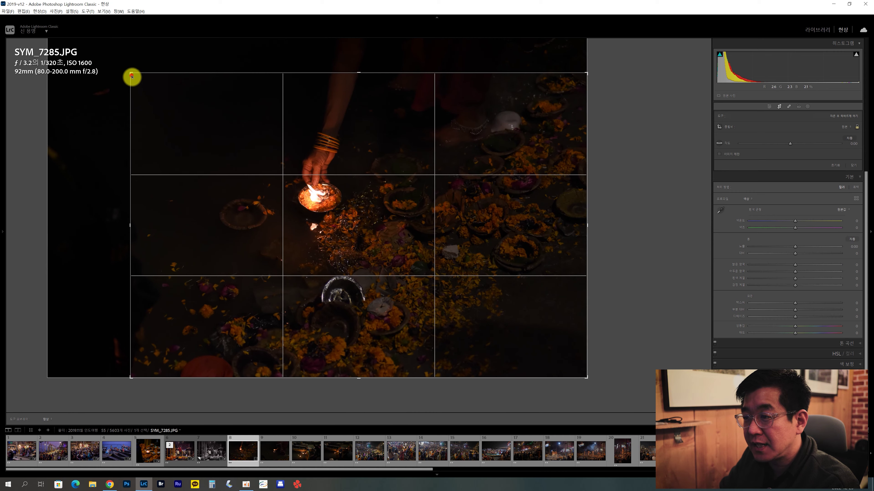
pyautogui.moveTo(130, 78); pyautogui.dragTo(138, 79)
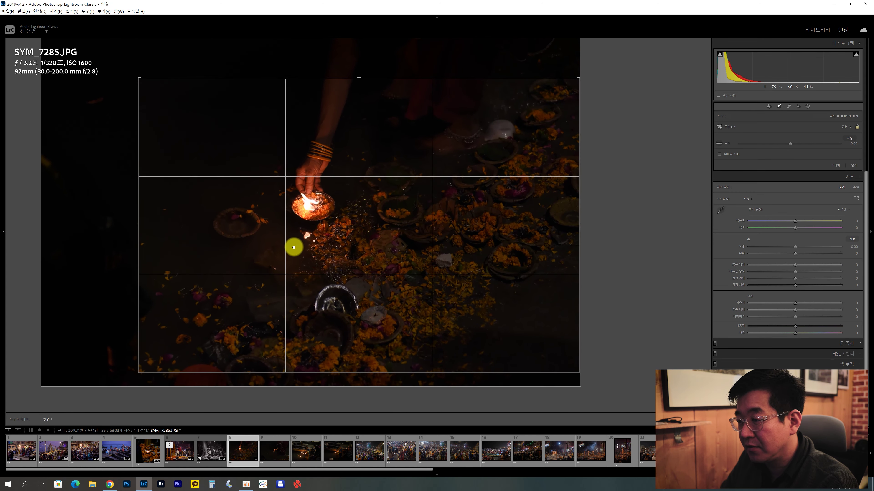
pyautogui.press('Return')
# Step: Fine-tune the crop position until the lit lamp sits on the upper-left third
pyautogui.press('r')
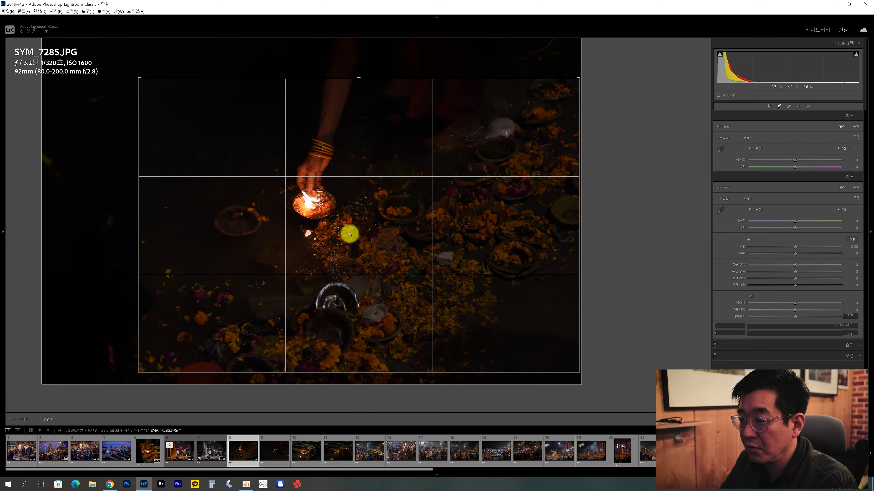
pyautogui.moveTo(190, 135); pyautogui.dragTo(354, 269)
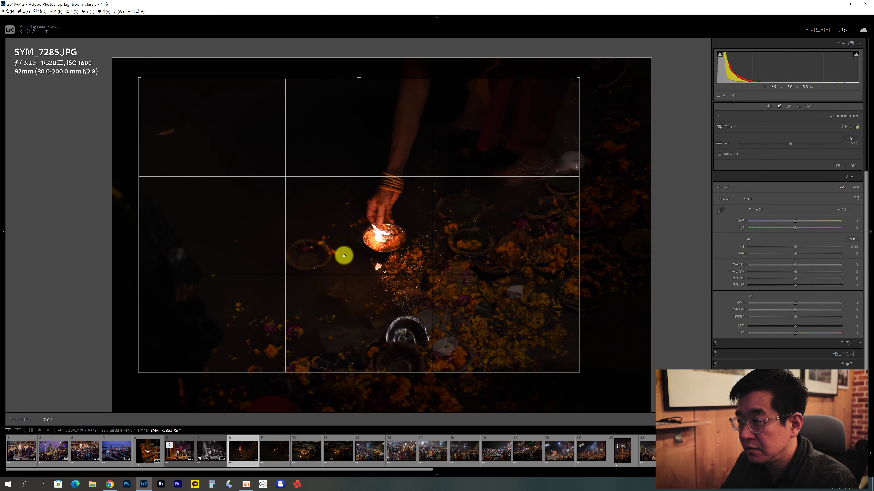
pyautogui.press('Return')
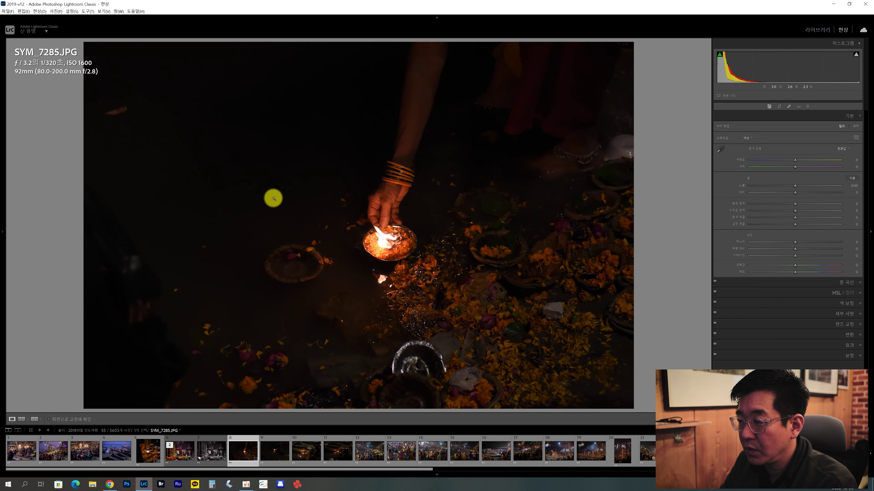
pyautogui.press('r')
pyautogui.moveTo(367, 256); pyautogui.dragTo(270, 199)
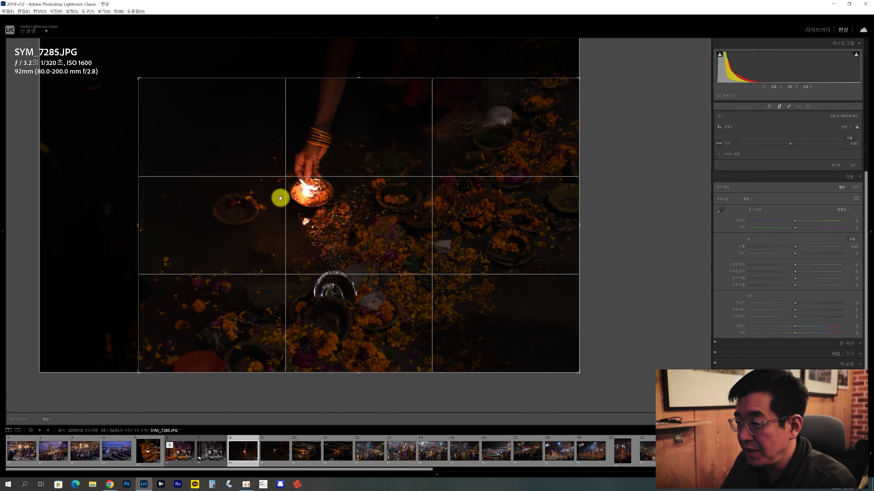
pyautogui.press('Return')
pyautogui.press('r')
pyautogui.moveTo(312, 228); pyautogui.dragTo(416, 292)
pyautogui.press('Return')
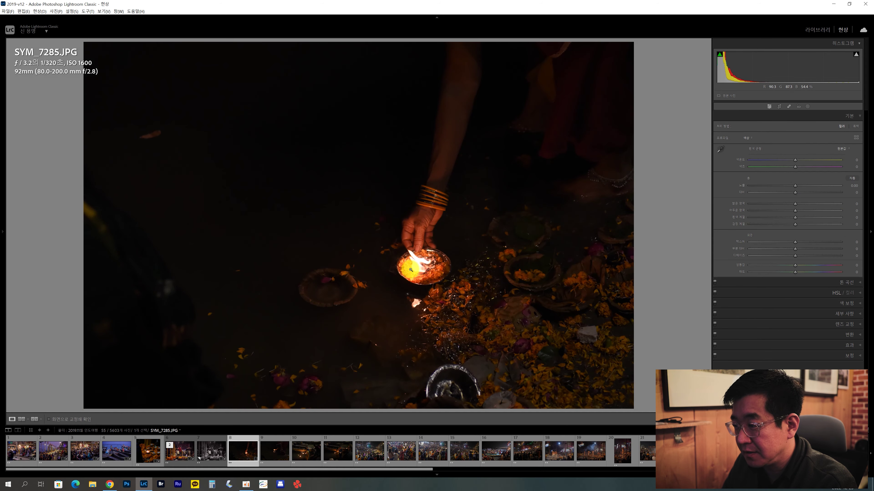
pyautogui.press('r')
pyautogui.moveTo(306, 221); pyautogui.dragTo(268, 184)
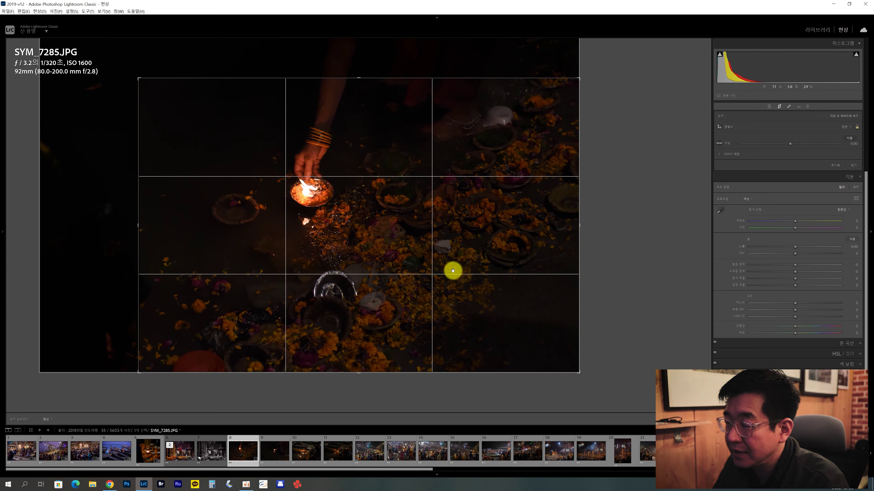
pyautogui.press('Return')
pyautogui.press('r')
pyautogui.moveTo(416, 268)
pyautogui.mouseDown()
pyautogui.moveTo(419, 284)
pyautogui.moveTo(421, 277)
pyautogui.mouseUp()
pyautogui.press('Return')
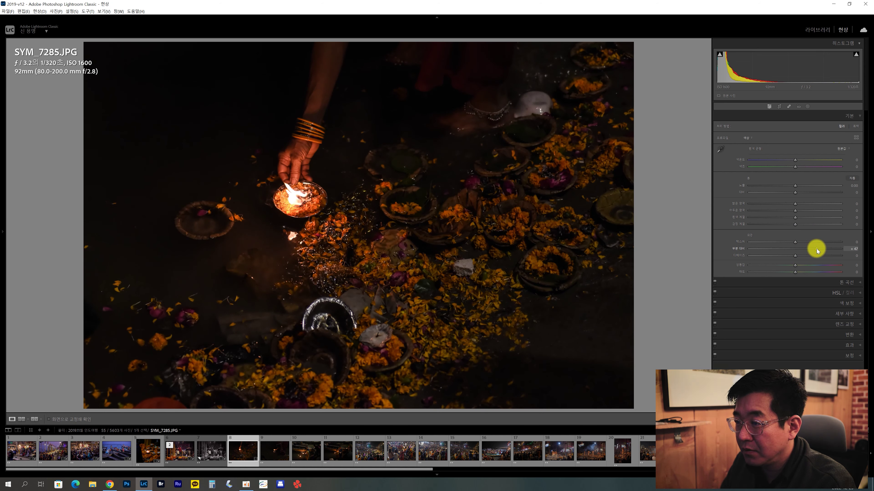
# Step: Lower Clarity to +39 and Whites to -12, and expand the Detail panel
pyautogui.moveTo(817, 249); pyautogui.dragTo(813, 248)
pyautogui.moveTo(794, 218); pyautogui.dragTo(790, 217)
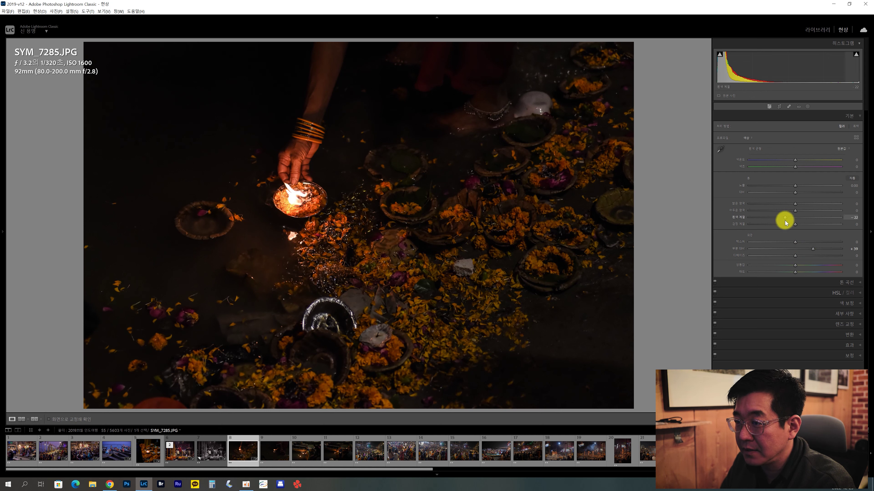
pyautogui.click(847, 315)
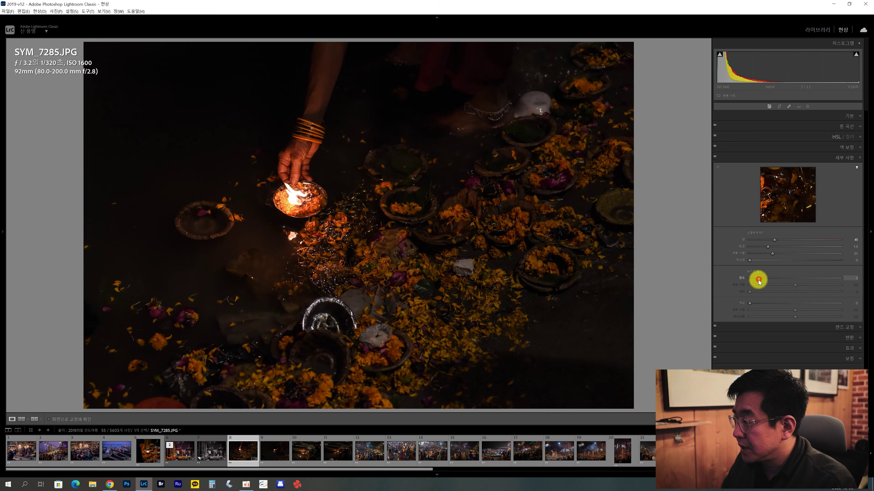
# Step: Inspect the lamp close up, panning around it, and return to the whole-photo view
pyautogui.click(365, 319)
pyautogui.moveTo(257, 213); pyautogui.dragTo(271, 254)
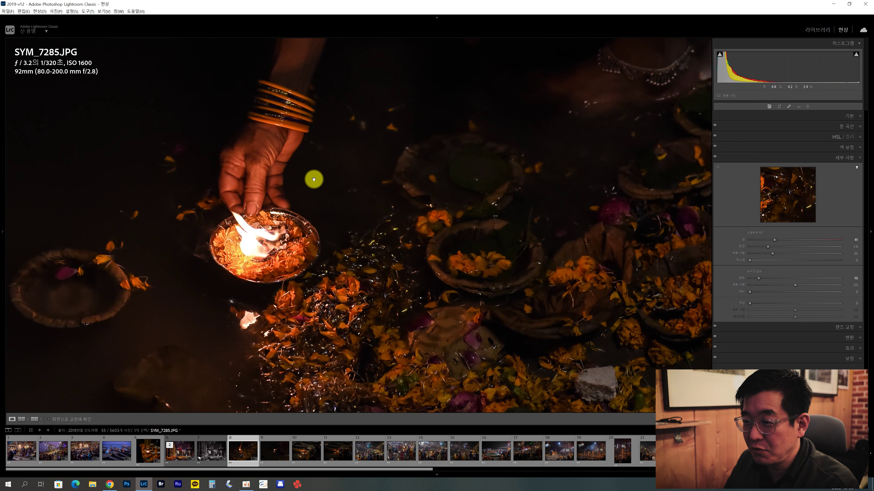
pyautogui.click(314, 179)
pyautogui.press('r')
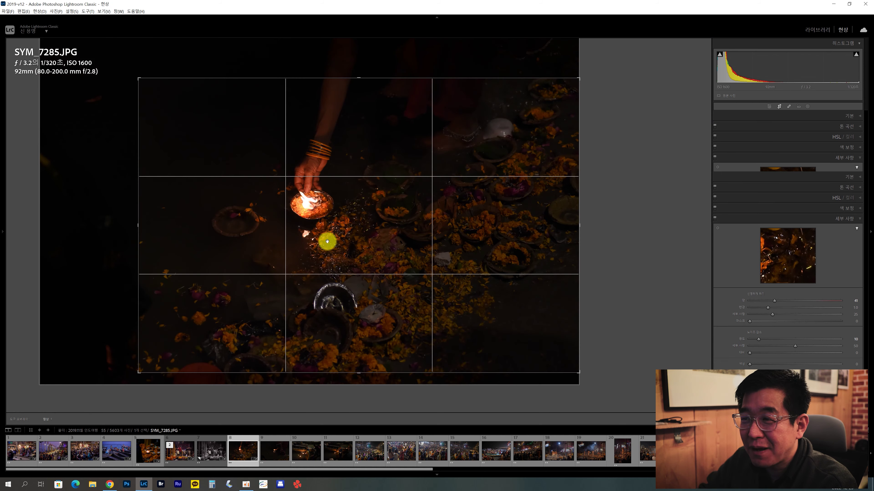
pyautogui.click(306, 236)
pyautogui.moveTo(306, 236); pyautogui.dragTo(210, 191)
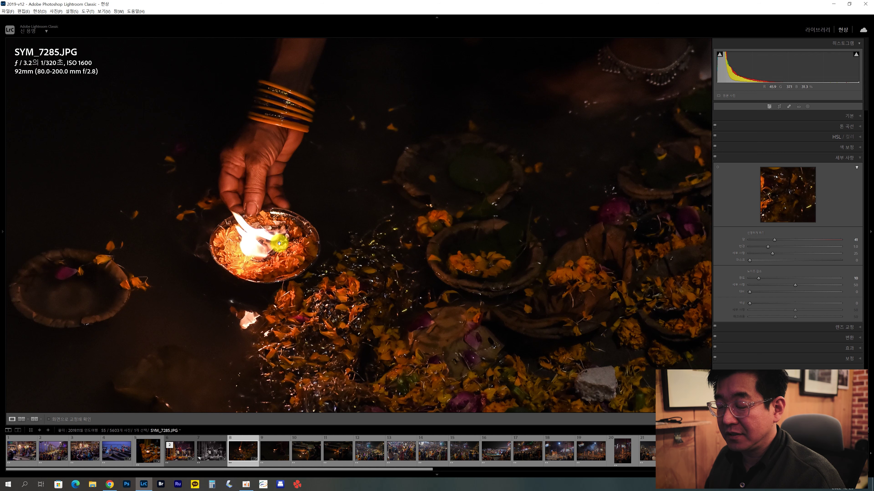
pyautogui.moveTo(347, 265); pyautogui.dragTo(351, 225)
pyautogui.click(361, 227)
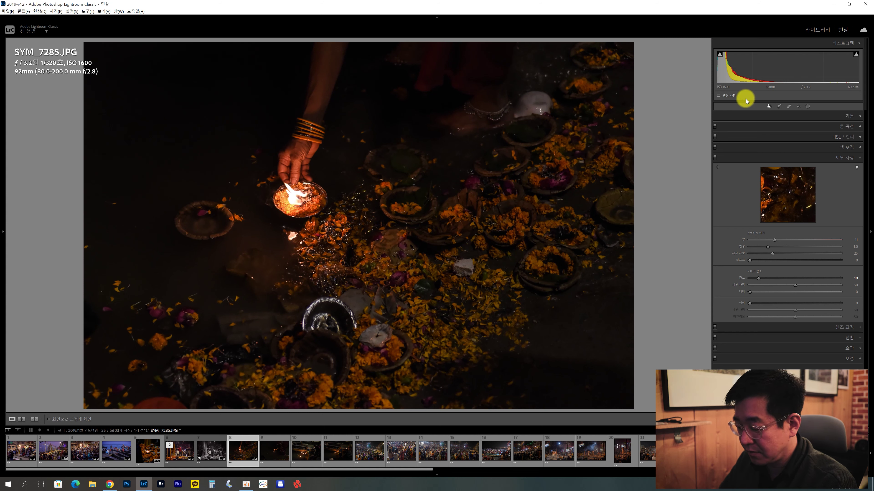
# Step: Draw a large diagonal radial gradient centred on the lamp
pyautogui.hotkey('shift', 'm')
pyautogui.moveTo(308, 206)
pyautogui.mouseDown()
pyautogui.moveTo(550, 191)
pyautogui.moveTo(661, 277)
pyautogui.mouseUp()
pyautogui.moveTo(319, 296); pyautogui.dragTo(378, 270)
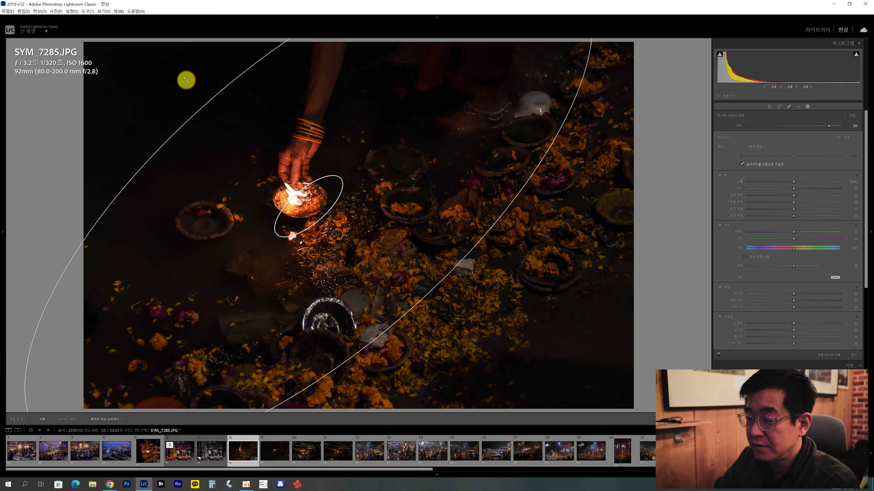
pyautogui.moveTo(257, 143); pyautogui.dragTo(184, 79)
pyautogui.moveTo(303, 209)
pyautogui.moveTo(310, 204); pyautogui.dragTo(284, 165)
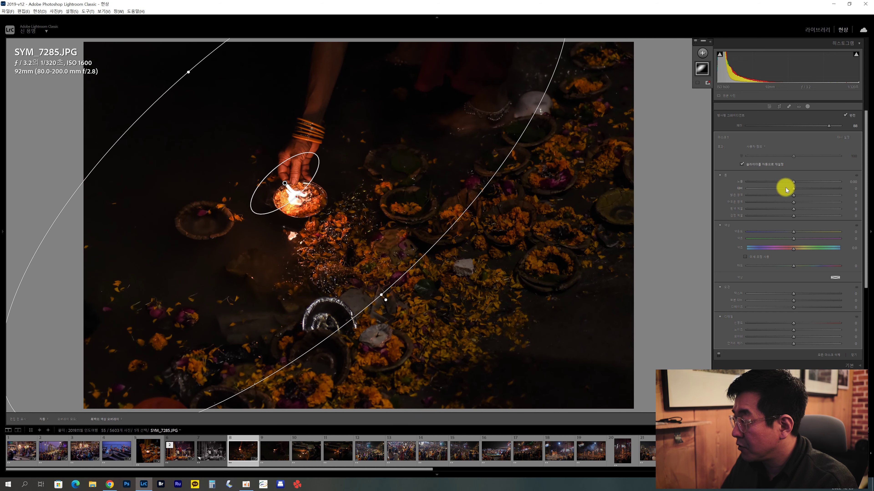
# Step: Set the mask to Exposure -0.69, Clarity 13, Dehaze 14 and Shadows -11
pyautogui.moveTo(793, 181); pyautogui.dragTo(786, 184)
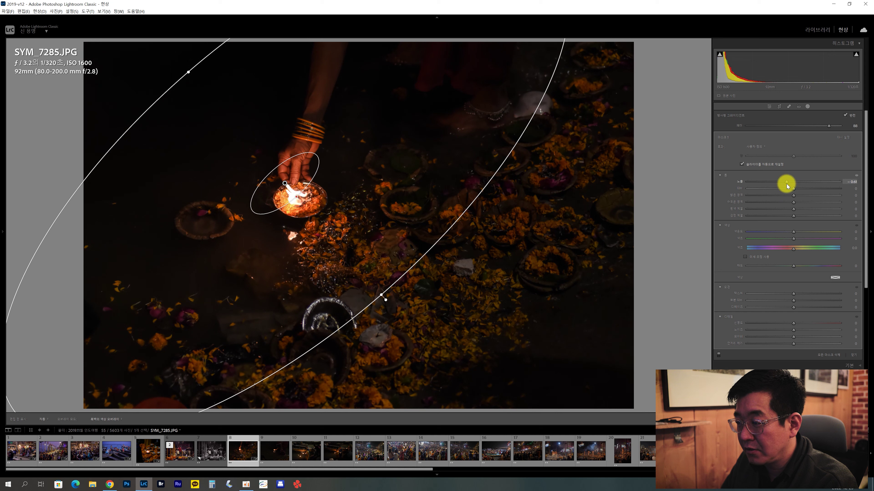
pyautogui.click(801, 268)
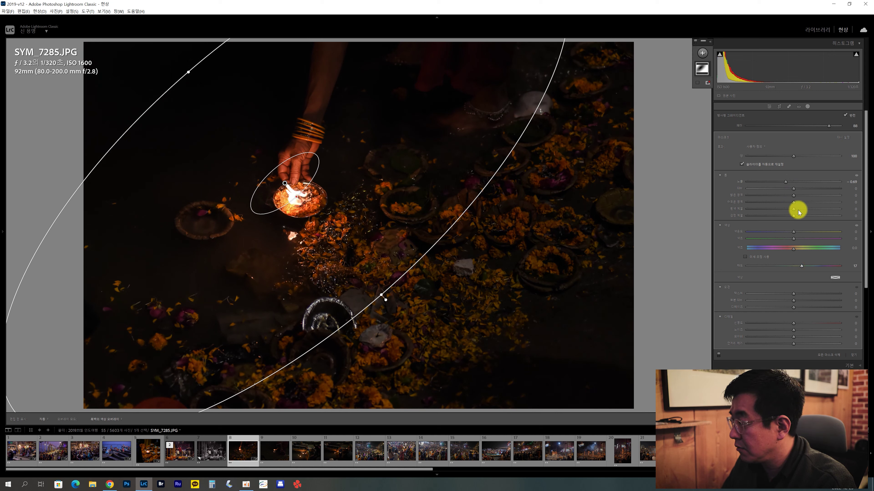
pyautogui.click(799, 301)
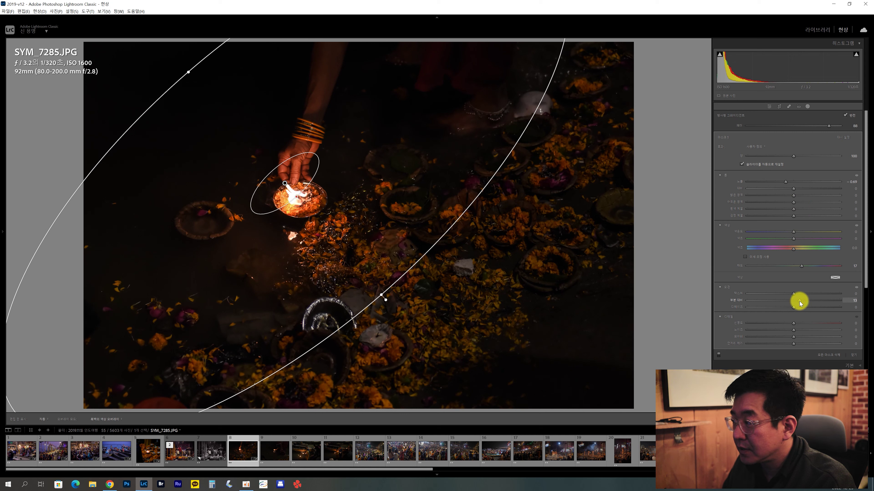
pyautogui.click(800, 307)
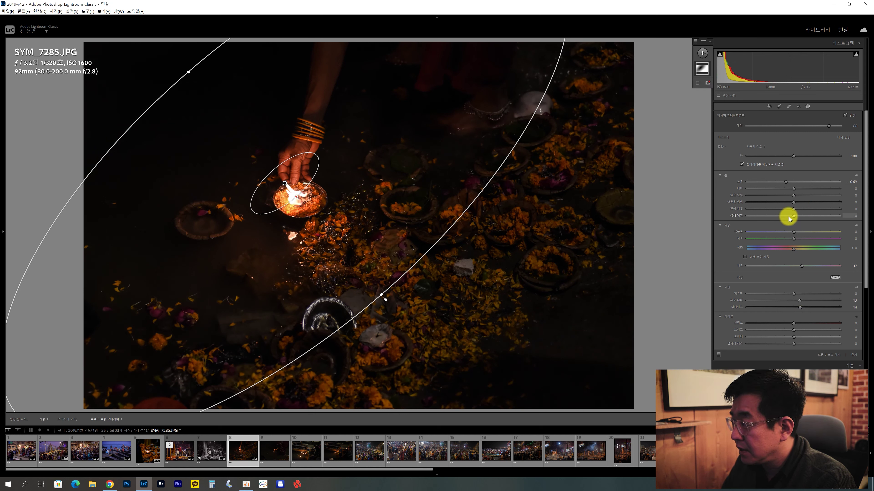
pyautogui.click(790, 203)
pyautogui.moveTo(790, 203); pyautogui.dragTo(787, 203)
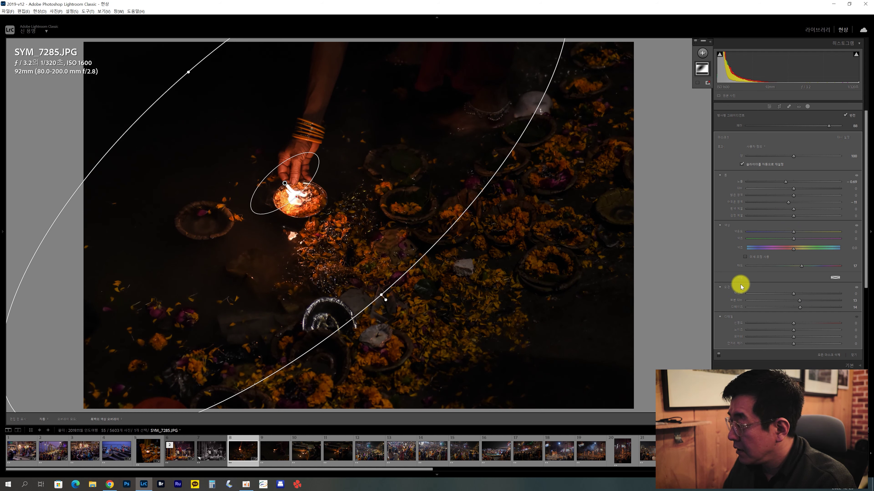
pyautogui.click(719, 354)
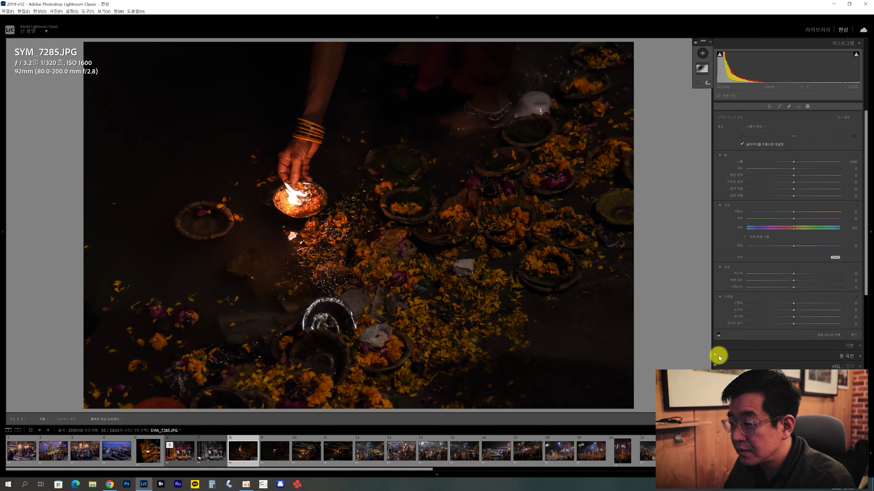
# Step: Compare the radial mask on and off, close masking, and check detail at 1:1
pyautogui.click(718, 336)
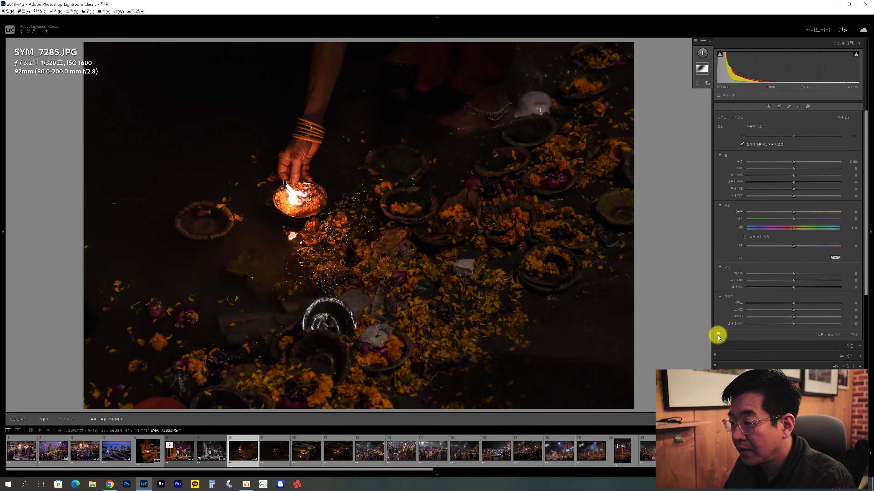
pyautogui.click(718, 335)
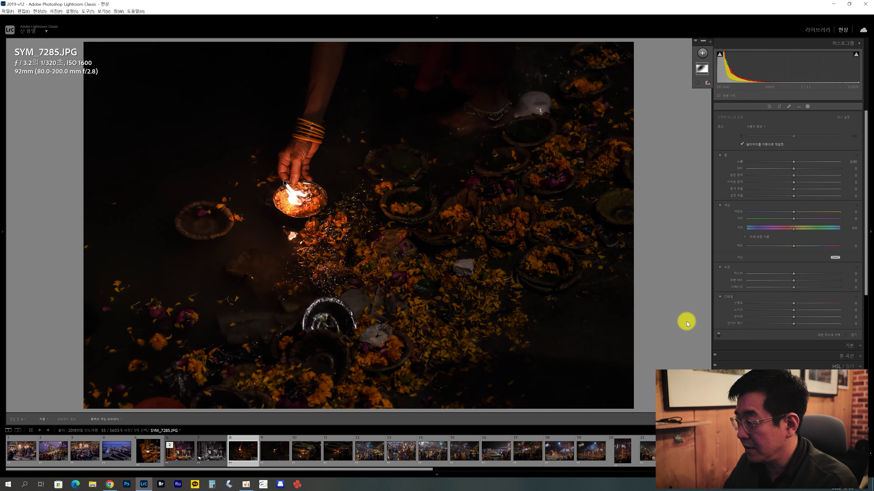
pyautogui.click(852, 334)
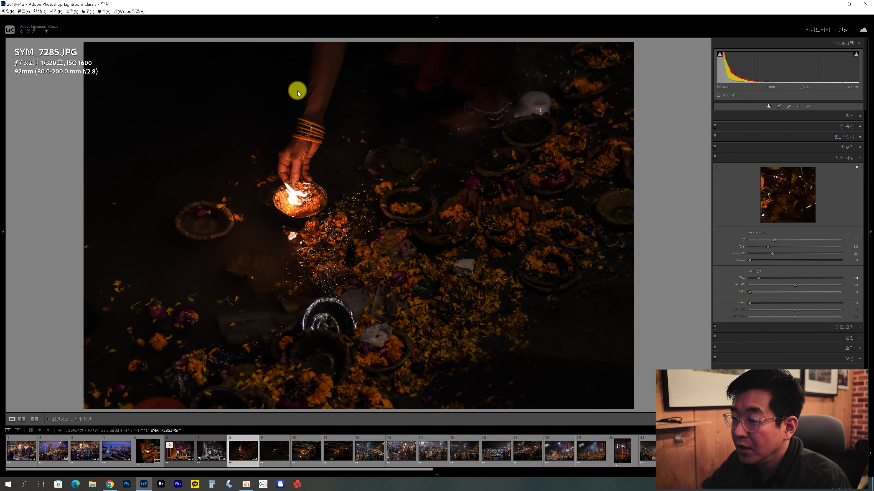
pyautogui.click(375, 179)
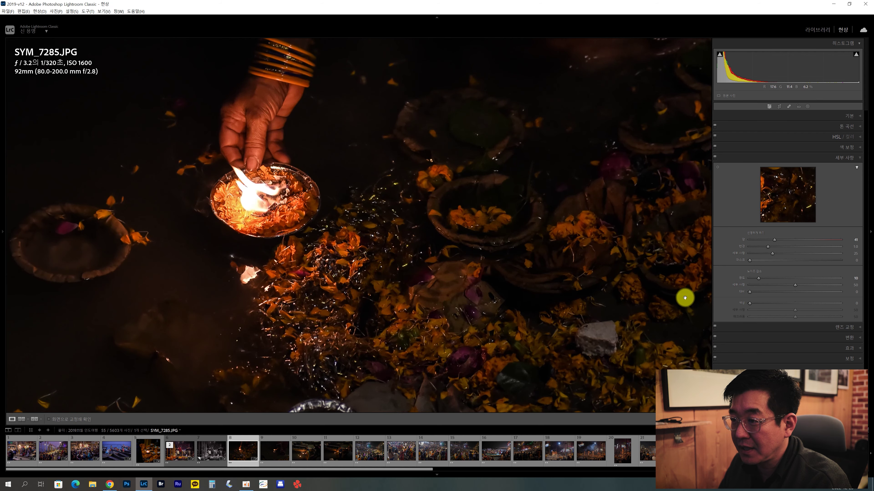
pyautogui.click(671, 224)
# Step: Raise Vibrance to about +14 and Contrast to about +8 in the Basic panel
pyautogui.click(849, 117)
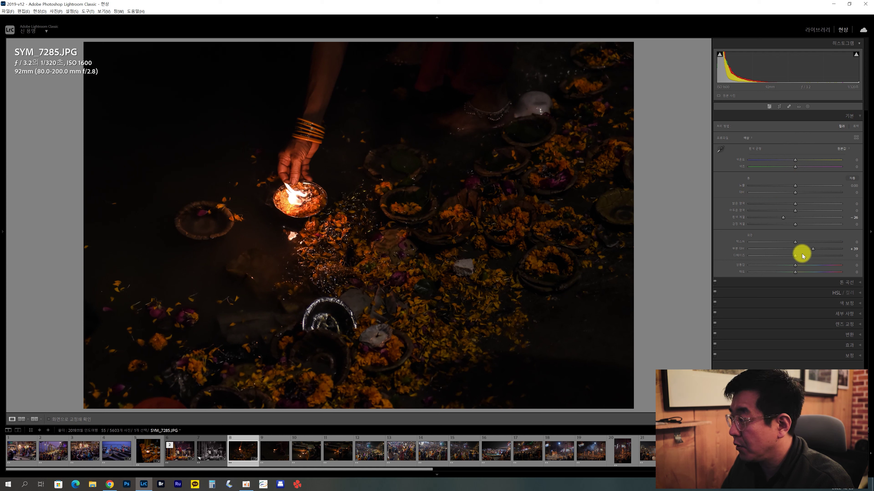
pyautogui.moveTo(796, 265); pyautogui.dragTo(799, 265)
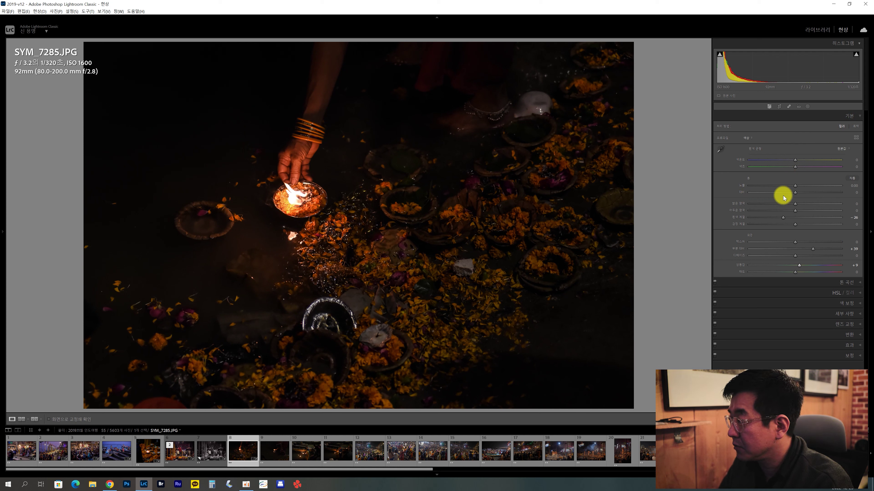
pyautogui.moveTo(800, 193); pyautogui.dragTo(796, 193)
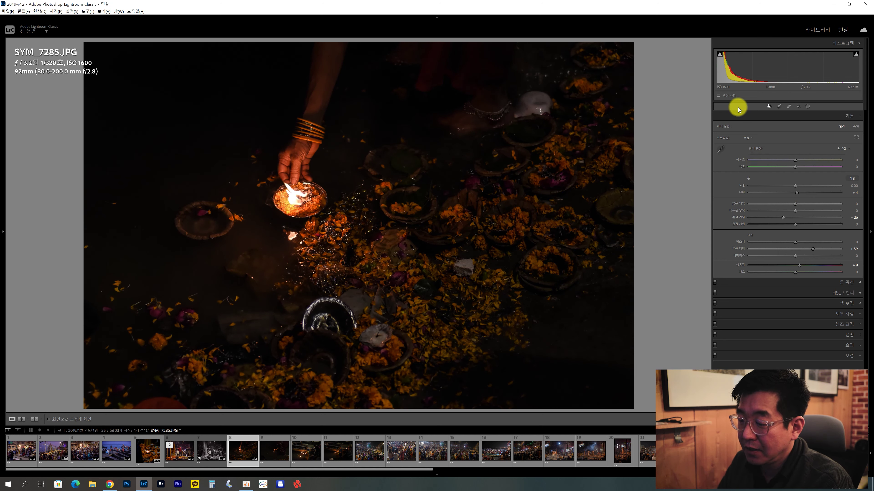
# Step: Create a virtual copy of SYM_7285 and recrop it around the hand holding the candle
pyautogui.rightClick(232, 450)
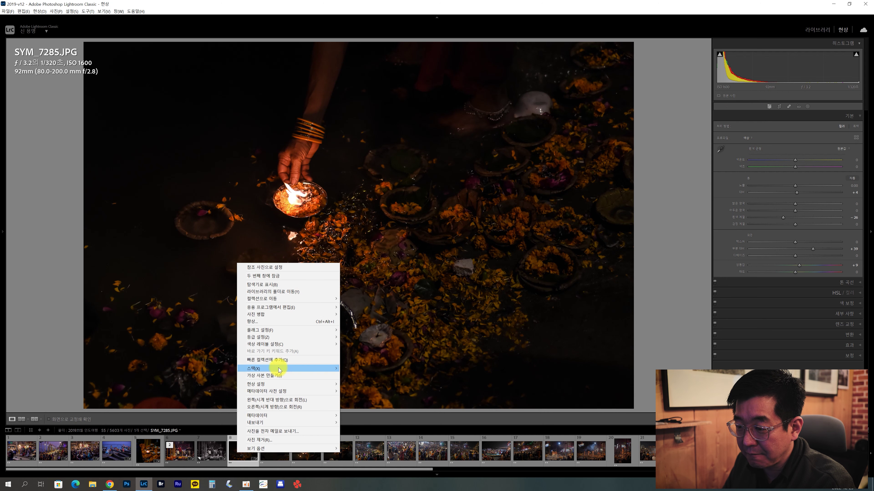
pyautogui.click(281, 376)
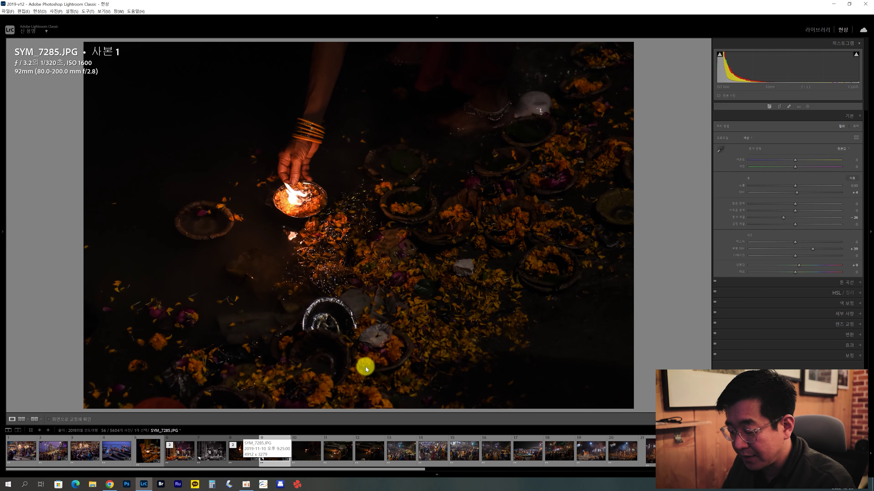
pyautogui.press('r')
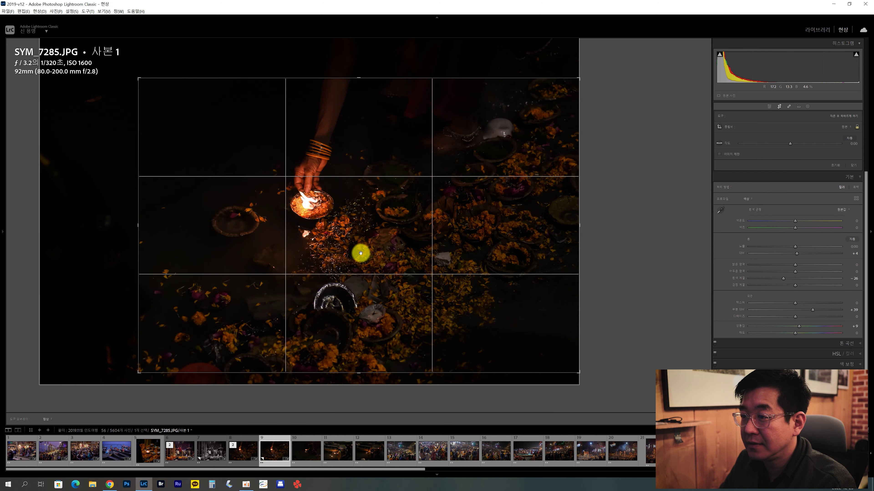
pyautogui.moveTo(359, 251); pyautogui.dragTo(435, 300)
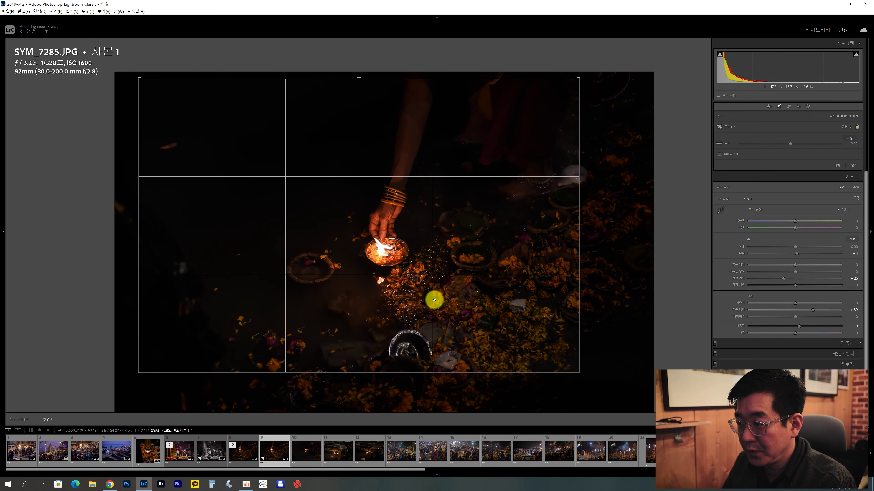
pyautogui.press('Return')
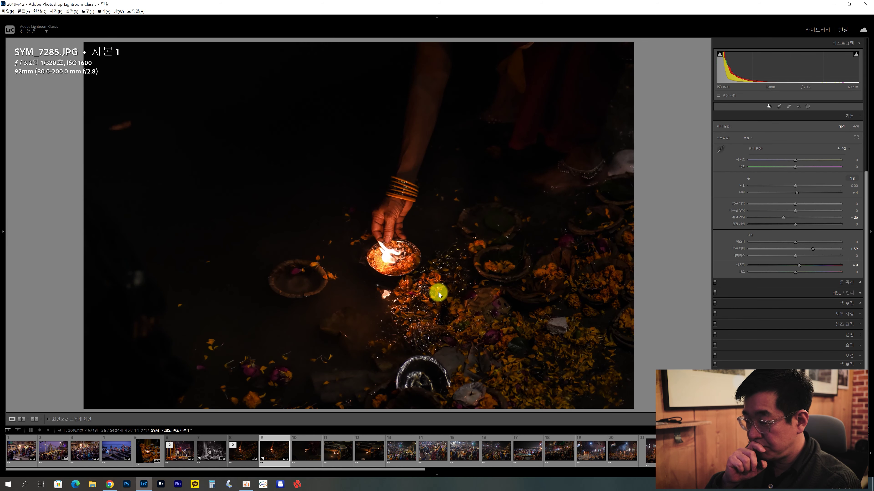
# Step: Nudge the copy's framing slightly inside the crop and keep the result
pyautogui.press('r')
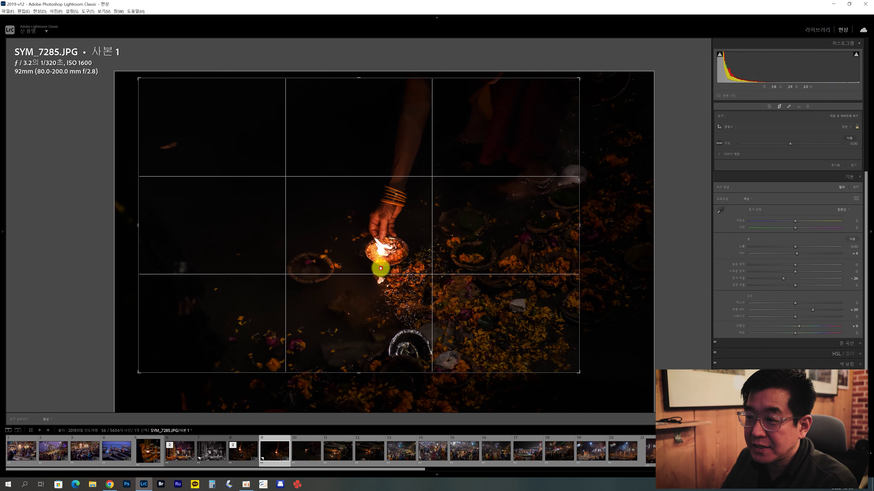
pyautogui.moveTo(380, 268); pyautogui.dragTo(393, 266)
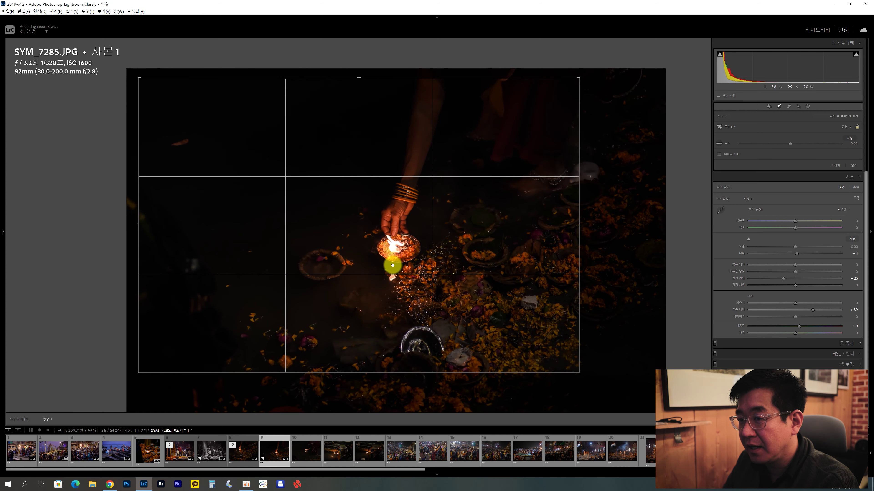
pyautogui.press('Return')
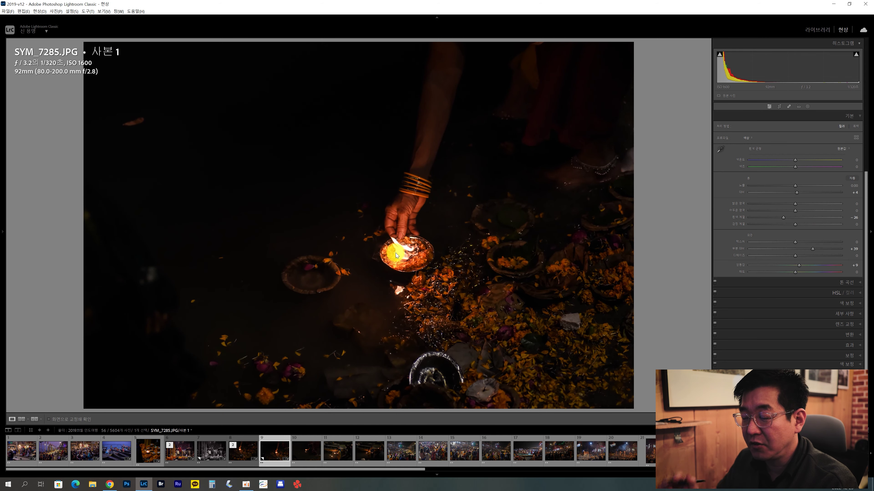
pyautogui.press('r')
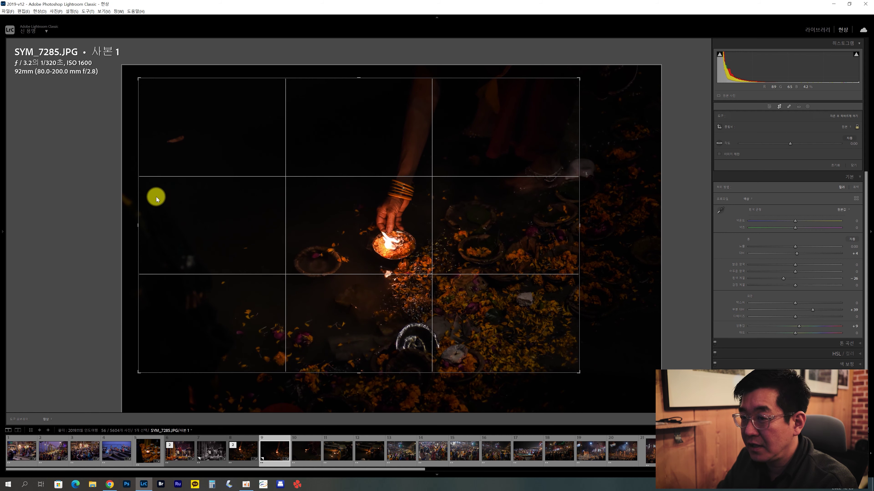
pyautogui.press('Return')
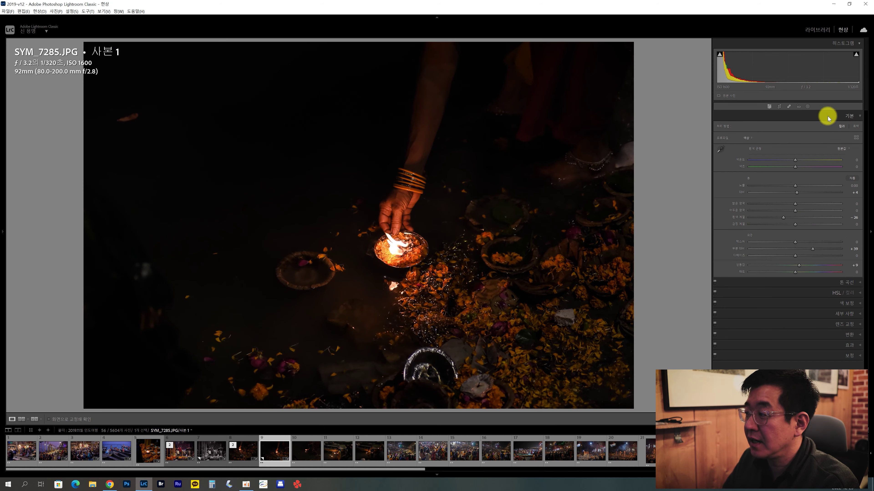
# Step: Convert the virtual copy to Black & White and heal the stray speck in its dark upper-left area
pyautogui.click(855, 126)
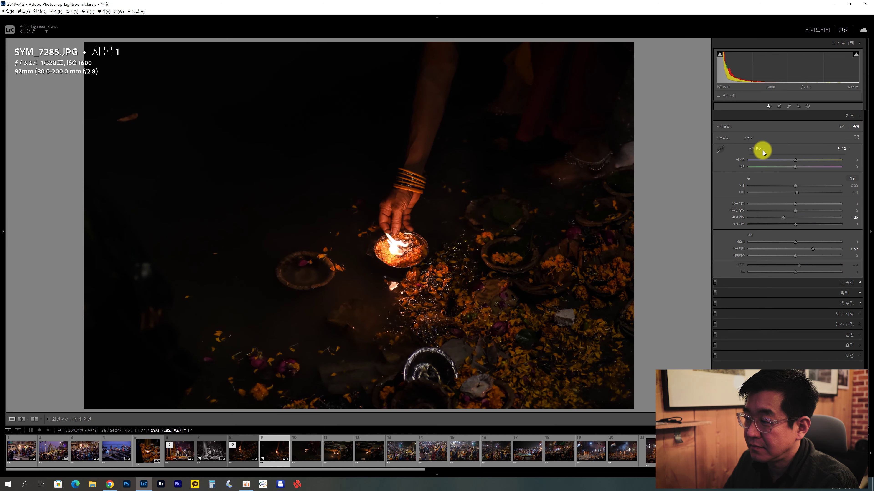
pyautogui.click(856, 126)
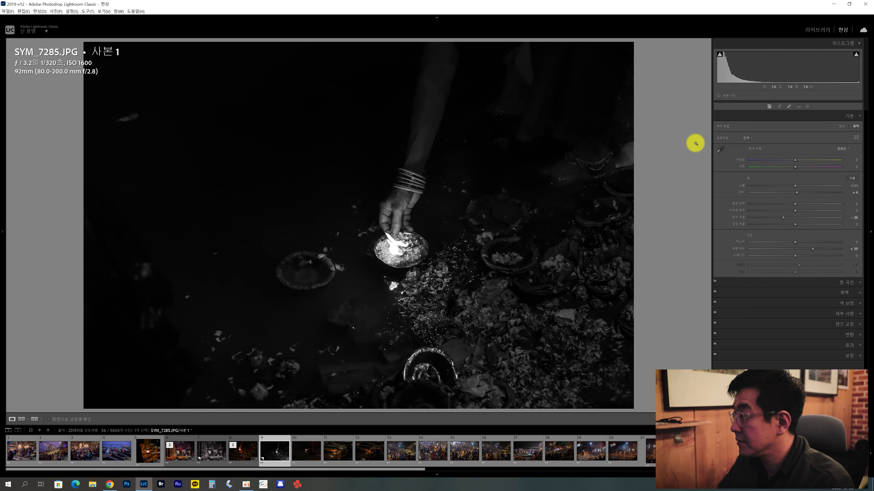
pyautogui.click(788, 107)
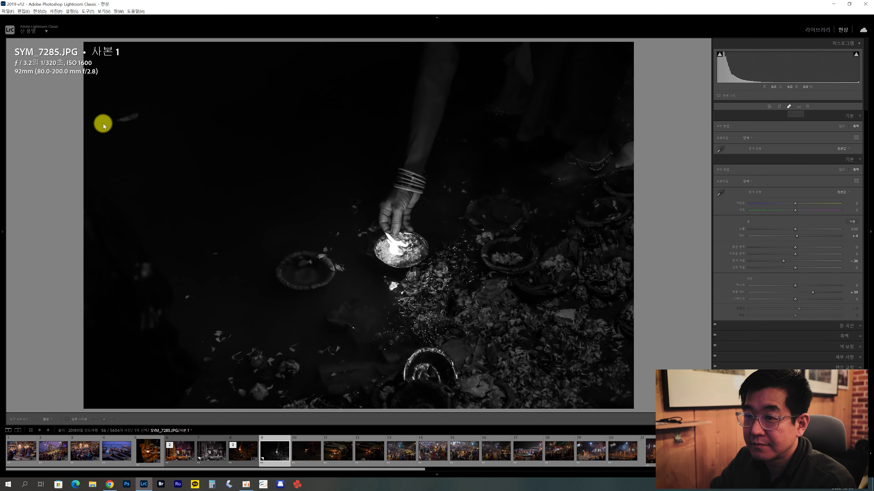
pyautogui.moveTo(125, 115); pyautogui.dragTo(136, 116)
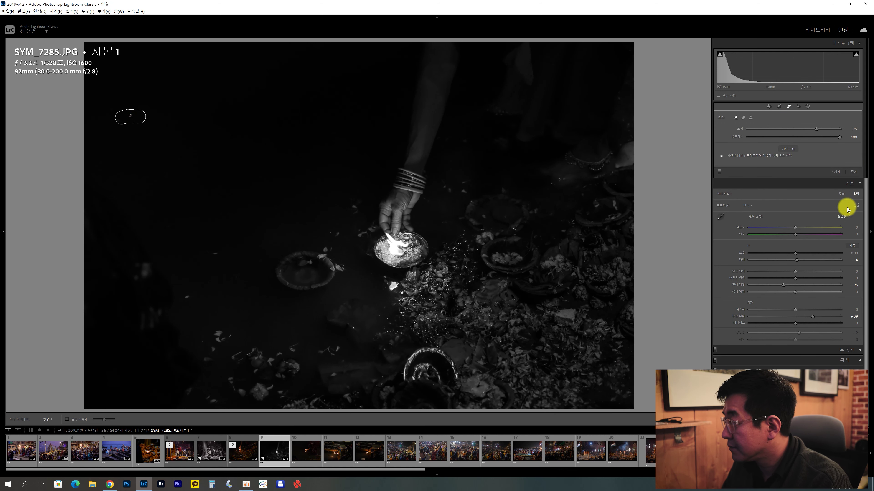
pyautogui.click(851, 172)
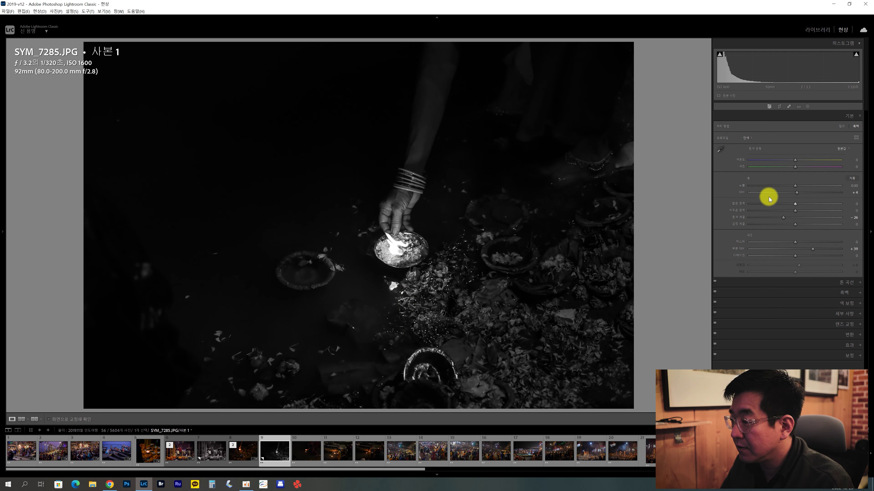
# Step: In the Tone Curve, lift the black point slightly and raise a new shadow point
pyautogui.click(839, 282)
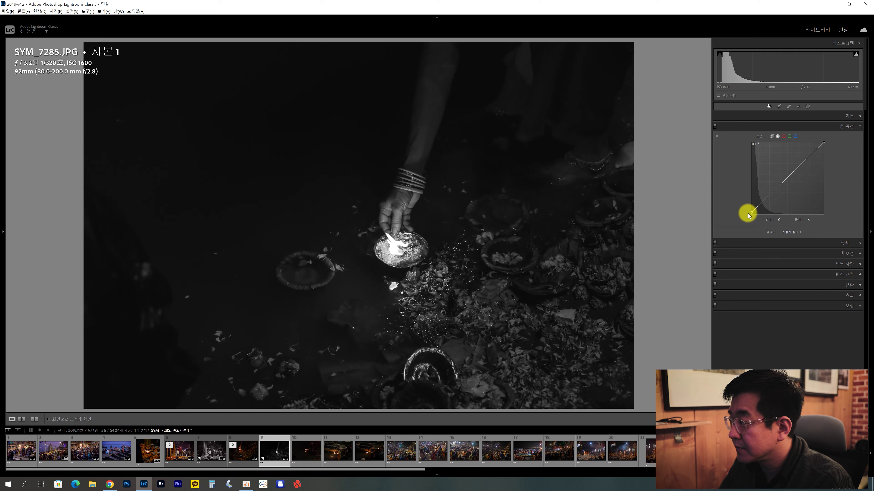
pyautogui.moveTo(748, 213); pyautogui.dragTo(749, 212)
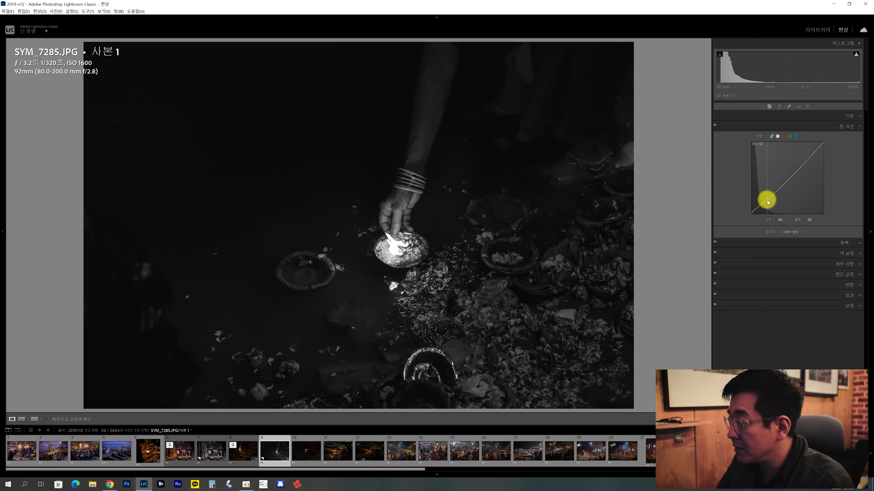
pyautogui.click(767, 199)
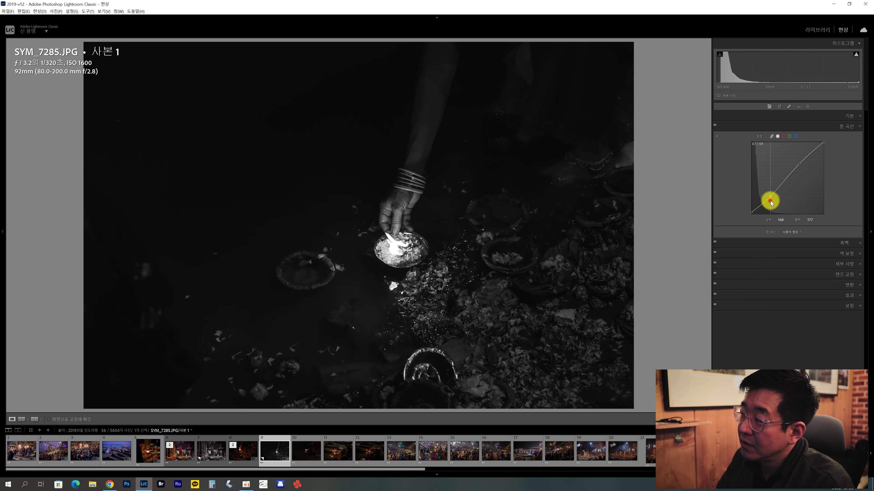
pyautogui.moveTo(768, 202); pyautogui.dragTo(769, 200)
# Step: Undo the last two curve adjustments, then compare the B&W copy against the colour original
pyautogui.hotkey('ctrl', 'z')
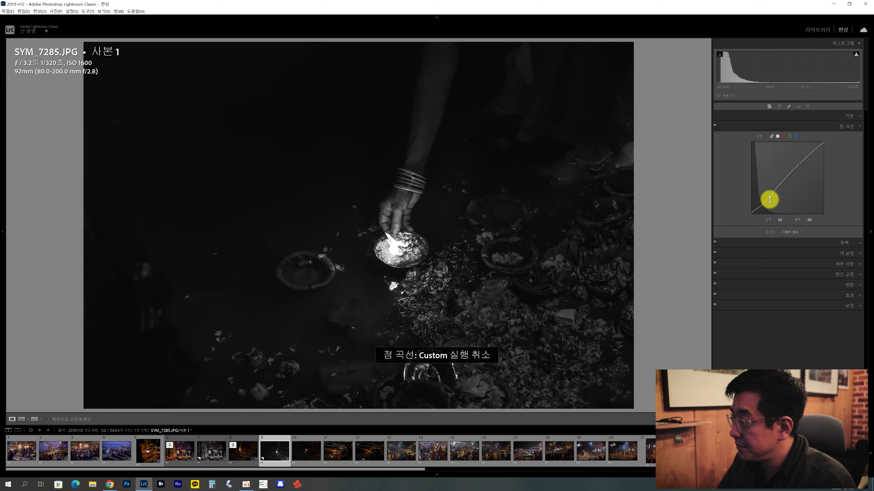
pyautogui.hotkey('ctrl', 'z')
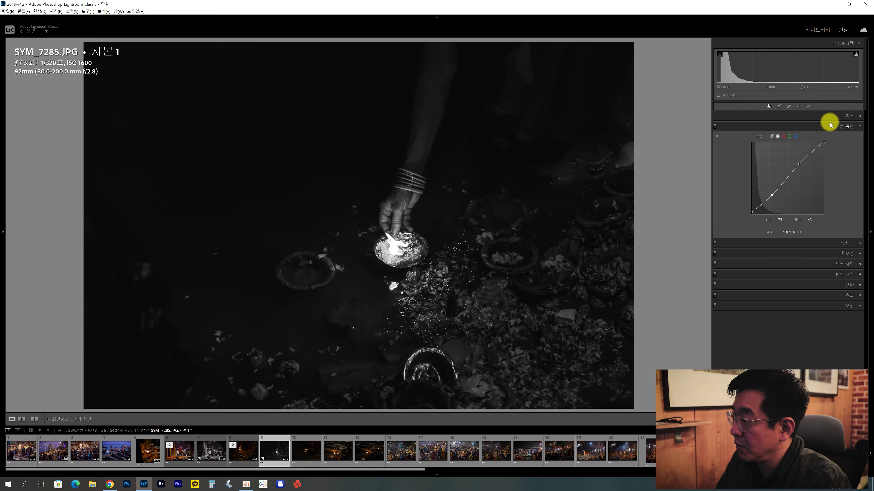
pyautogui.click(239, 451)
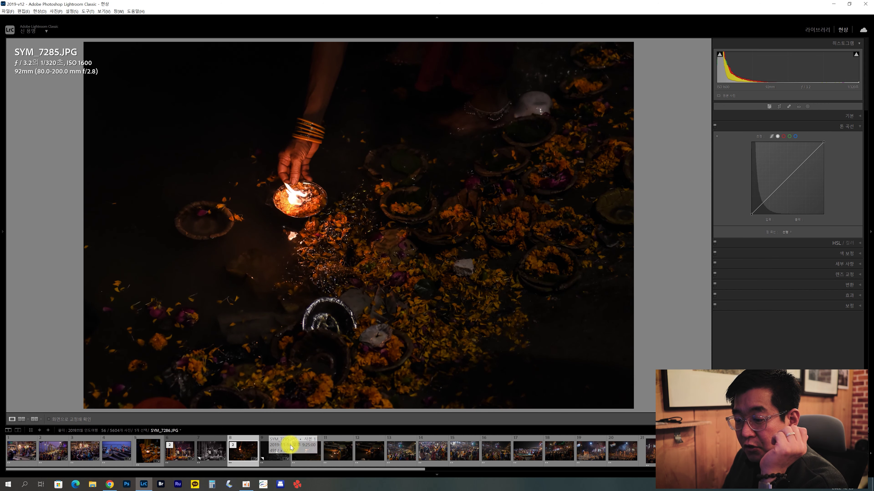
pyautogui.click(273, 458)
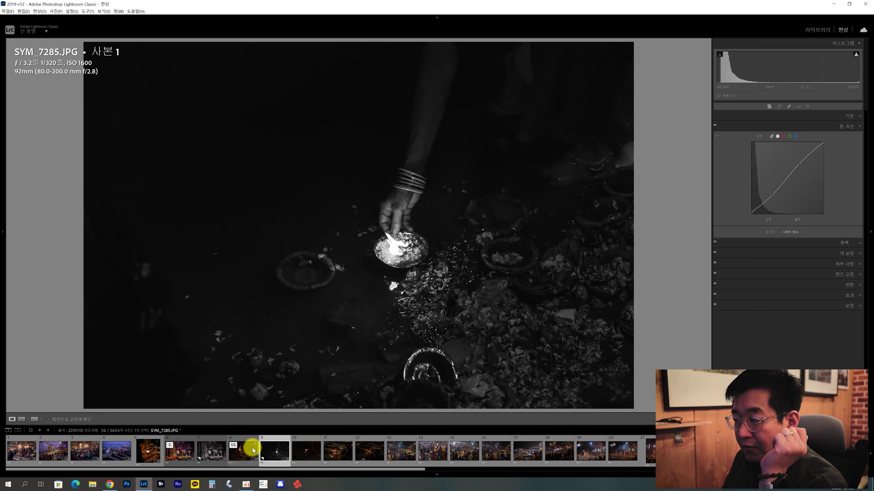
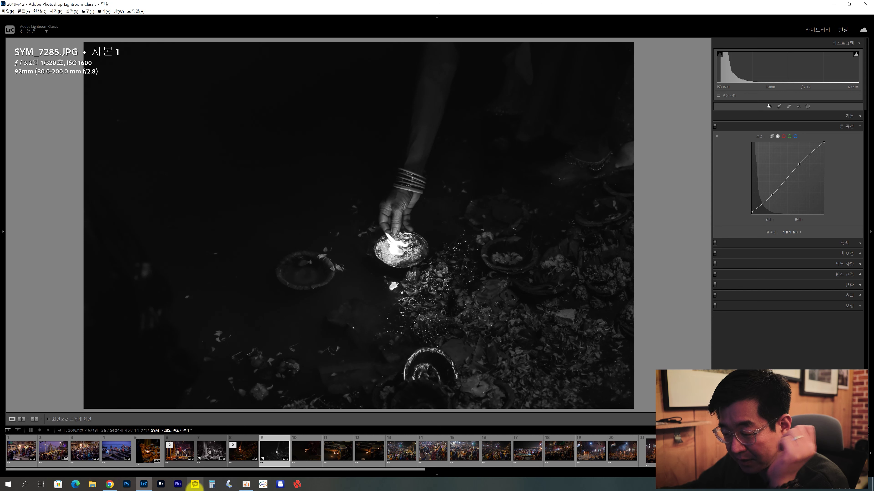
# Step: Select SYM_7286 and crop it tightly around the lit lamp
pyautogui.click(305, 453)
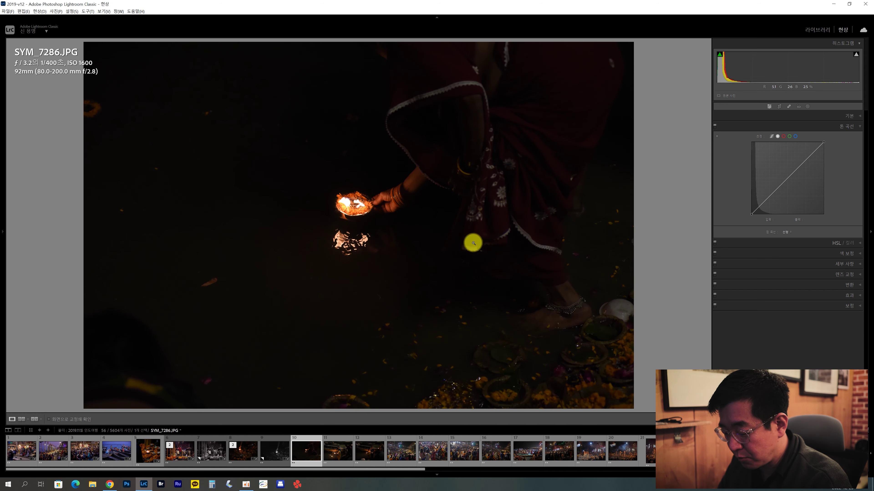
pyautogui.press('r')
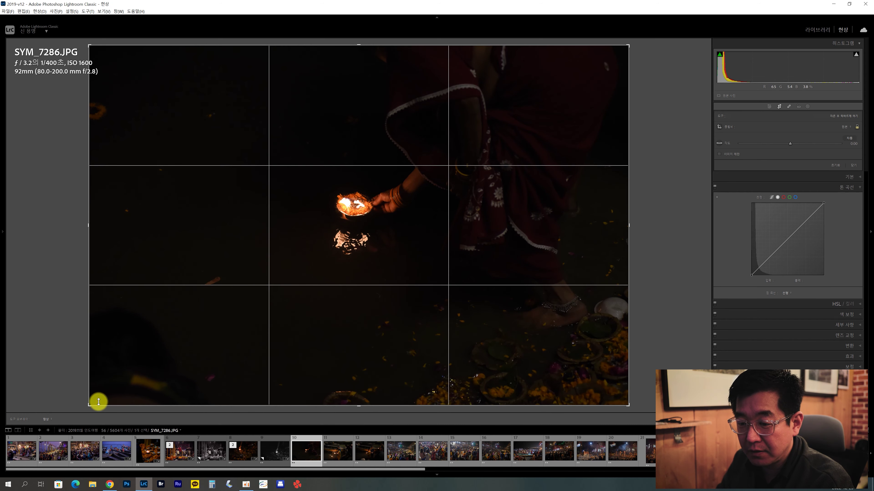
pyautogui.moveTo(88, 409); pyautogui.dragTo(188, 327)
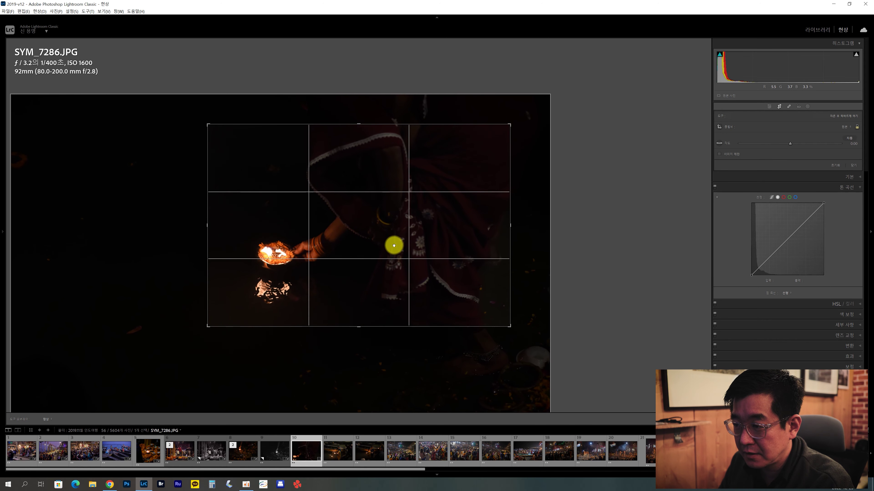
pyautogui.press('Return')
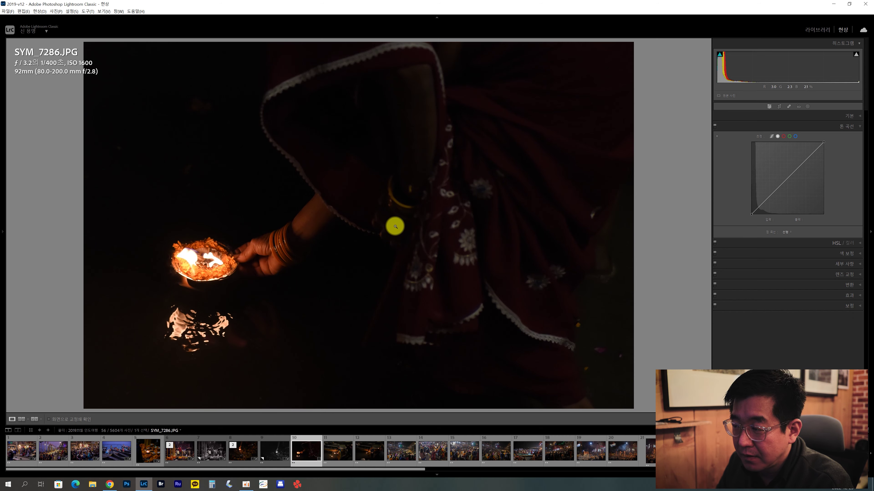
pyautogui.press('r')
pyautogui.moveTo(306, 275); pyautogui.dragTo(331, 270)
pyautogui.press('Return')
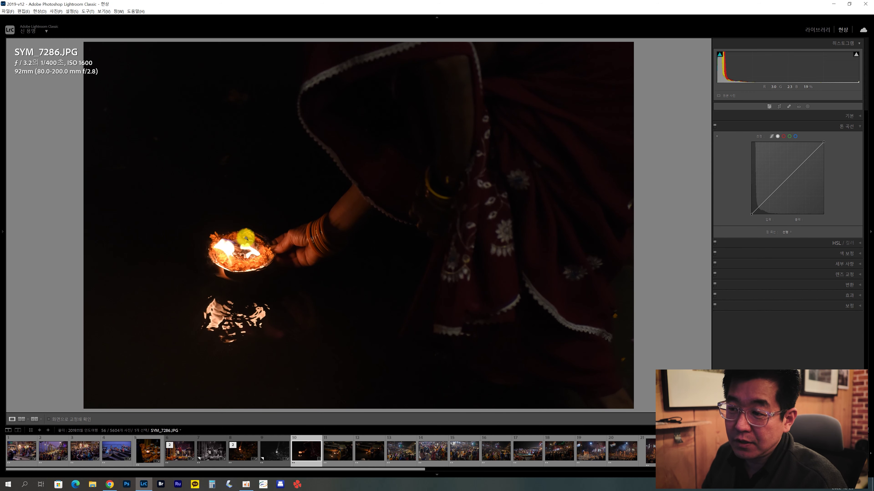
# Step: Widen and reposition the crop around the hand and sari, checking detail at full size
pyautogui.press('r')
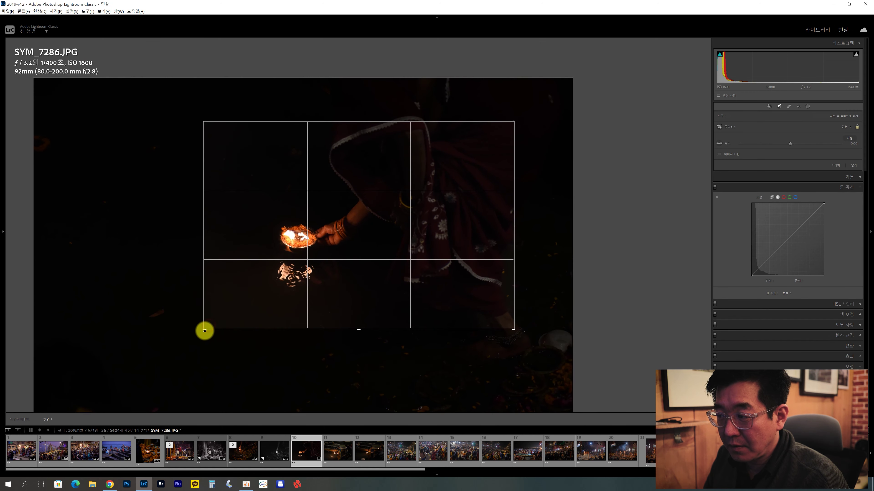
pyautogui.moveTo(209, 326); pyautogui.dragTo(199, 337)
pyautogui.moveTo(294, 294); pyautogui.dragTo(285, 306)
pyautogui.press('Return')
pyautogui.click(244, 258)
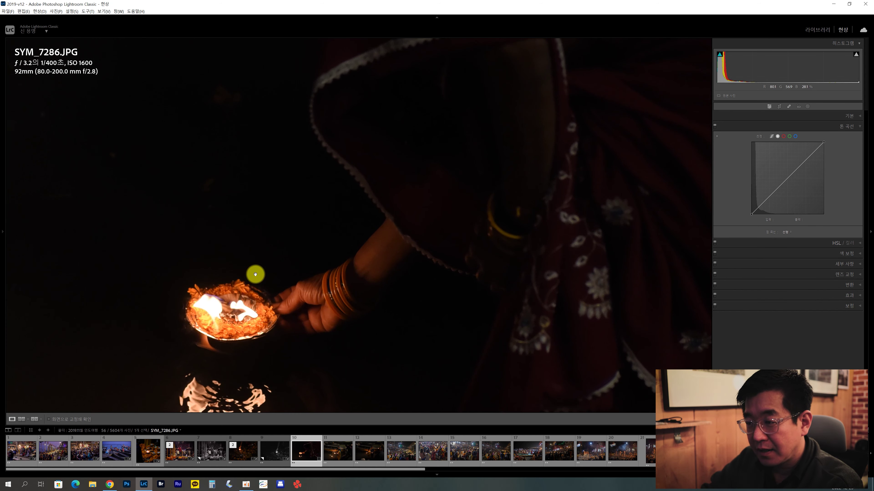
pyautogui.click(319, 325)
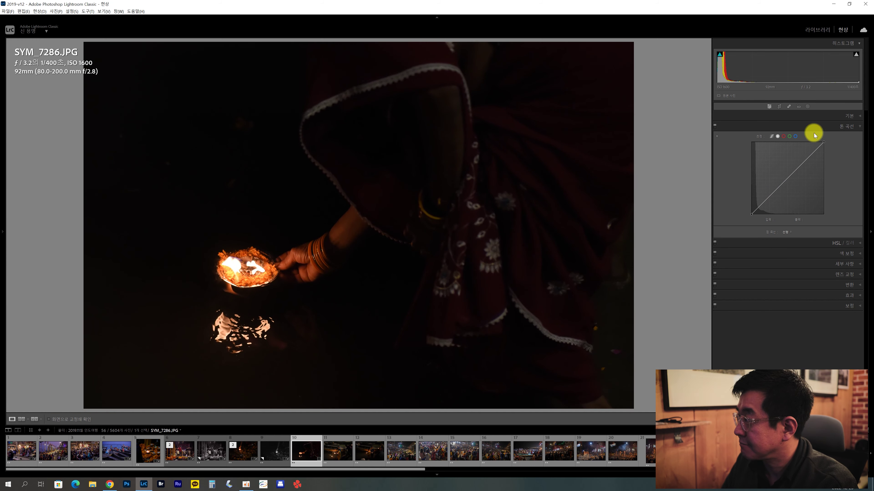
# Step: Rotate the crop slightly to straighten the lamp photo
pyautogui.click(845, 116)
pyautogui.press('r')
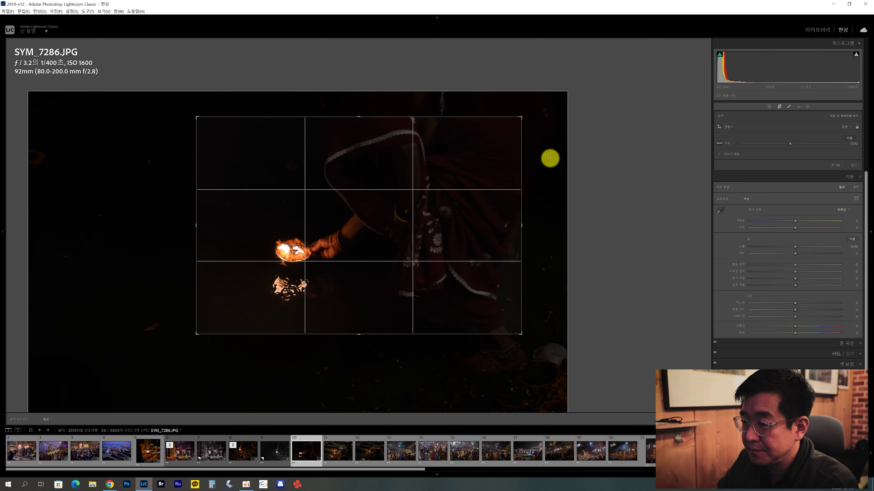
pyautogui.moveTo(550, 158); pyautogui.dragTo(554, 148)
pyautogui.press('Return')
# Step: Commit the rotation, then set Clarity +37, Shadows +12, Whites −9 and lift Blacks near zero
pyautogui.press('r')
pyautogui.press('Return')
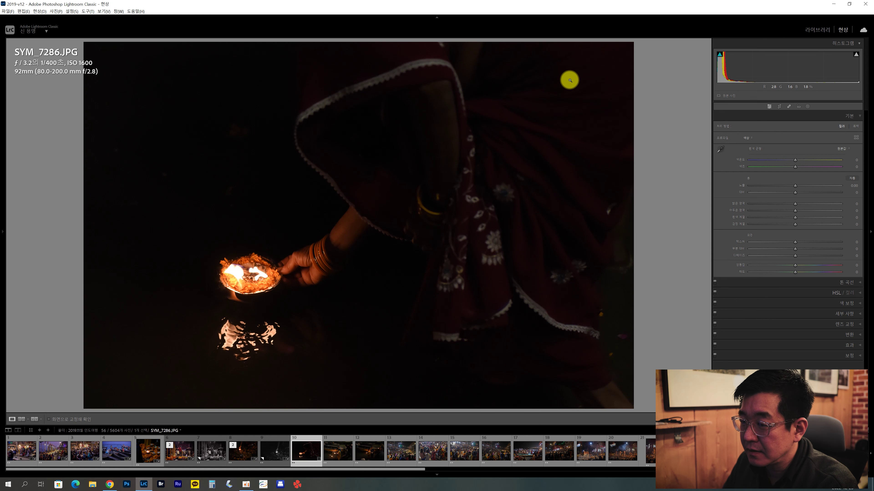
pyautogui.moveTo(805, 248); pyautogui.dragTo(811, 248)
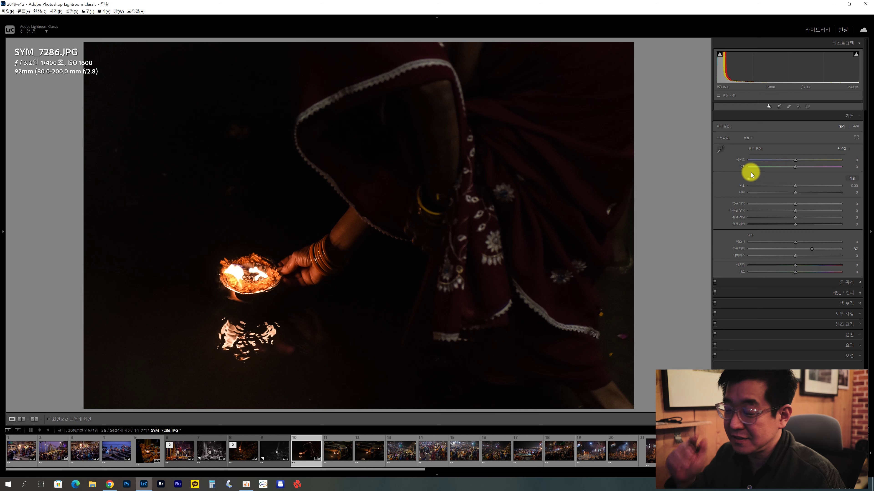
pyautogui.click(800, 210)
pyautogui.click(784, 224)
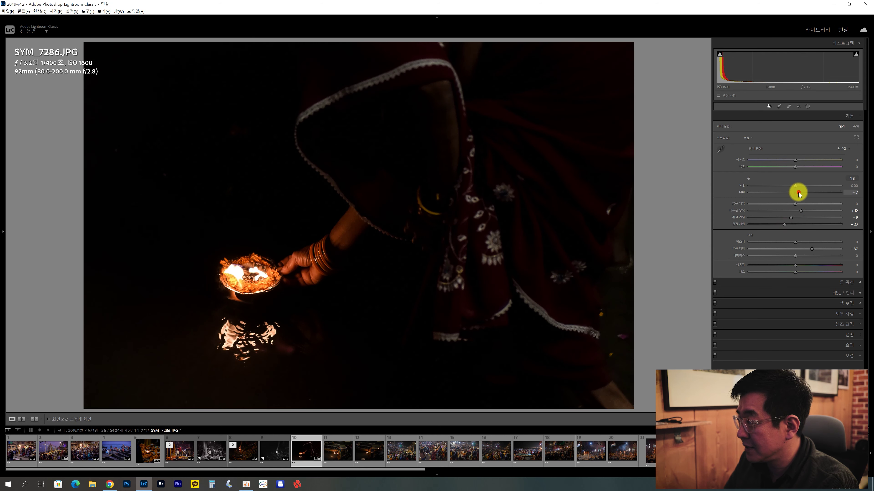
pyautogui.moveTo(799, 194); pyautogui.dragTo(799, 192)
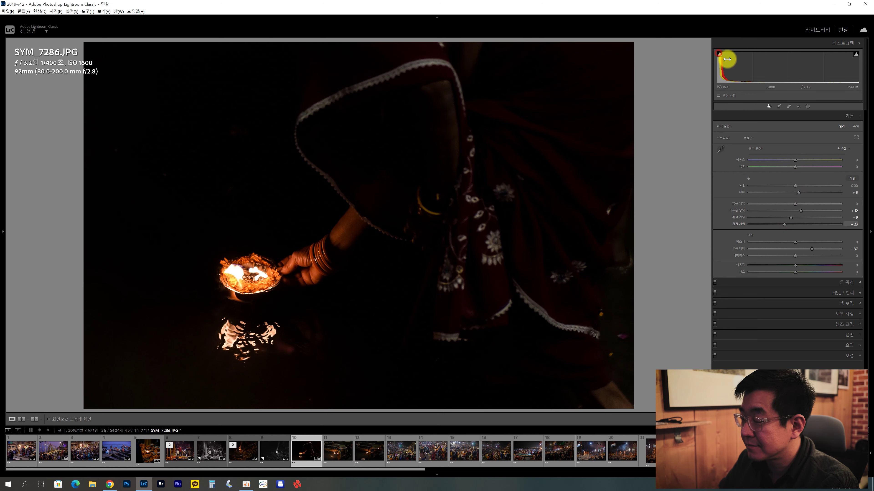
pyautogui.moveTo(785, 224); pyautogui.dragTo(795, 224)
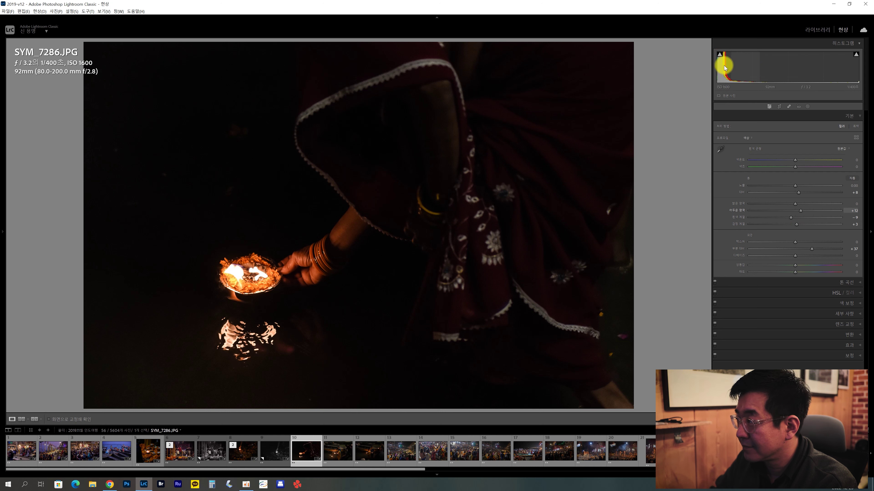
pyautogui.click(843, 314)
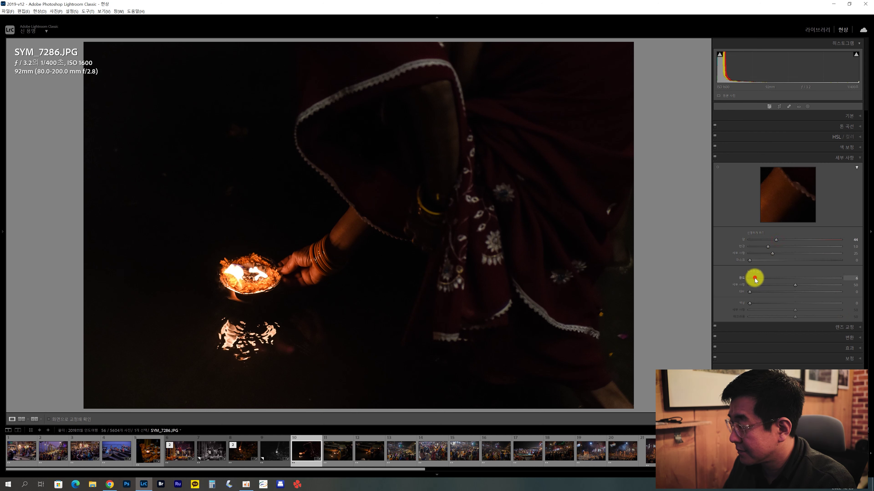
# Step: Raise Vibrance from −28 to −21 and warm Temperature to about +2
pyautogui.click(310, 295)
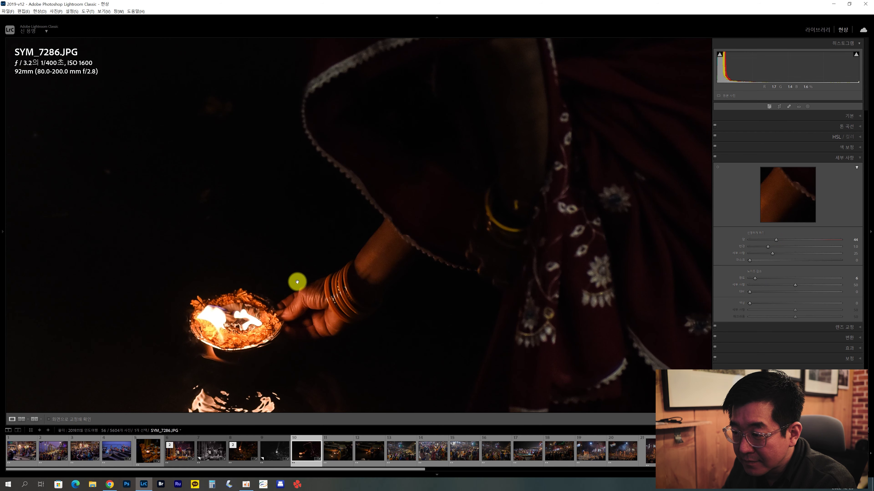
pyautogui.click(308, 352)
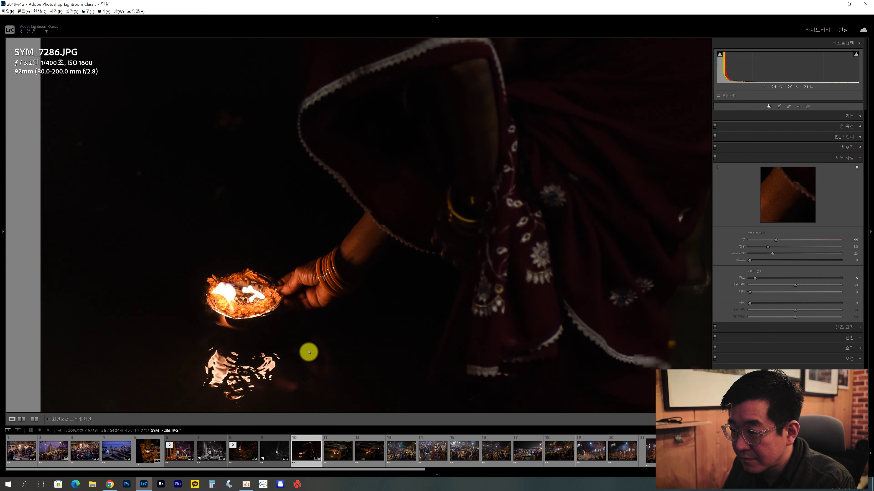
pyautogui.click(849, 116)
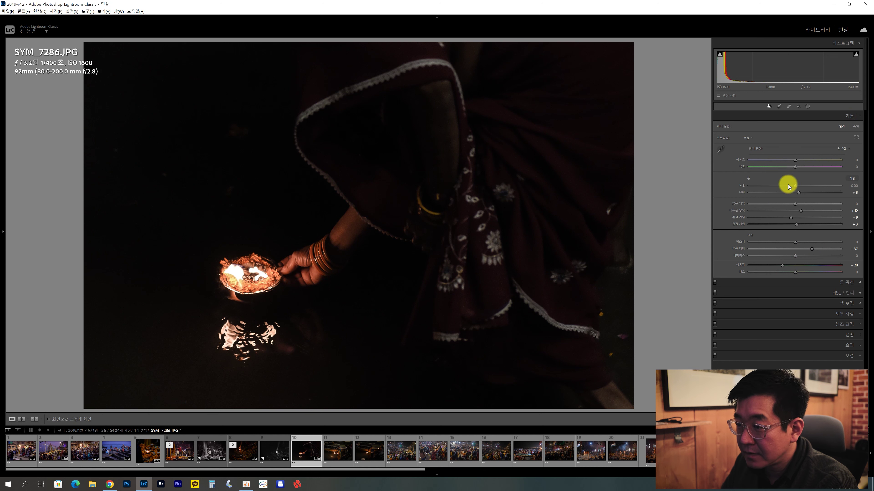
pyautogui.moveTo(782, 265); pyautogui.dragTo(785, 266)
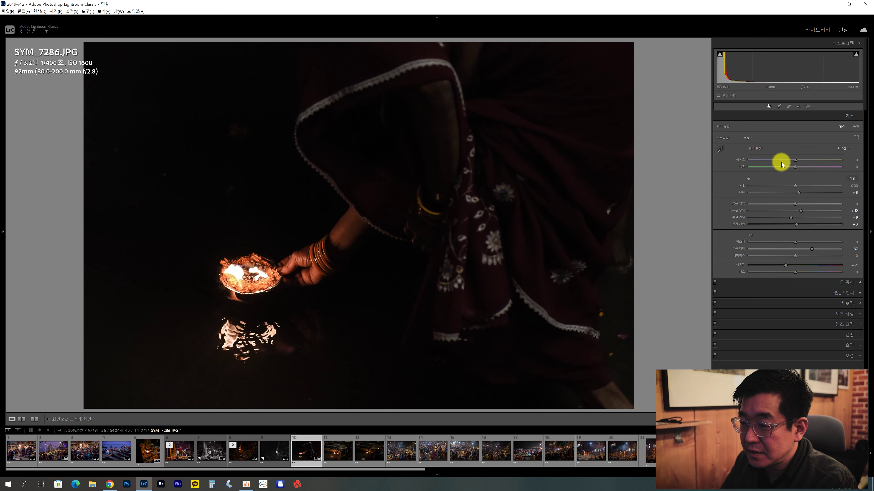
pyautogui.moveTo(795, 160); pyautogui.dragTo(794, 159)
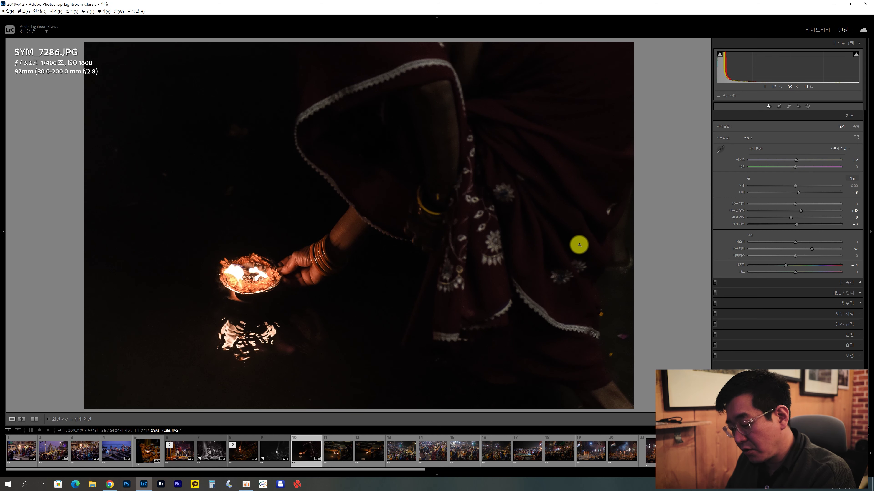
pyautogui.hotkey('shift', 'm')
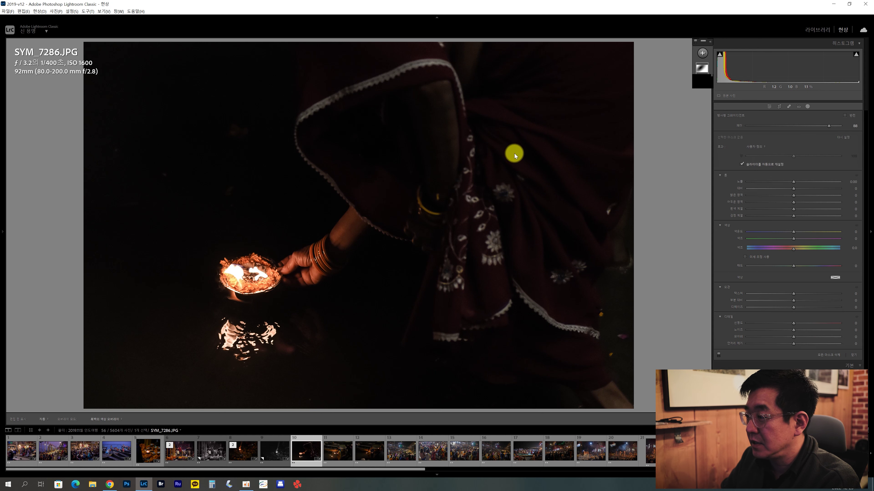
# Step: Add a radial filter over the sari with Whites −25, Highlights −10, Exposure −1.05, Contrast −10
pyautogui.moveTo(619, 317); pyautogui.dragTo(626, 327)
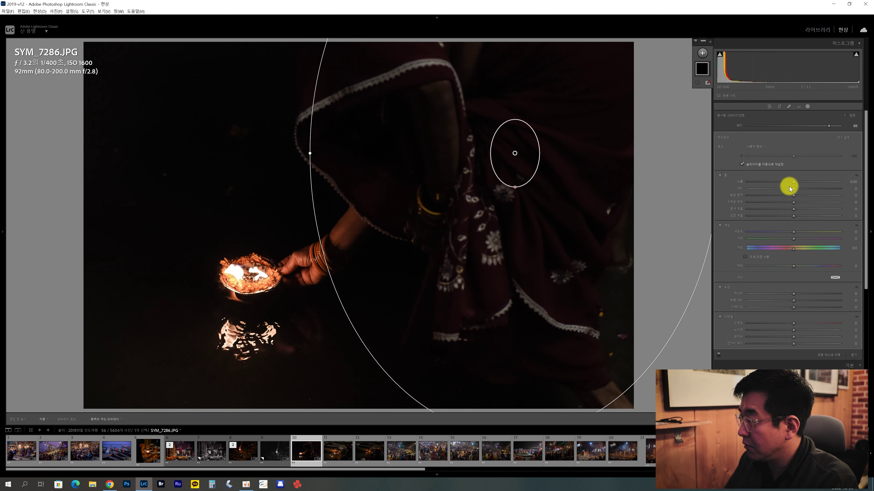
pyautogui.click(783, 209)
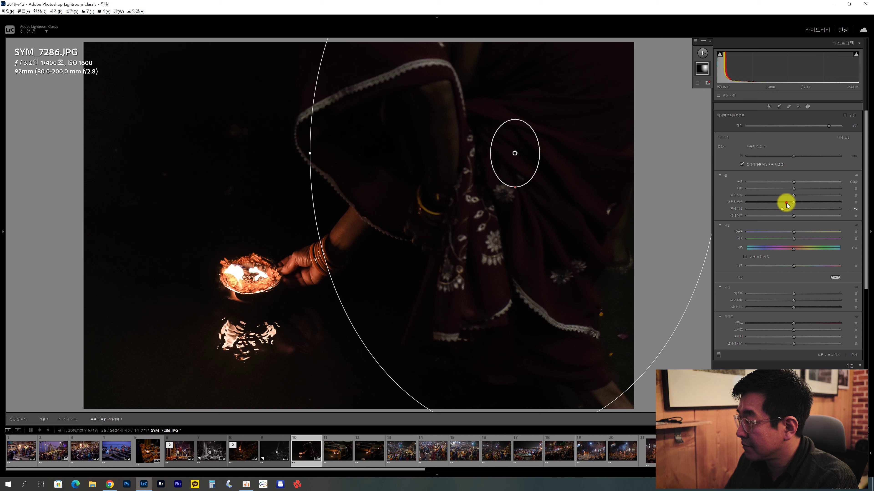
pyautogui.click(789, 195)
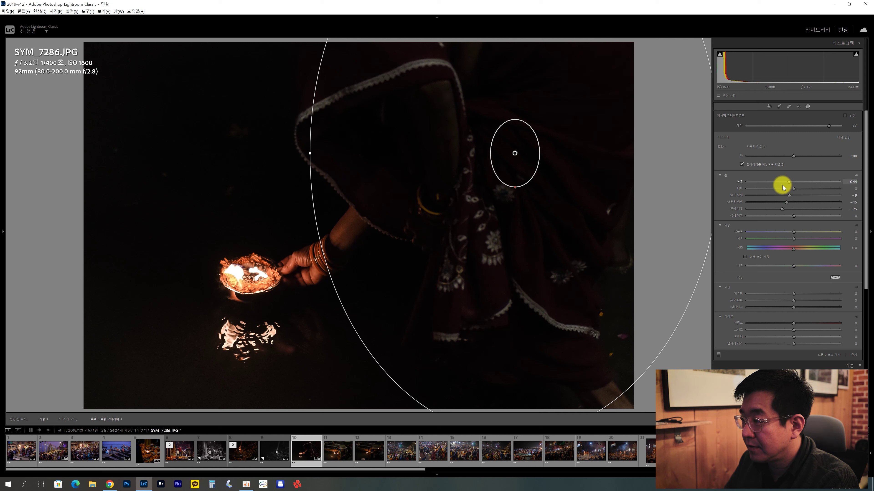
pyautogui.click(782, 183)
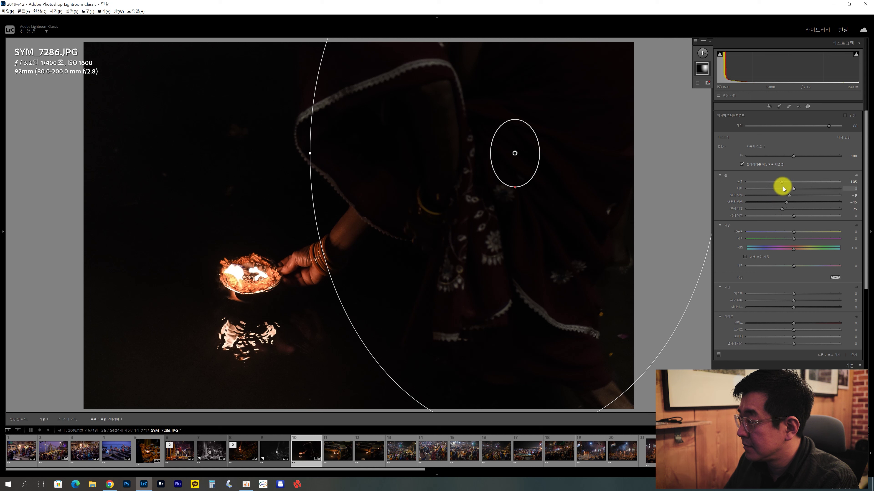
pyautogui.moveTo(782, 189); pyautogui.dragTo(778, 190)
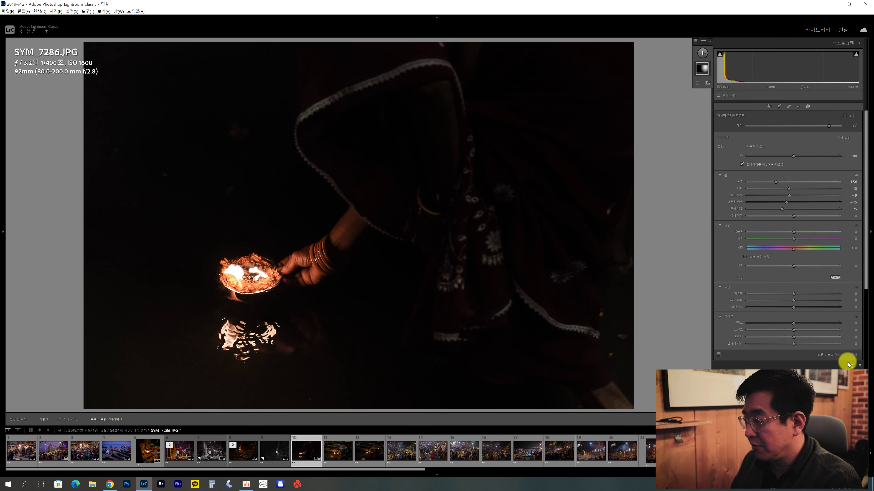
pyautogui.click(852, 357)
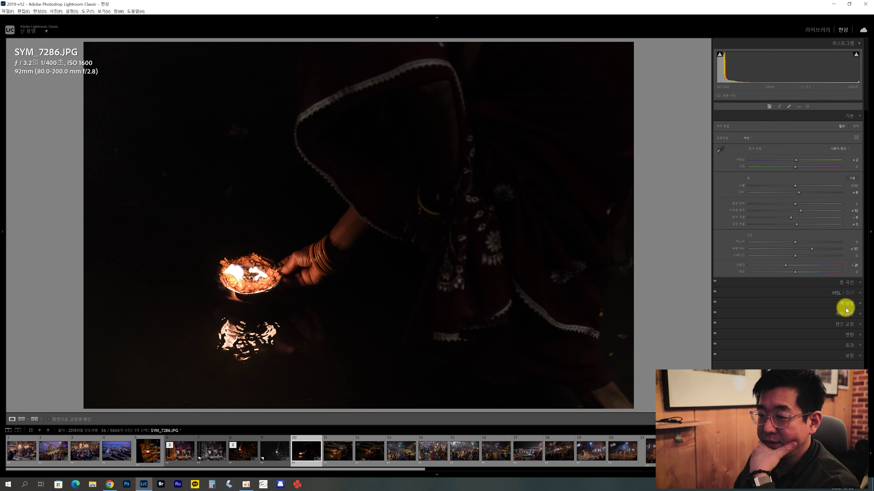
pyautogui.click(335, 300)
pyautogui.click(244, 296)
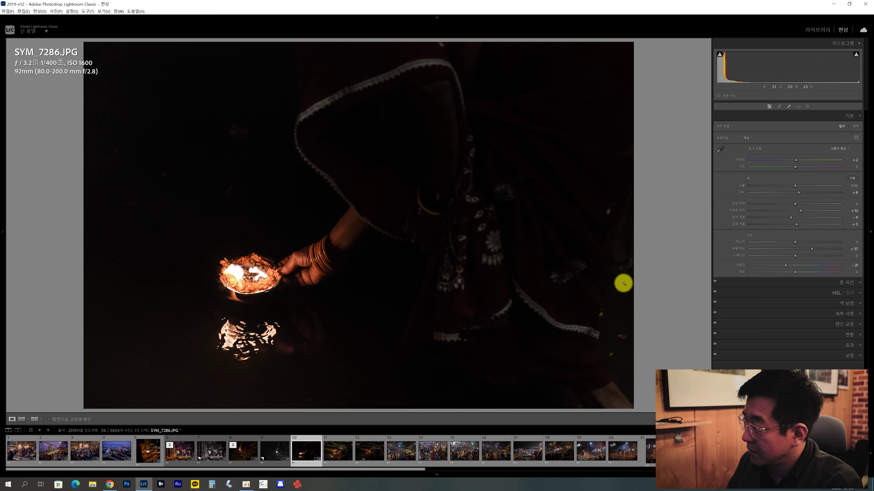
pyautogui.click(846, 314)
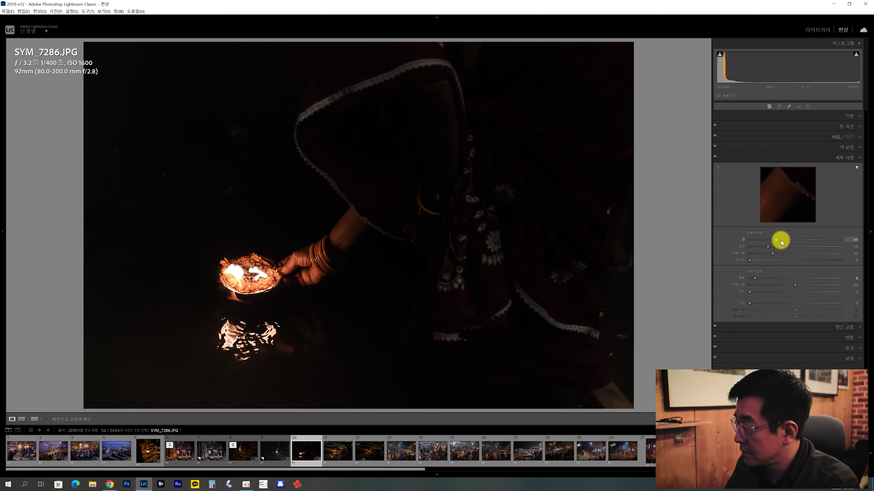
pyautogui.click(845, 116)
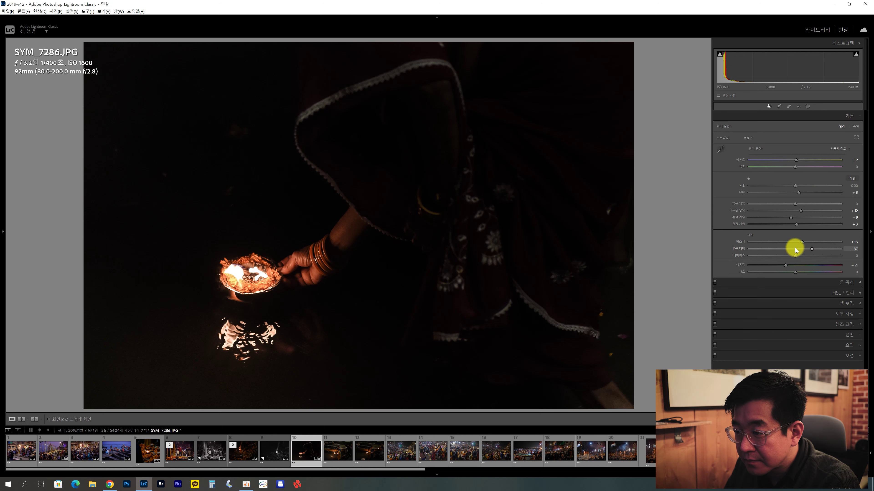
pyautogui.press('z')
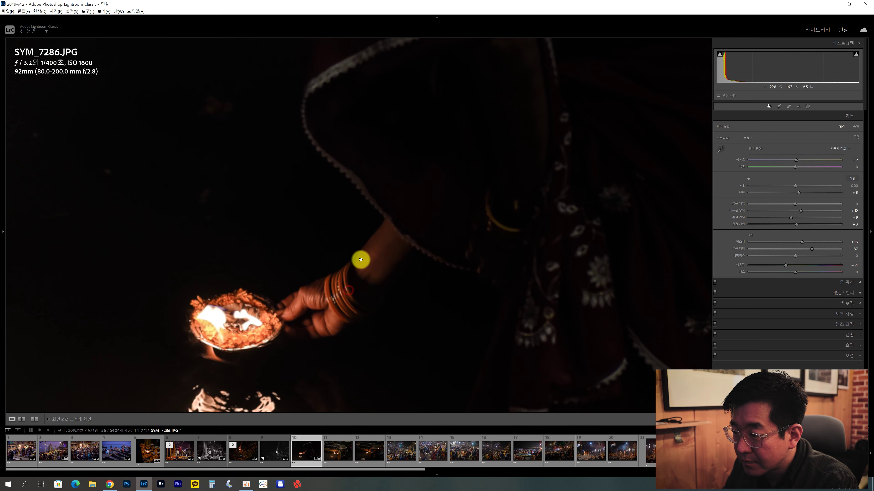
pyautogui.moveTo(361, 260); pyautogui.dragTo(364, 244)
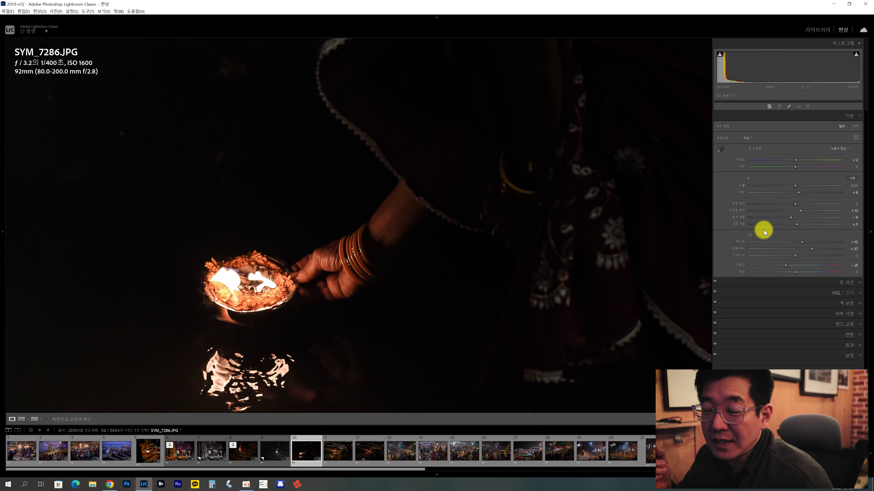
pyautogui.press('z')
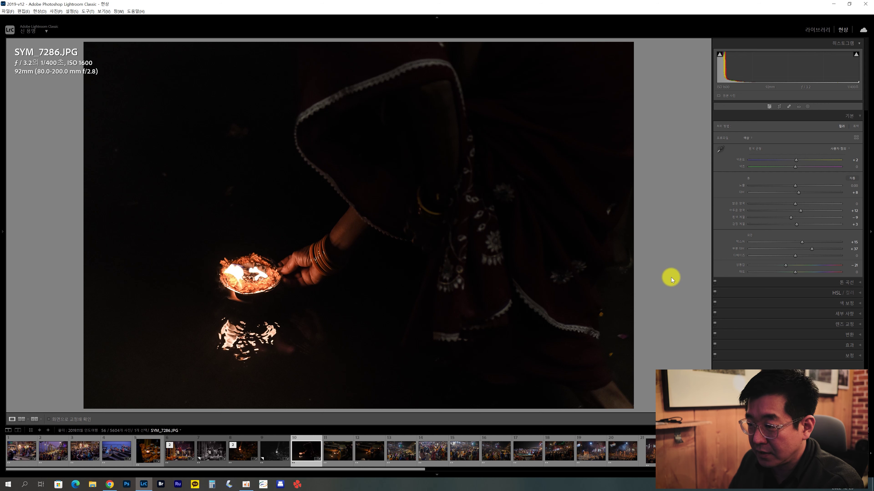
# Step: Create a virtual copy of the candle-bowl photo and set its treatment to Black & White
pyautogui.rightClick(299, 454)
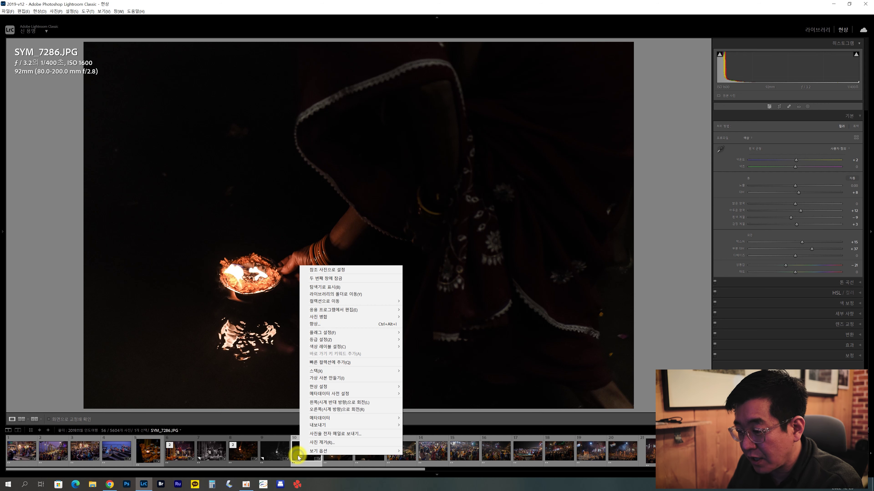
pyautogui.click(345, 379)
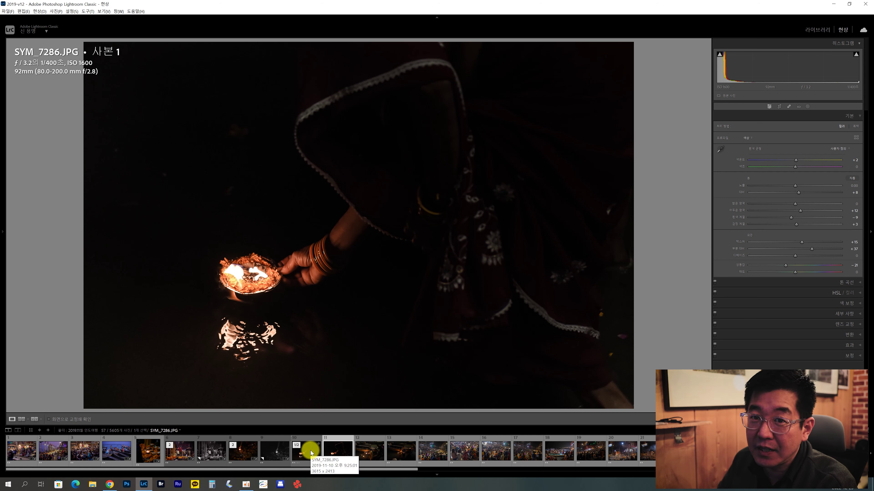
pyautogui.click(855, 126)
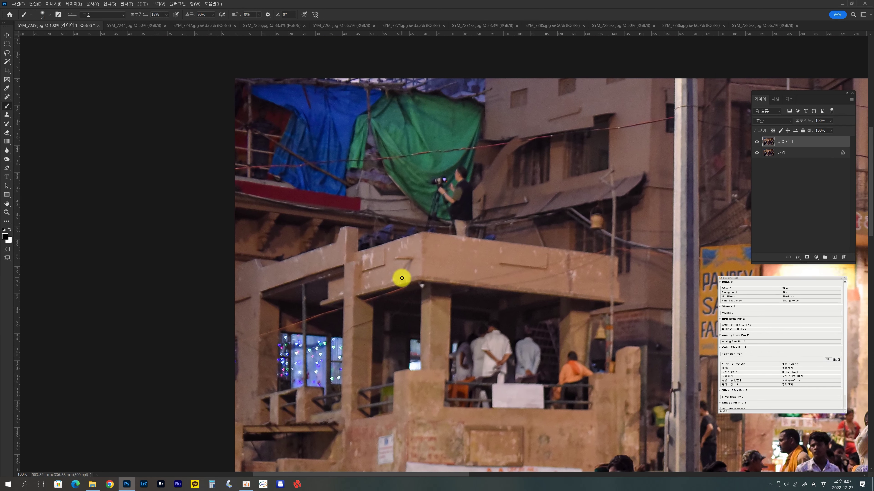
# Step: Duplicate the ghat layer and raise exposure on the crowd with a Camera Raw radial mask
pyautogui.moveTo(400, 277)
pyautogui.mouseDown()
pyautogui.moveTo(229, 294)
pyautogui.moveTo(574, 215)
pyautogui.moveTo(378, 170)
pyautogui.moveTo(372, 248)
pyautogui.mouseUp()
pyautogui.press('z')
pyautogui.hotkey('ctrl', 'j')
pyautogui.hotkey('shift', 'ctrl', 'a')
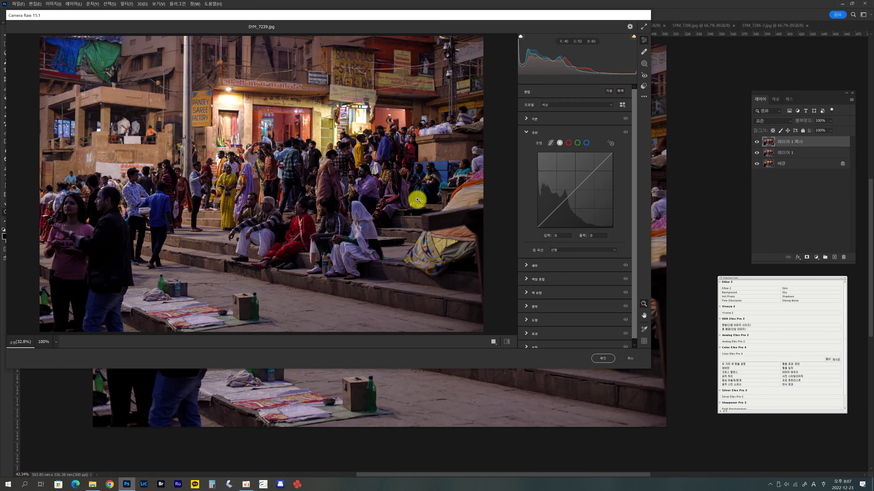
pyautogui.hotkey('shift', 'w')
pyautogui.hotkey('shift', 'j')
pyautogui.moveTo(341, 203); pyautogui.dragTo(312, 290)
pyautogui.moveTo(574, 257); pyautogui.dragTo(582, 256)
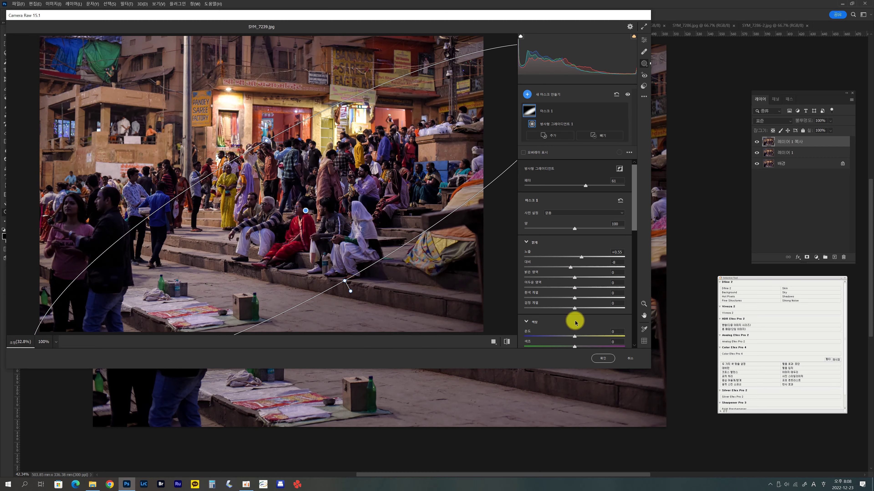
pyautogui.click(602, 359)
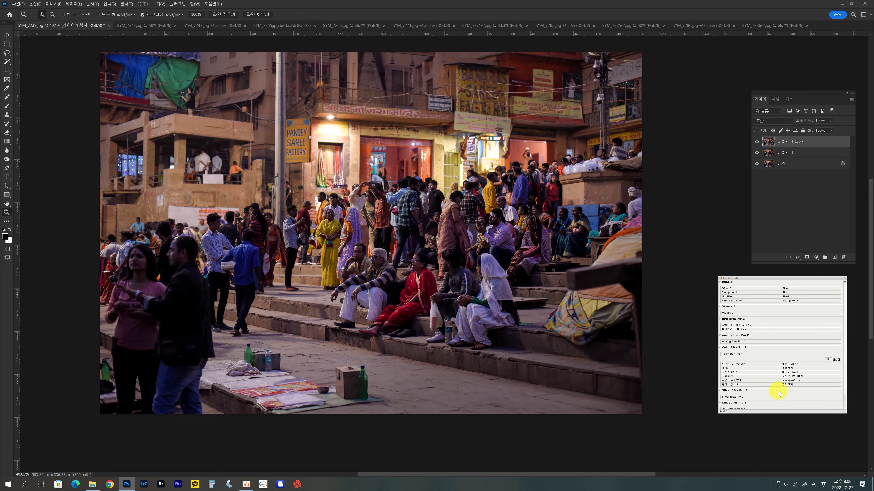
pyautogui.click(791, 367)
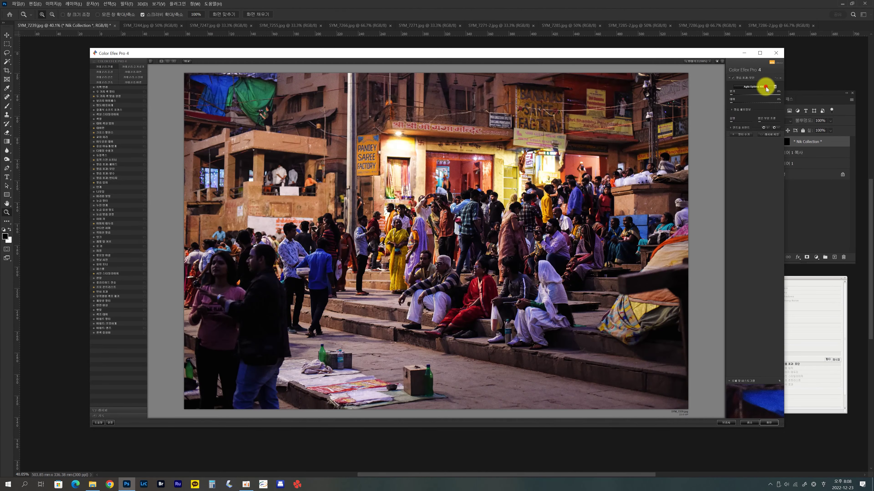
# Step: Apply the Fuji Superia 800 film look and lower the layer opacity to 72%
pyautogui.click(758, 87)
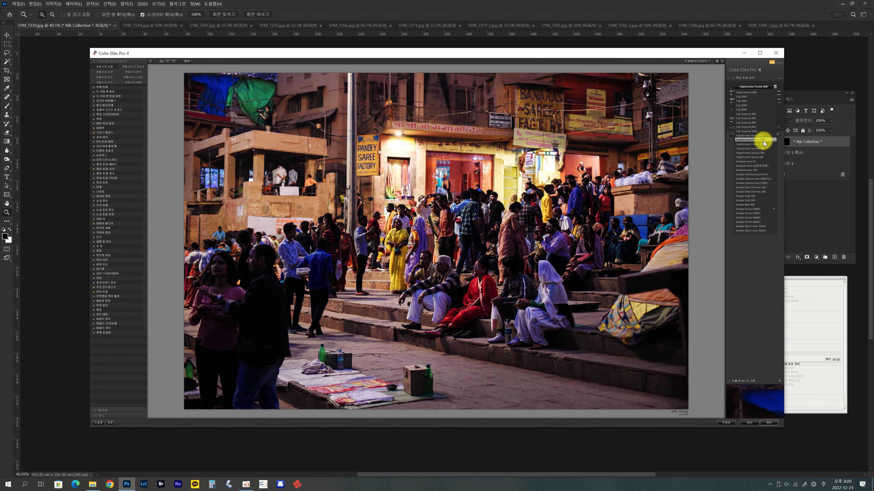
pyautogui.click(760, 127)
pyautogui.click(769, 422)
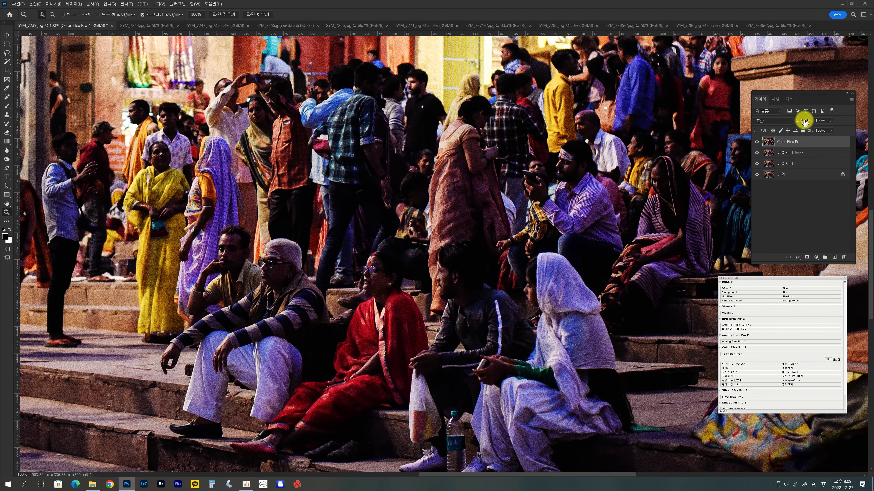
pyautogui.moveTo(802, 119); pyautogui.dragTo(493, 228)
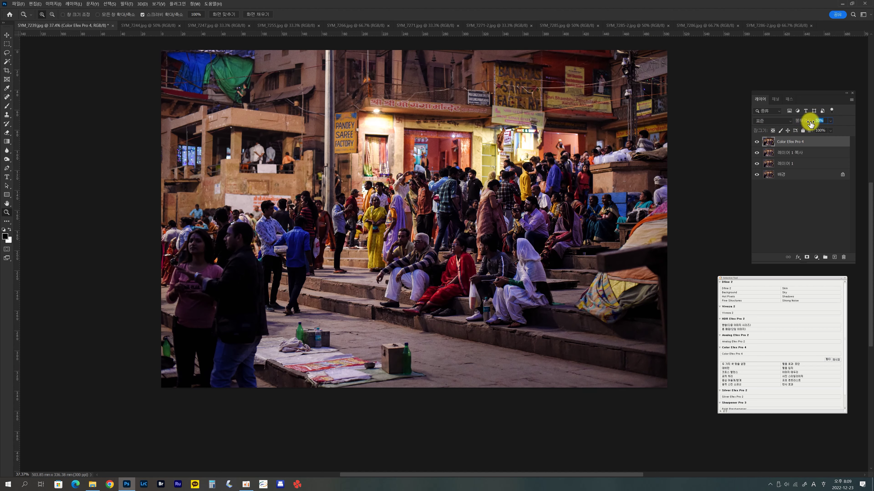
pyautogui.click(727, 144)
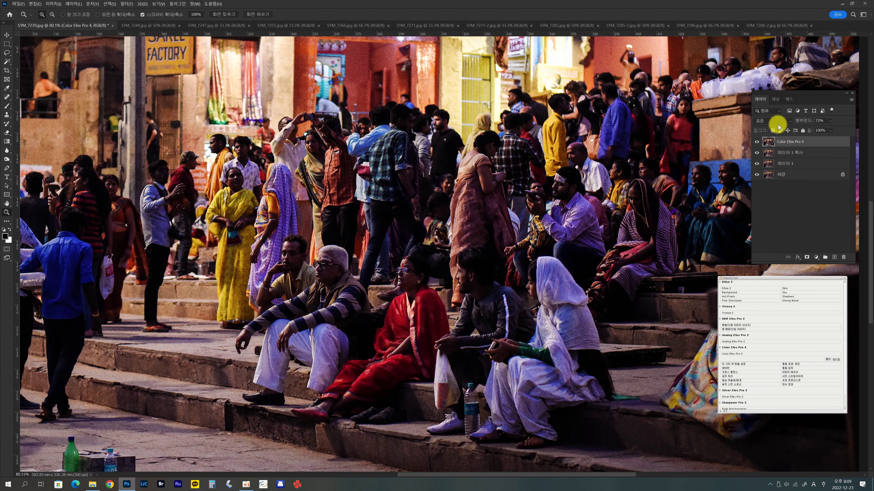
pyautogui.hotkey('ctrl', '0')
# Step: Save a JPEG copy of SYM_7239 and close it
pyautogui.hotkey('ctrl', 'alt', 's')
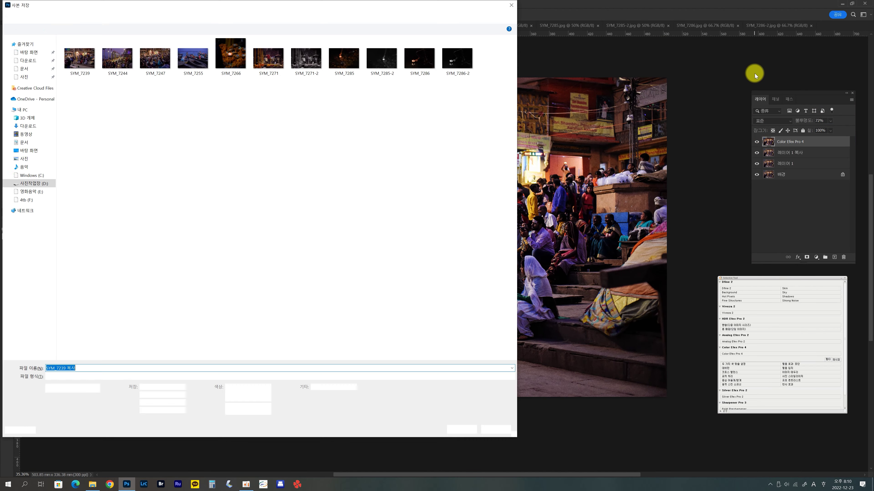
pyautogui.press('Return')
pyautogui.press('Return')
pyautogui.hotkey('ctrl', 'w')
# Step: Close the finished photo and inspect SYM_7244's lower ghat at full size
pyautogui.press('n')
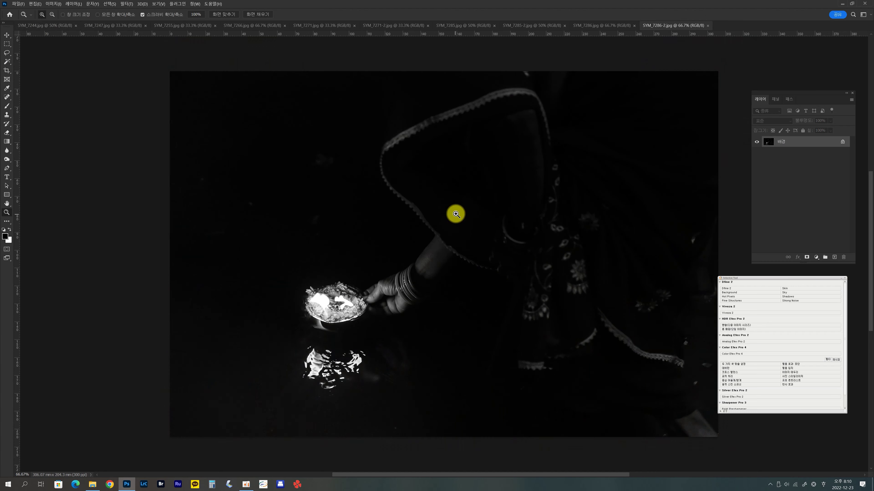
pyautogui.hotkey('ctrl', 'Tab')
pyautogui.click(442, 343)
pyautogui.moveTo(442, 343); pyautogui.dragTo(306, 242)
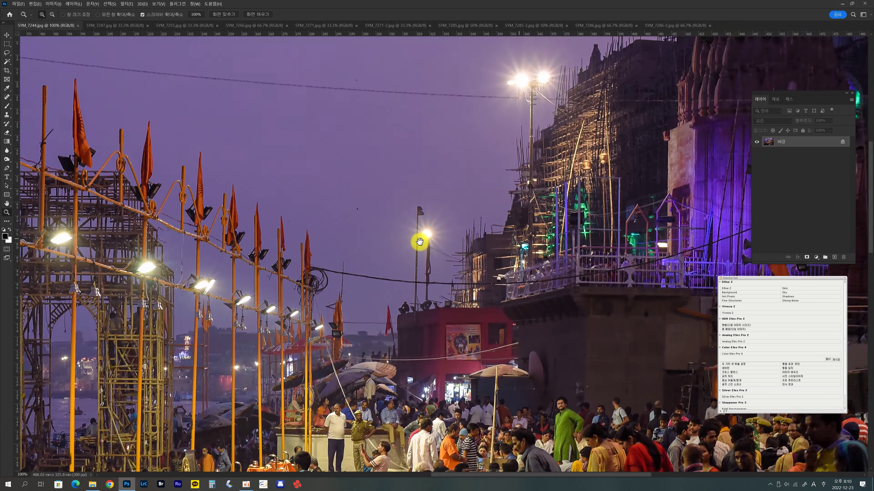
pyautogui.moveTo(419, 242)
pyautogui.mouseDown()
pyautogui.moveTo(268, 289)
pyautogui.moveTo(397, 244)
pyautogui.mouseUp()
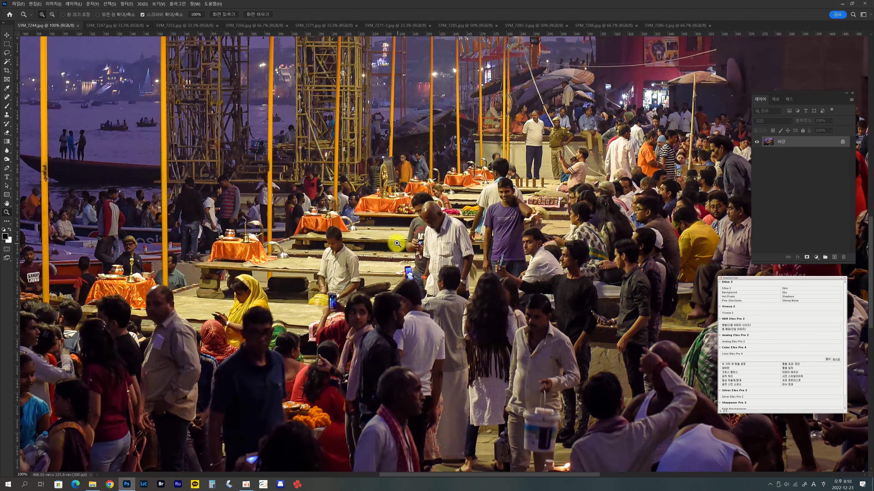
pyautogui.scroll(-3, 397, 244)
# Step: Apply Fuji Superia 800 to SYM_7244 at about 66% opacity, masking it off the crowd
pyautogui.click(739, 353)
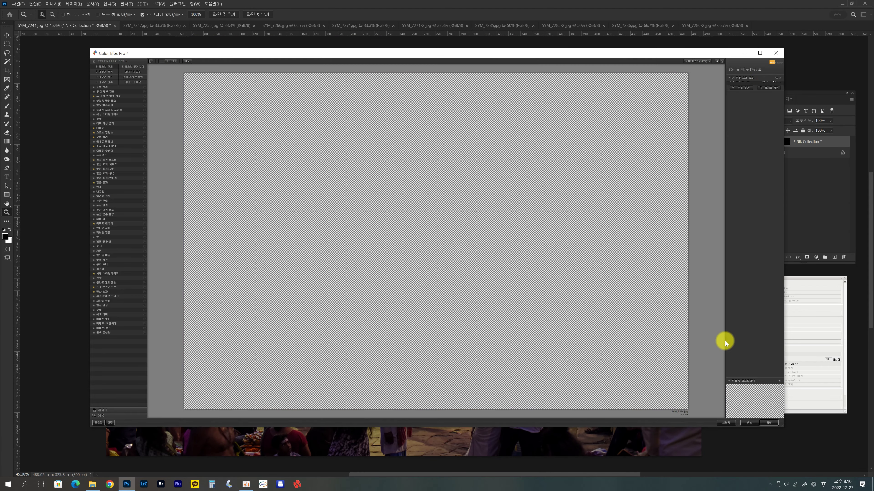
pyautogui.click(772, 87)
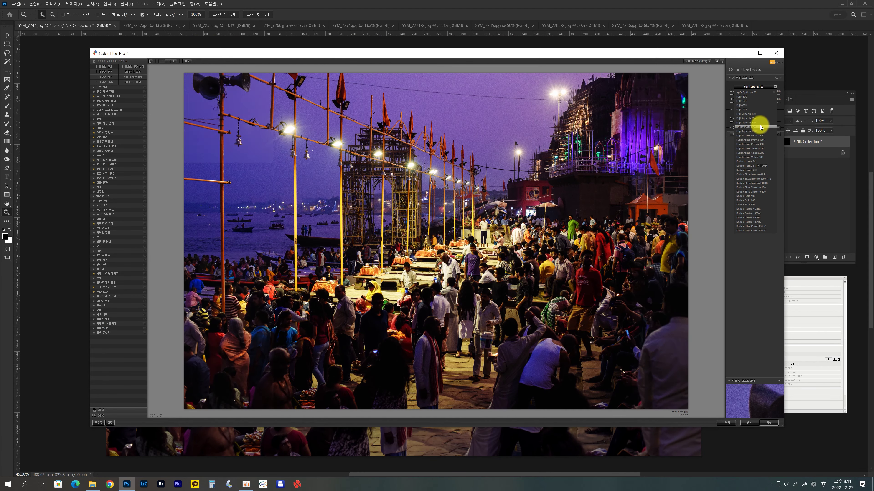
pyautogui.click(746, 127)
pyautogui.click(768, 423)
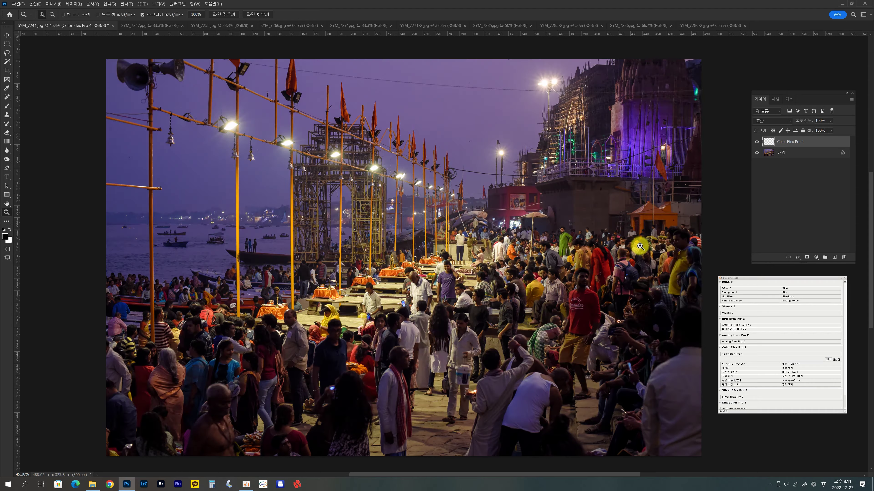
pyautogui.moveTo(808, 119); pyautogui.dragTo(751, 127)
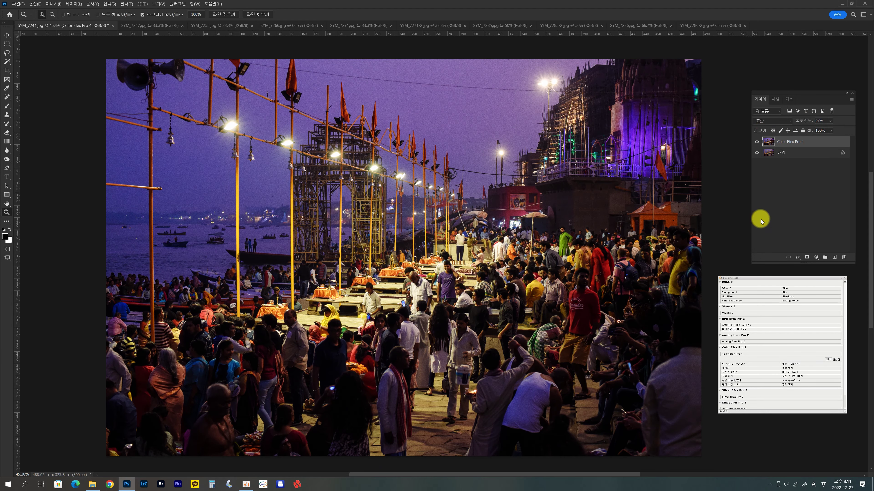
pyautogui.press('b')
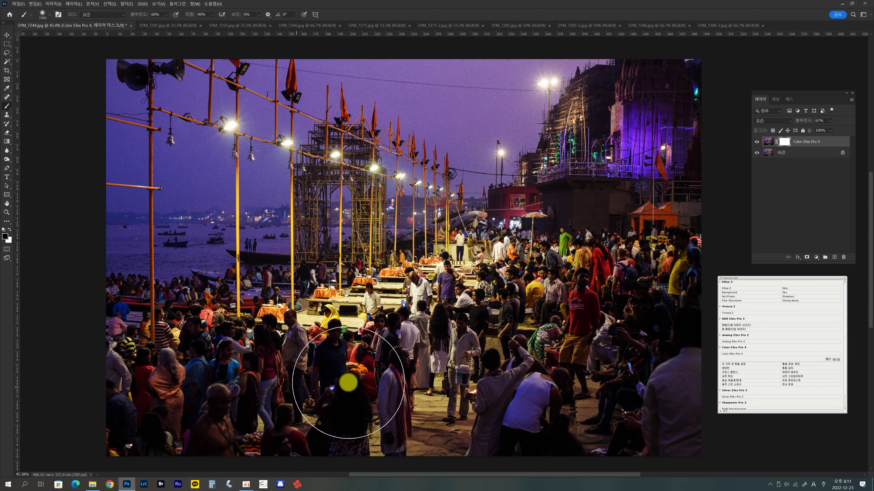
pyautogui.moveTo(654, 348); pyautogui.dragTo(684, 386)
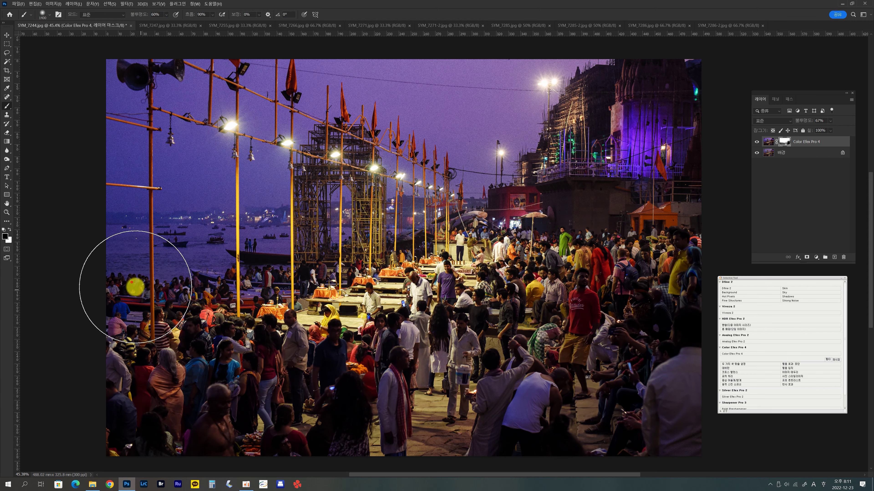
# Step: Check the edit at full size, then zoom out to the whole aarti photo
pyautogui.hotkey('ctrl', '1')
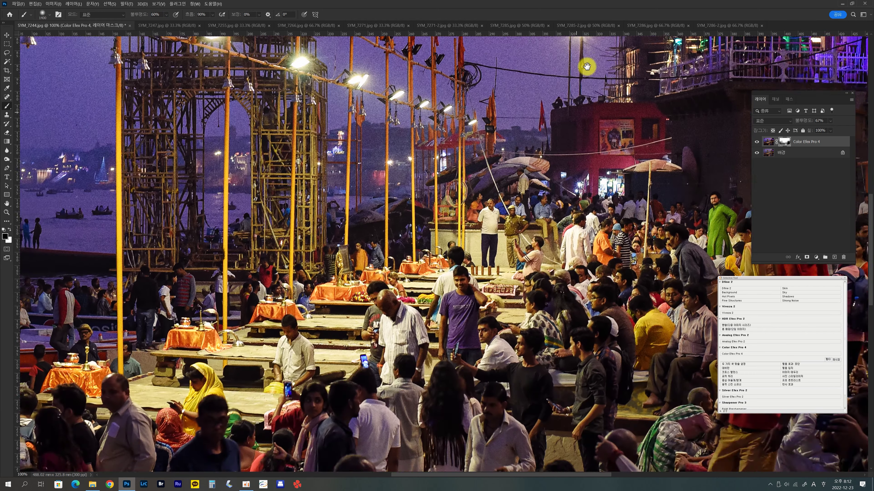
pyautogui.press('z')
pyautogui.keyDown('alt'); pyautogui.click(587, 66); pyautogui.keyUp('alt')
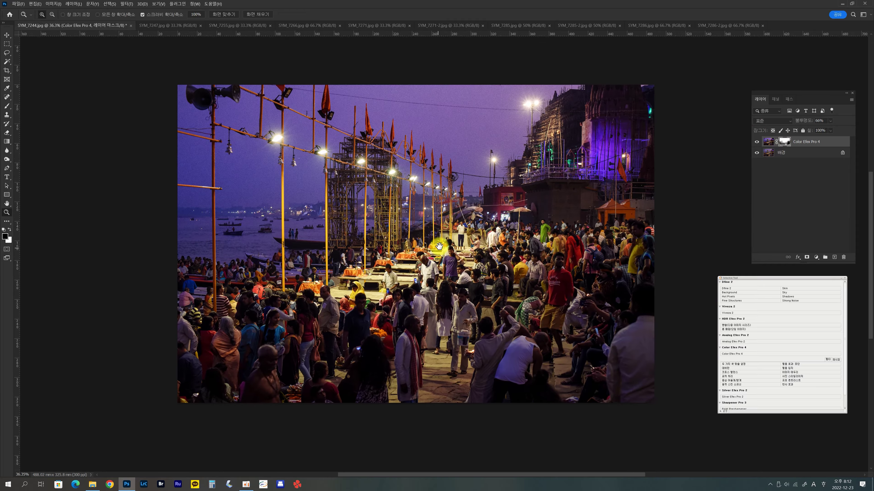
pyautogui.click(475, 262)
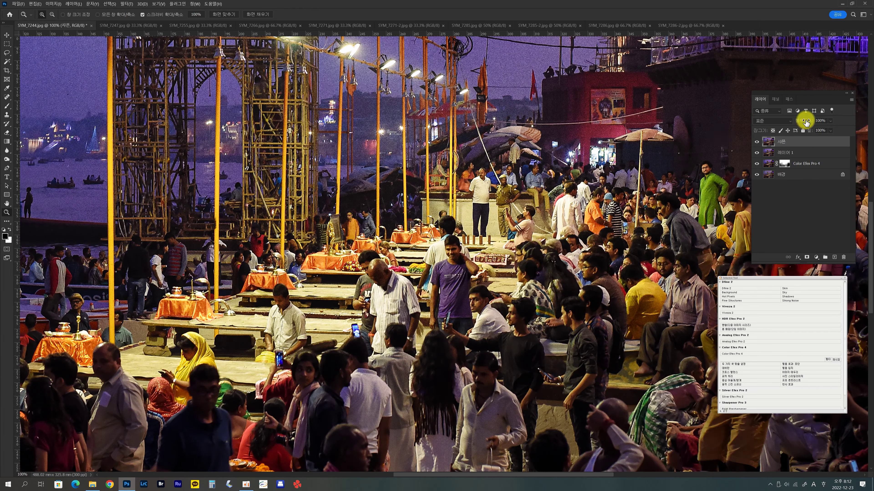
pyautogui.moveTo(562, 207); pyautogui.dragTo(499, 213)
# Step: Switch to the SYM_7247 crowd photo, duplicate its layer, and inspect it at actual size
pyautogui.hotkey('ctrl', 'Tab')
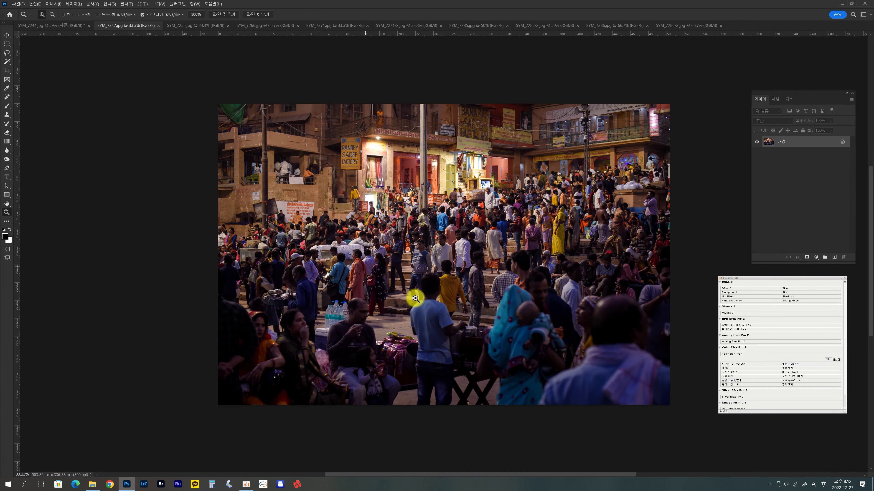
pyautogui.hotkey('ctrl', 'j')
pyautogui.hotkey('ctrl', '1')
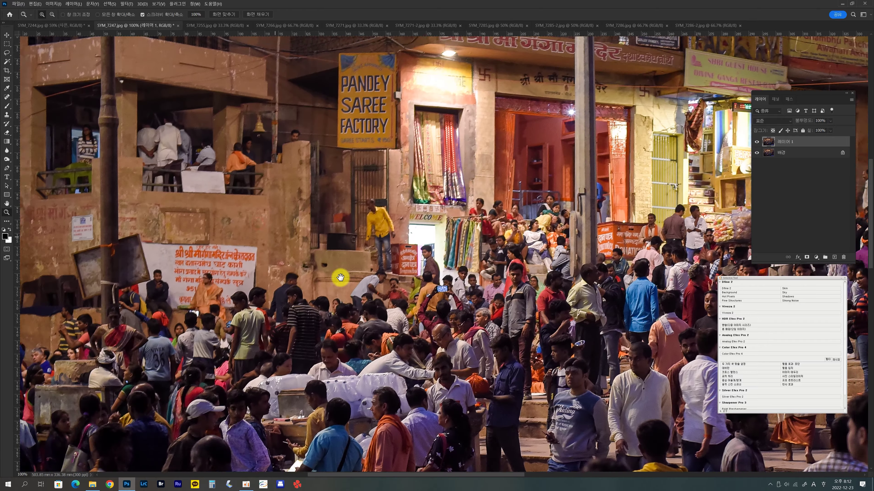
pyautogui.moveTo(342, 279); pyautogui.dragTo(386, 184)
pyautogui.scroll(-5, 386, 184)
pyautogui.moveTo(626, 362); pyautogui.dragTo(279, 287)
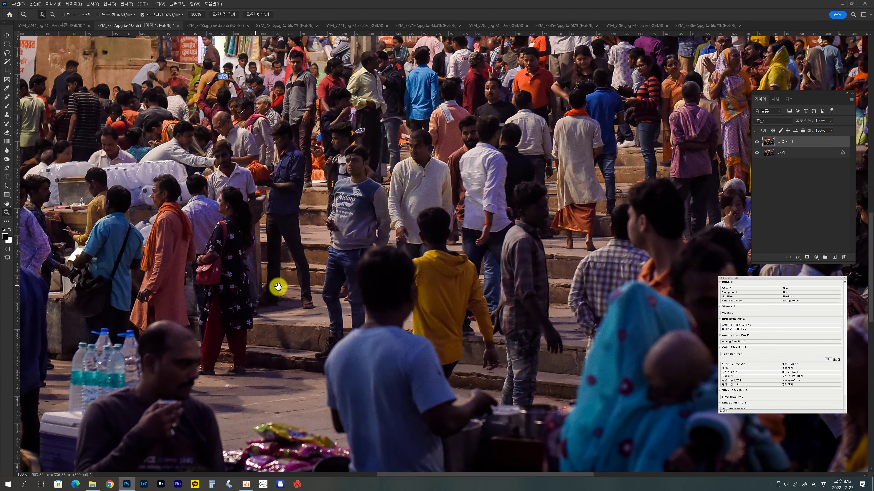
pyautogui.moveTo(645, 294); pyautogui.dragTo(356, 368)
pyautogui.moveTo(498, 269); pyautogui.dragTo(483, 297)
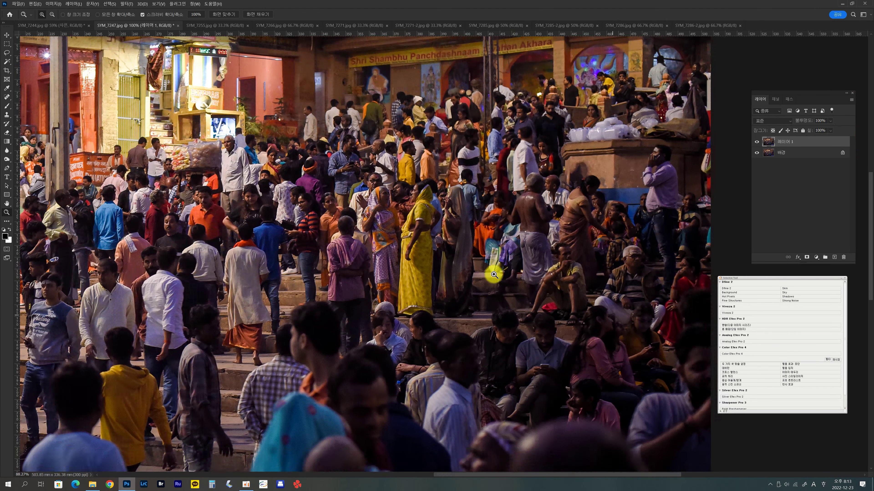
# Step: Apply Color Efex Pro 4 to a new layer copy and set its opacity to 55%
pyautogui.hotkey('ctrl', 'j')
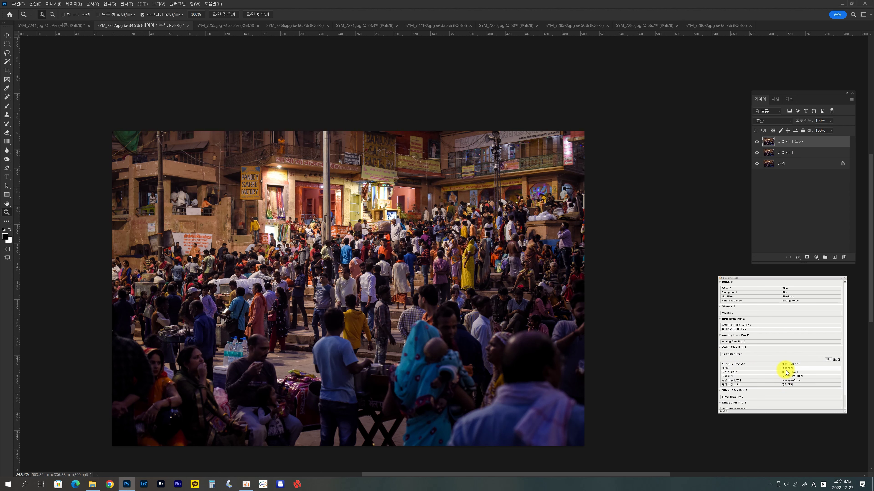
pyautogui.click(787, 372)
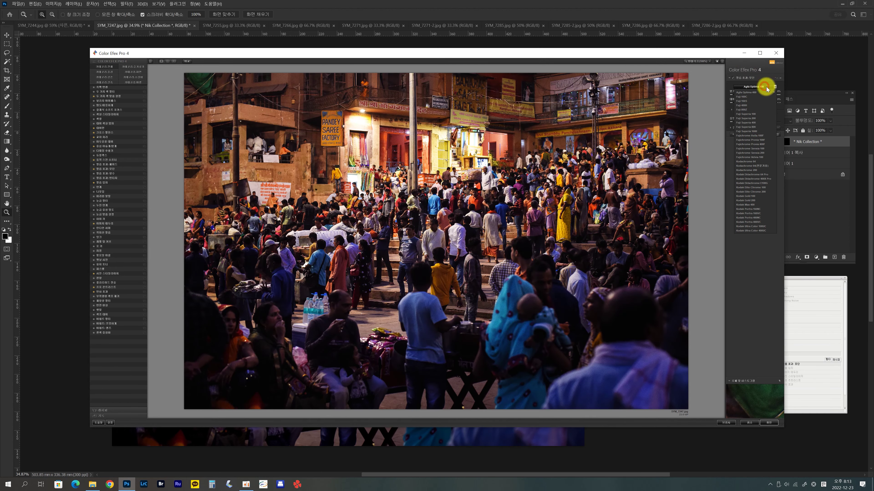
pyautogui.click(768, 422)
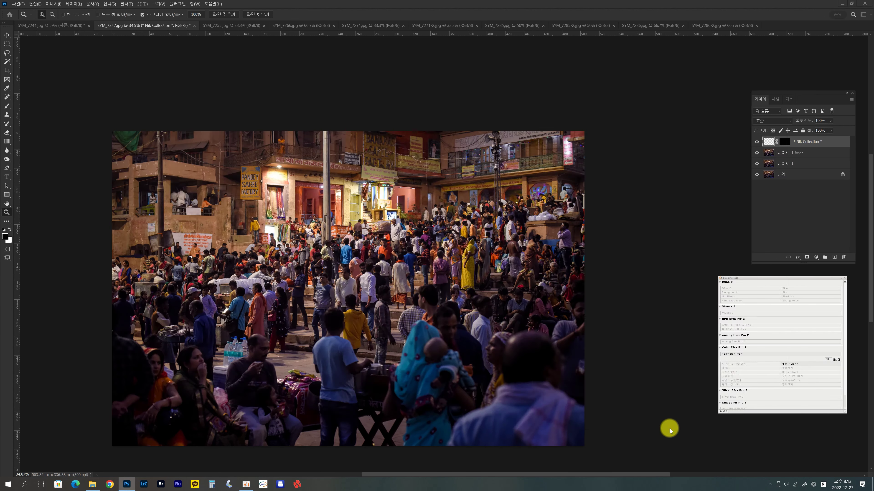
pyautogui.moveTo(669, 427); pyautogui.dragTo(756, 344)
pyautogui.moveTo(802, 121); pyautogui.dragTo(745, 126)
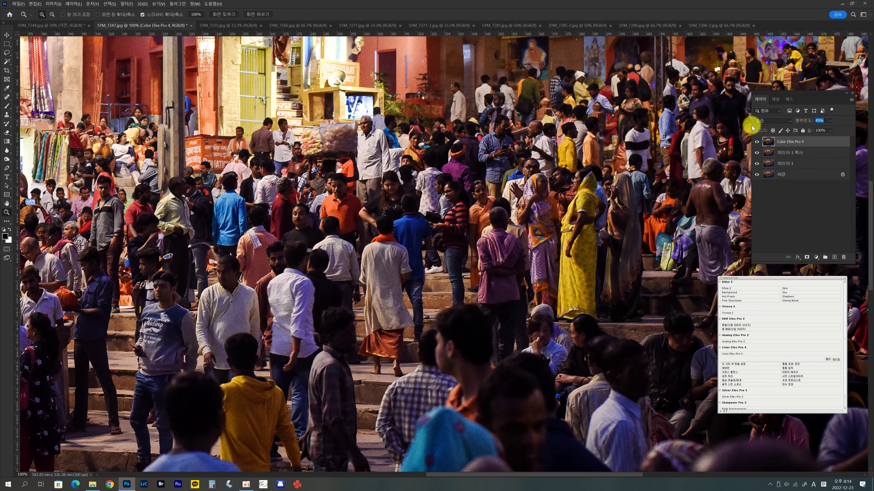
pyautogui.write('55')
pyautogui.moveTo(538, 219); pyautogui.dragTo(472, 368)
# Step: Paint the film effect out over part of the crowd on the layer mask
pyautogui.press('b')
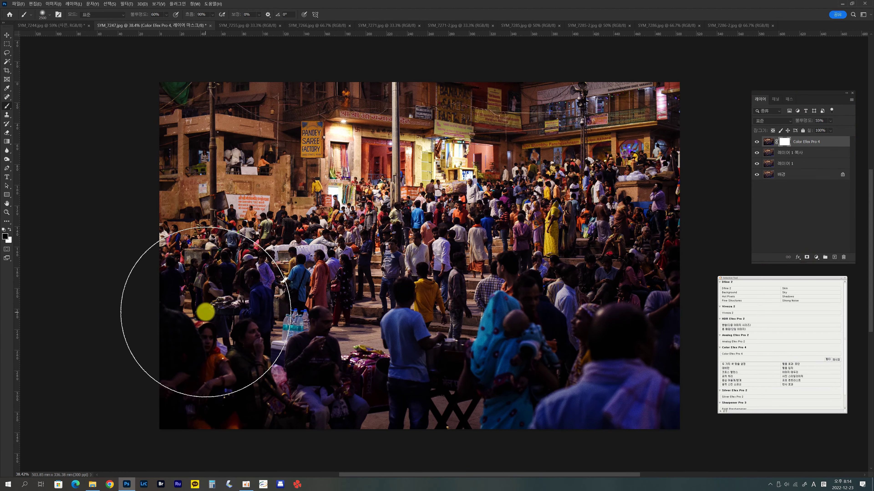
pyautogui.click(632, 291)
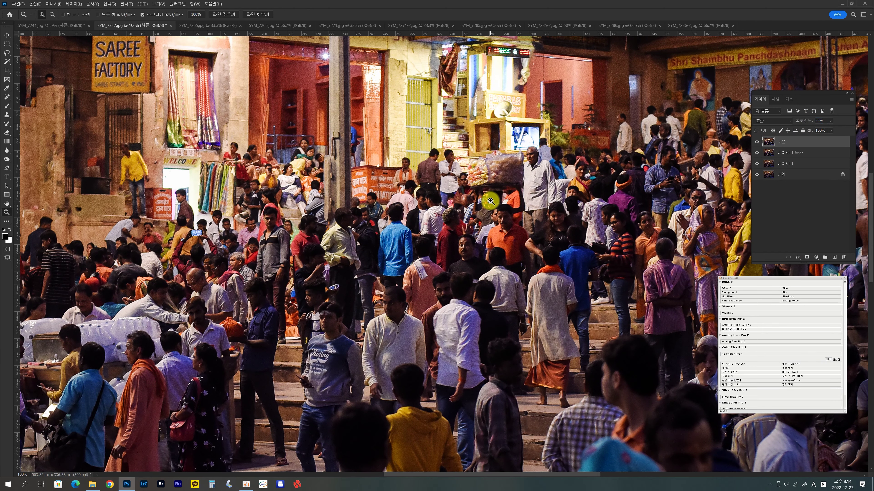
pyautogui.moveTo(490, 201); pyautogui.dragTo(472, 336)
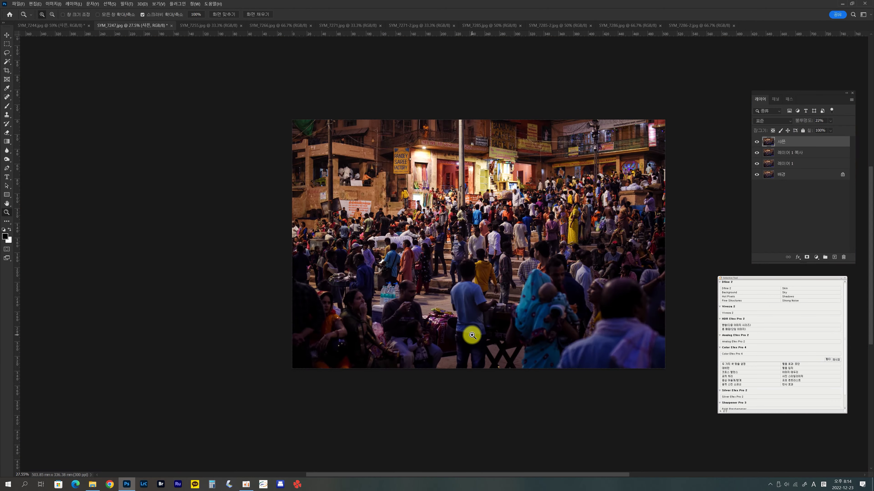
pyautogui.hotkey('ctrl', 'o')
pyautogui.press('Escape')
# Step: Bring up the SYM_7255 boats photo and inspect the people on the boats at full size
pyautogui.click(220, 25)
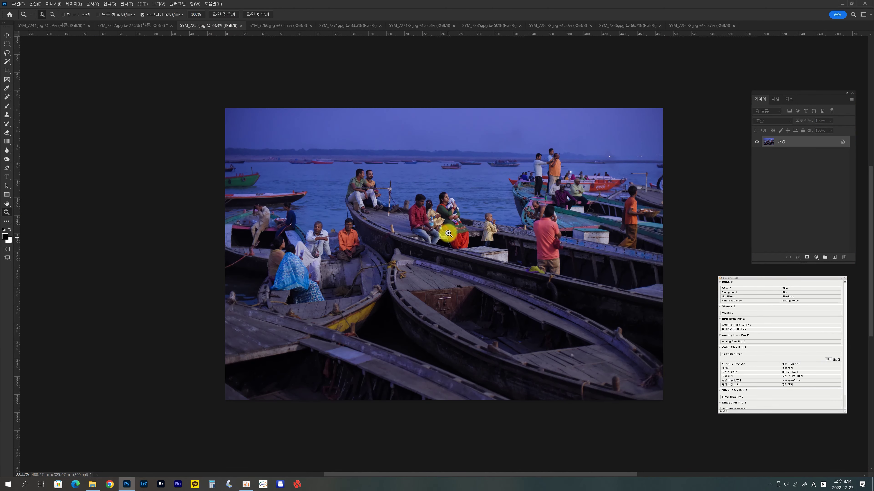
pyautogui.hotkey('ctrl', '1')
pyautogui.moveTo(313, 301)
pyautogui.mouseDown()
pyautogui.moveTo(468, 201)
pyautogui.moveTo(250, 250)
pyautogui.mouseUp()
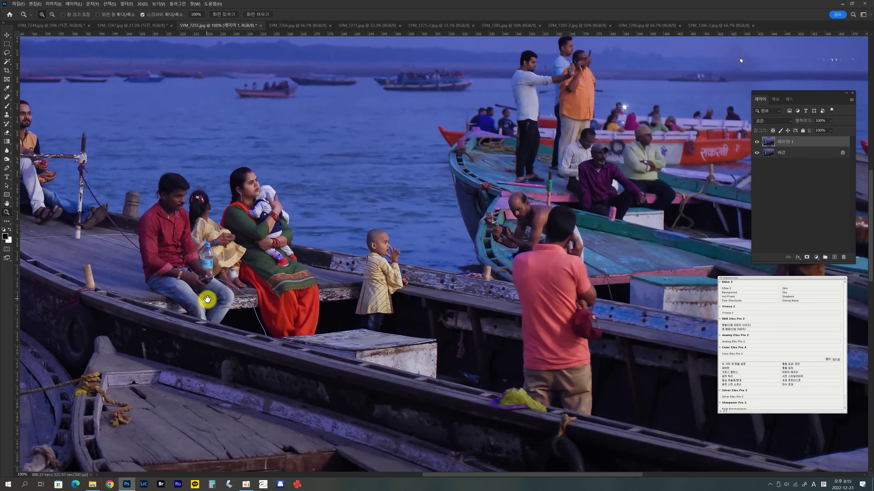
pyautogui.moveTo(654, 224)
pyautogui.mouseDown()
pyautogui.moveTo(438, 221)
pyautogui.moveTo(434, 228)
pyautogui.mouseUp()
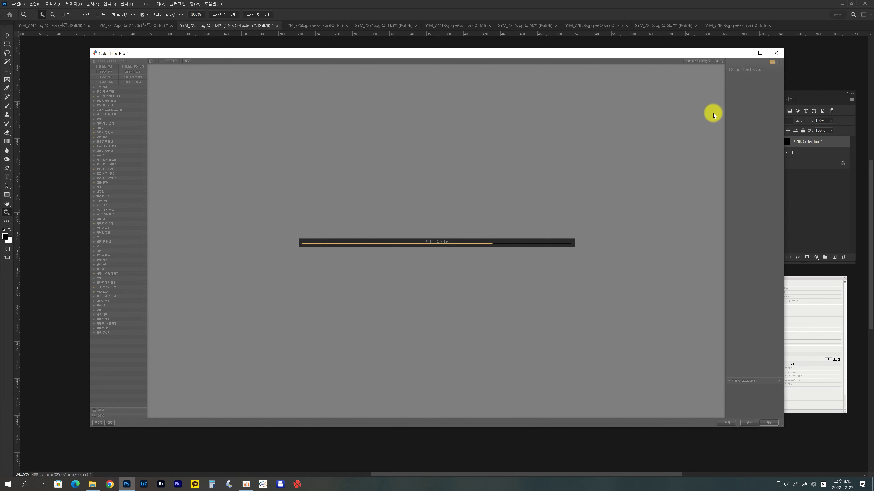
# Step: Apply Fuji Superia 400 with lifted tone-curve shadows, then check the boats at actual size
pyautogui.click(757, 86)
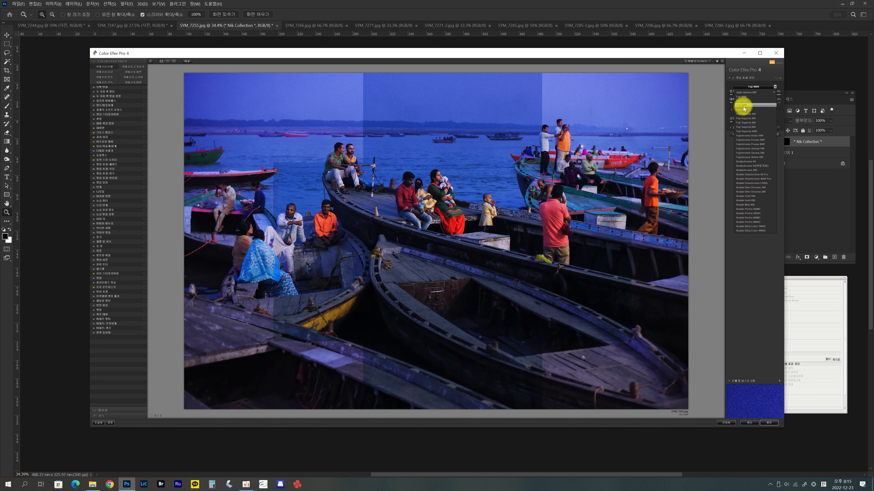
pyautogui.click(755, 123)
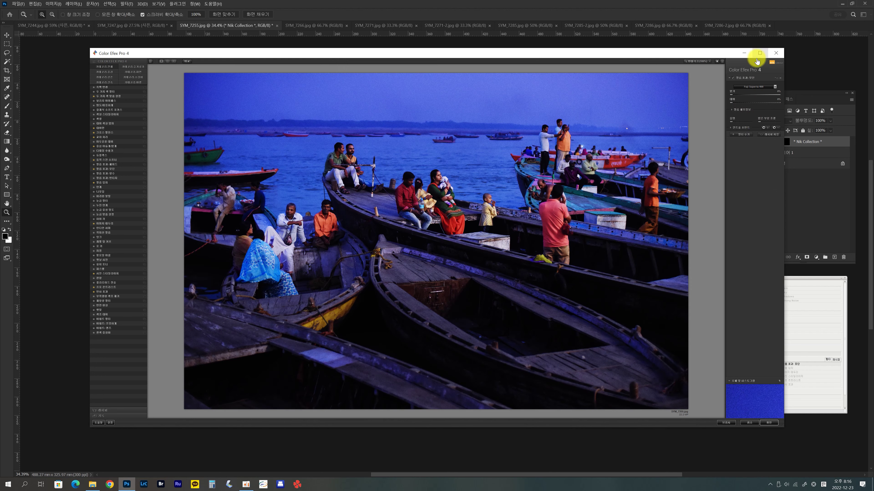
pyautogui.moveTo(744, 277); pyautogui.dragTo(745, 275)
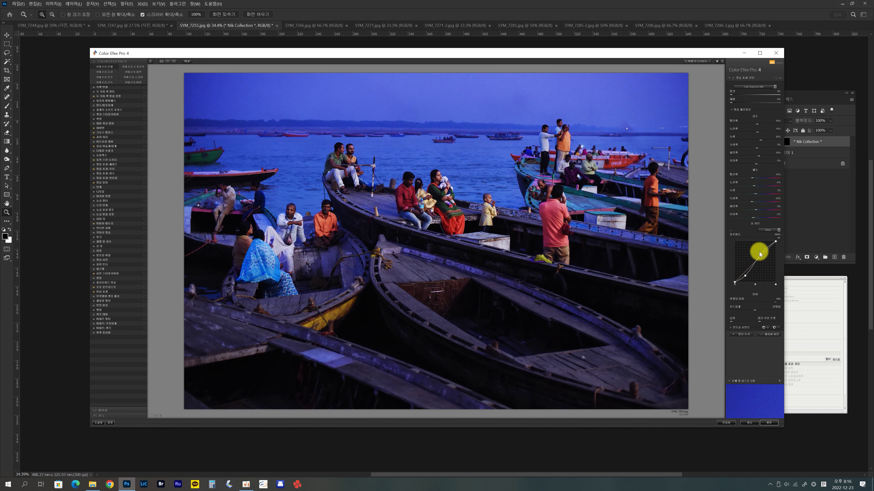
pyautogui.click(769, 422)
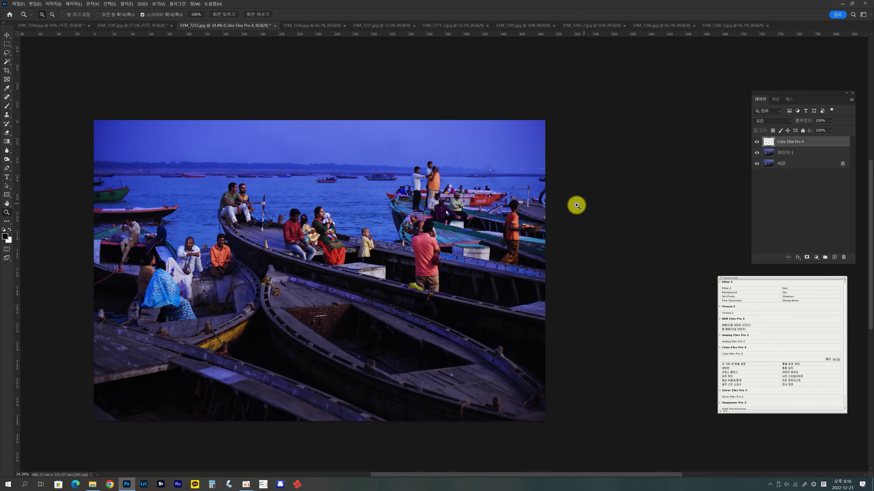
pyautogui.hotkey('ctrl', '1')
pyautogui.moveTo(513, 253); pyautogui.dragTo(626, 234)
pyautogui.moveTo(707, 135); pyautogui.dragTo(577, 229)
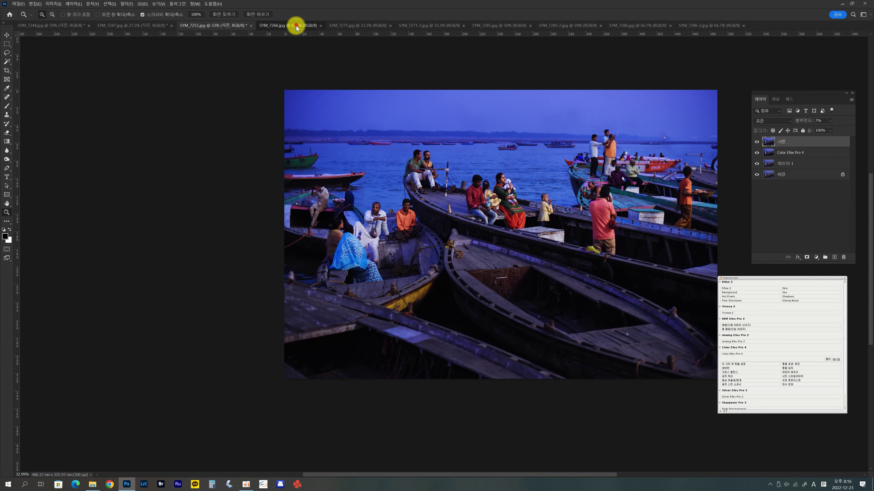
# Step: Apply a Color Efex Pro 4 Kodak film look to the SYM_7266 marigold candle photo
pyautogui.click(291, 25)
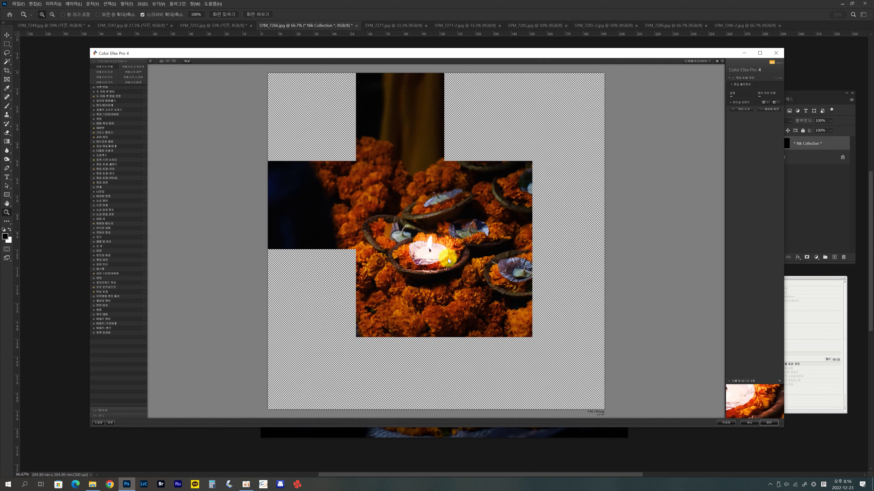
pyautogui.click(753, 86)
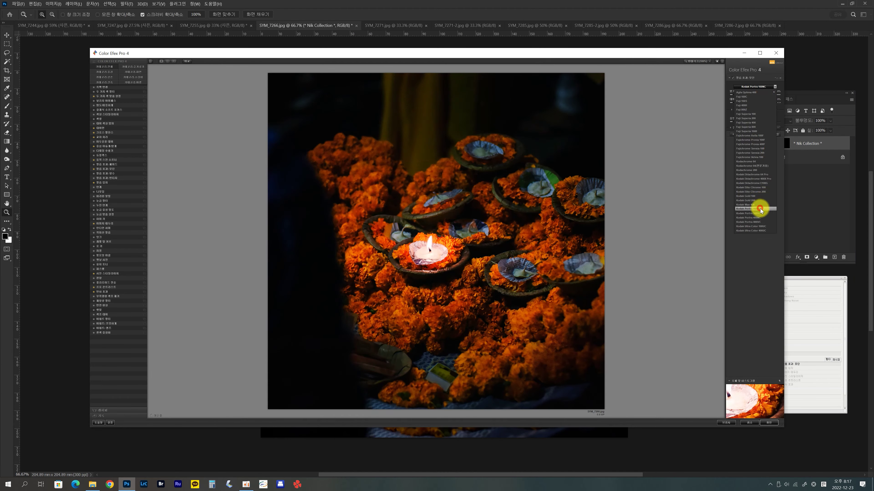
pyautogui.click(764, 135)
pyautogui.press('Return')
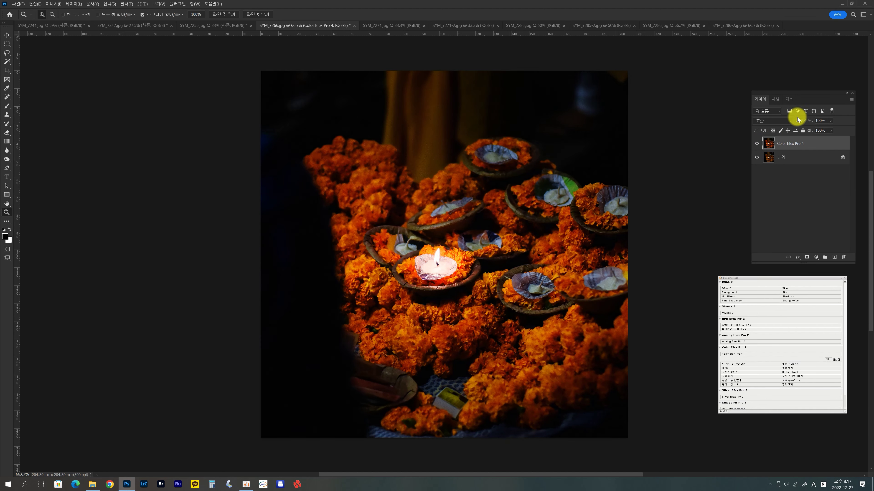
# Step: Inspect the marigold result, then close the finished SYM_7244 and SYM_7247 documents
pyautogui.press('z')
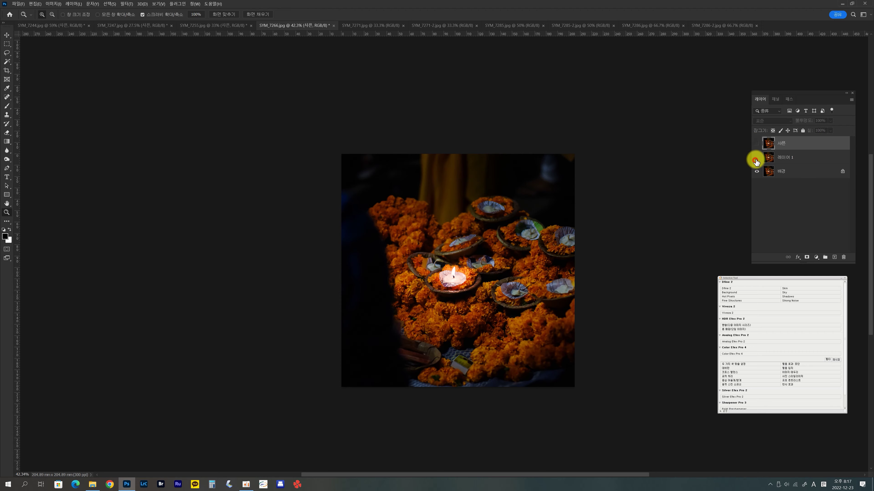
pyautogui.hotkey('ctrl', '+')
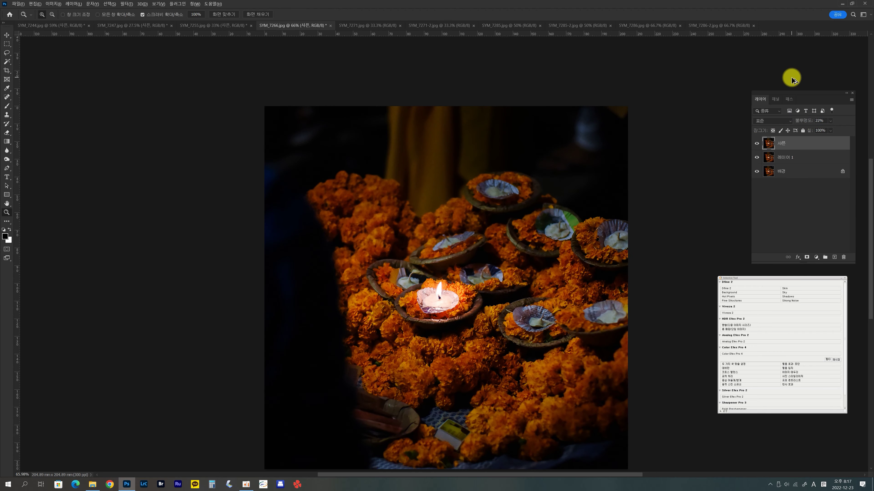
pyautogui.click(89, 26)
pyautogui.click(89, 25)
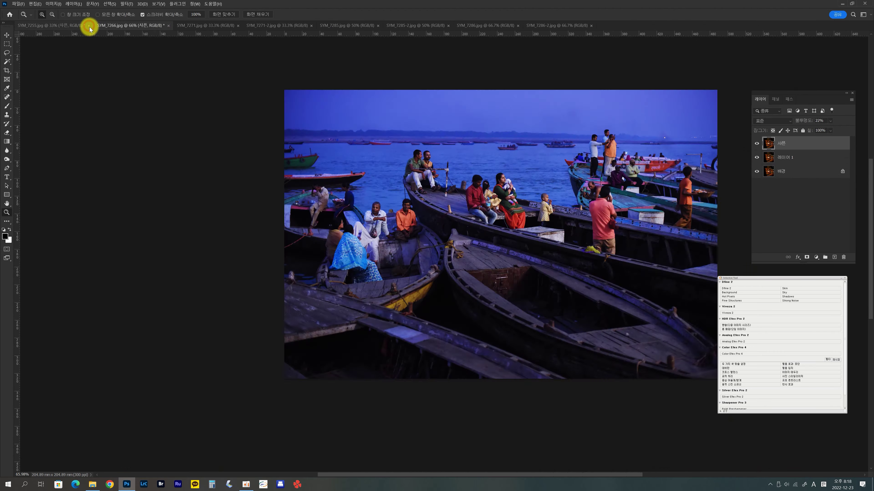